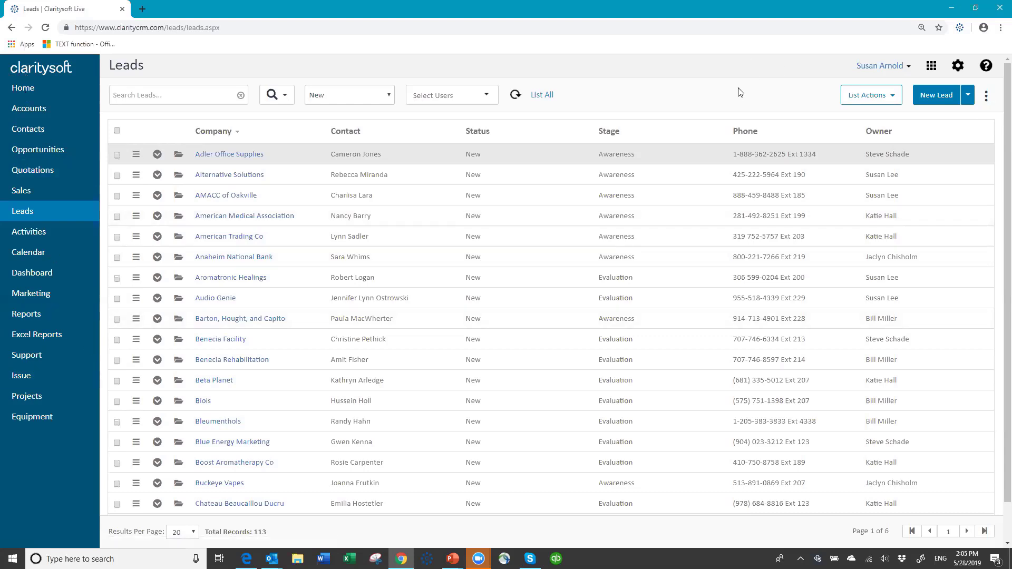
# Open the personal preferences page in the settings.
pyautogui.click(957, 66)
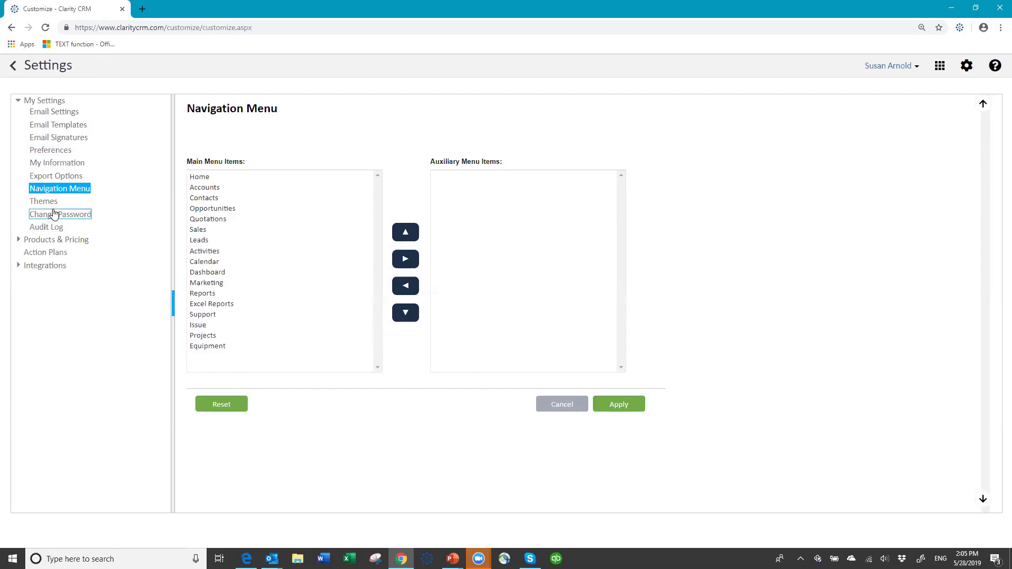
pyautogui.click(54, 152)
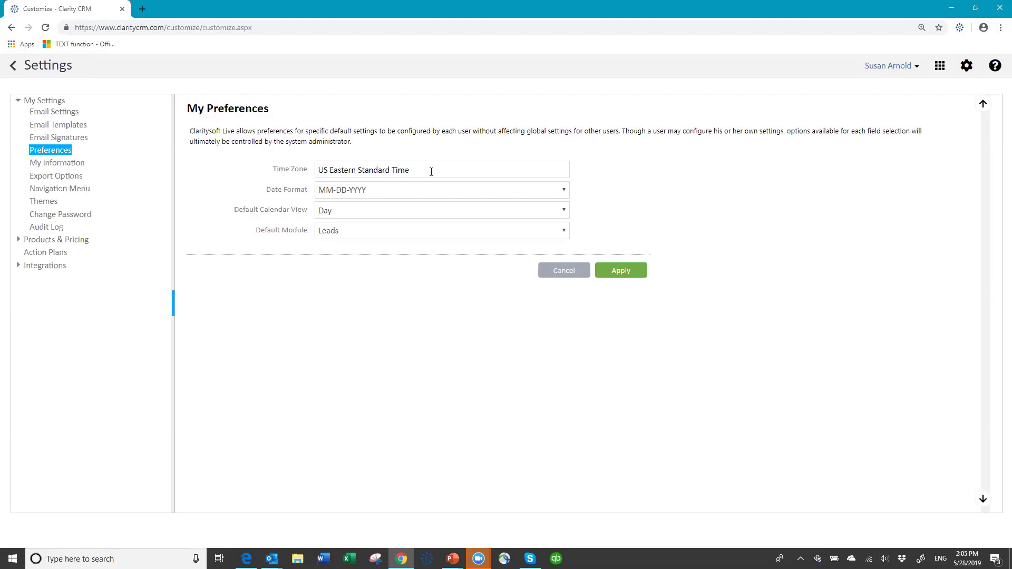
# Set the time zone preference to Central Standard Time.
pyautogui.click(567, 169)
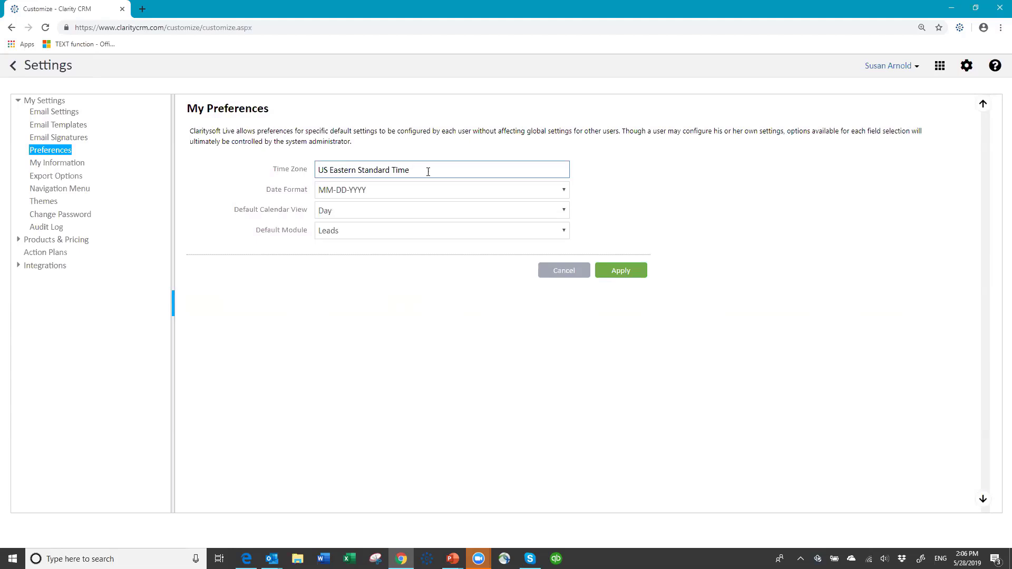
pyautogui.press('BackSpace')
pyautogui.press('BackSpace')
pyautogui.press('BackSpace')
pyautogui.press('BackSpace')
pyautogui.press('BackSpace')
pyautogui.press('BackSpace')
pyautogui.press('BackSpace')
pyautogui.press('BackSpace')
pyautogui.press('BackSpace')
pyautogui.press('BackSpace')
pyautogui.press('BackSpace')
pyautogui.press('BackSpace')
pyautogui.press('BackSpace')
pyautogui.press('BackSpace')
pyautogui.press('BackSpace')
pyautogui.press('BackSpace')
pyautogui.press('BackSpace')
pyautogui.press('BackSpace')
pyautogui.press('BackSpace')
pyautogui.press('BackSpace')
pyautogui.write('Central')
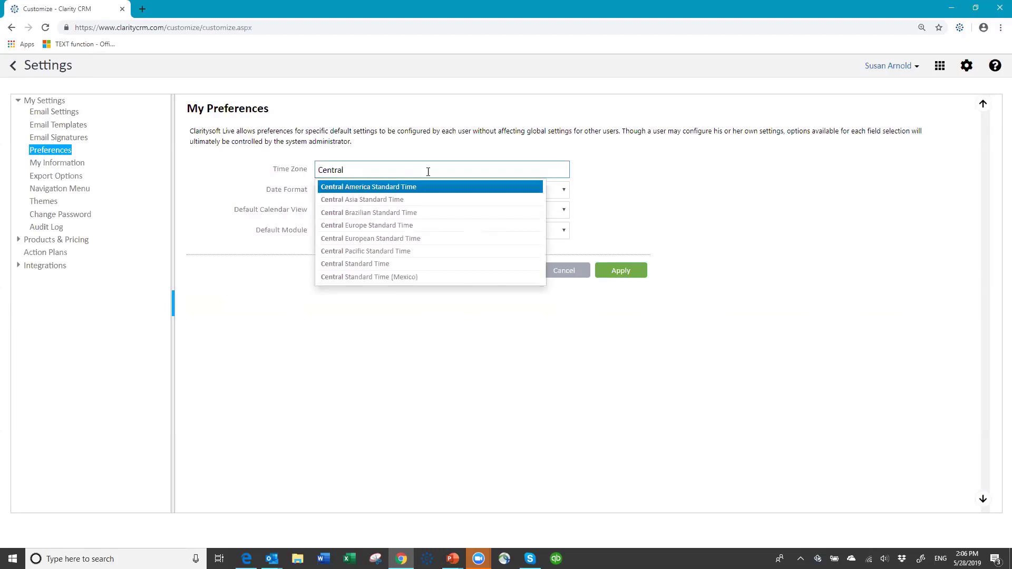
pyautogui.click(360, 269)
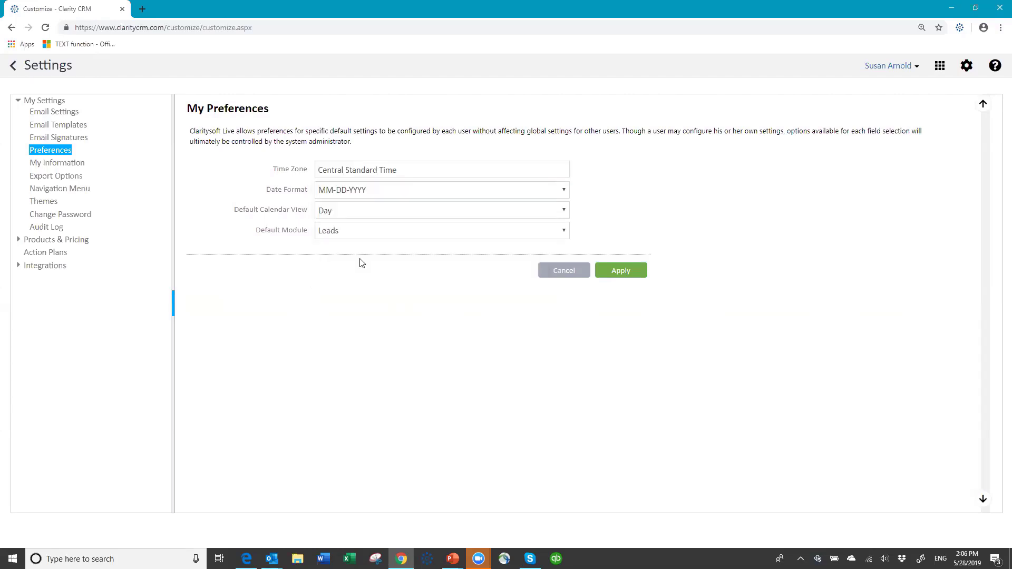
# Set the time zone preference to Eastern Standard Time and look through the available date formats.
pyautogui.moveTo(405, 170); pyautogui.dragTo(258, 167)
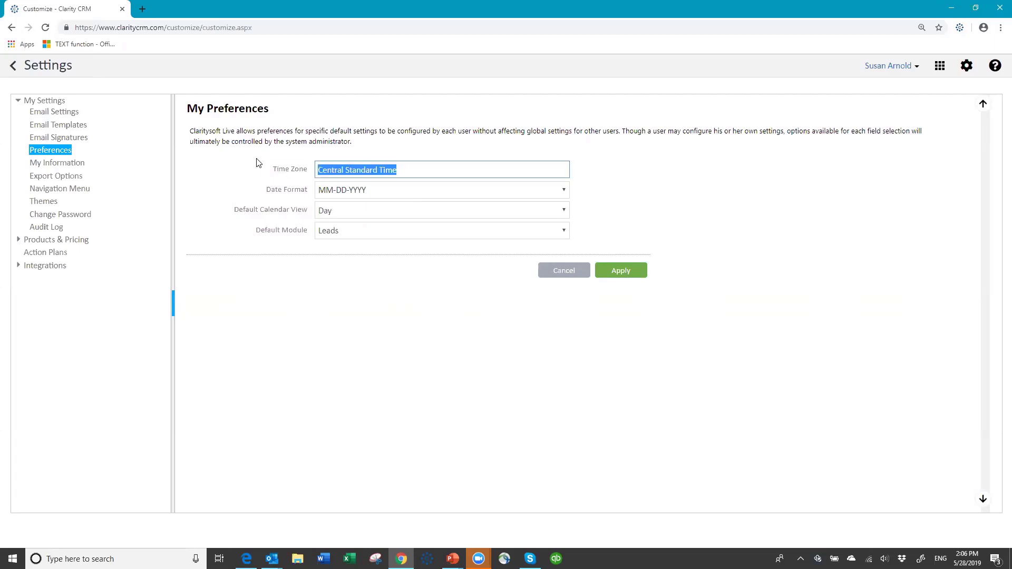
pyautogui.write('Eastern')
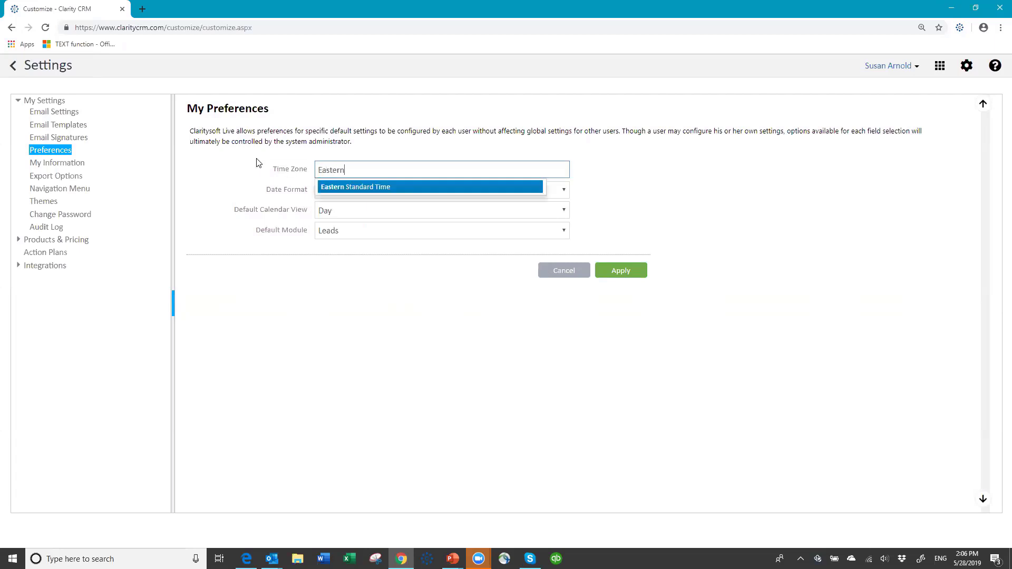
pyautogui.click(357, 191)
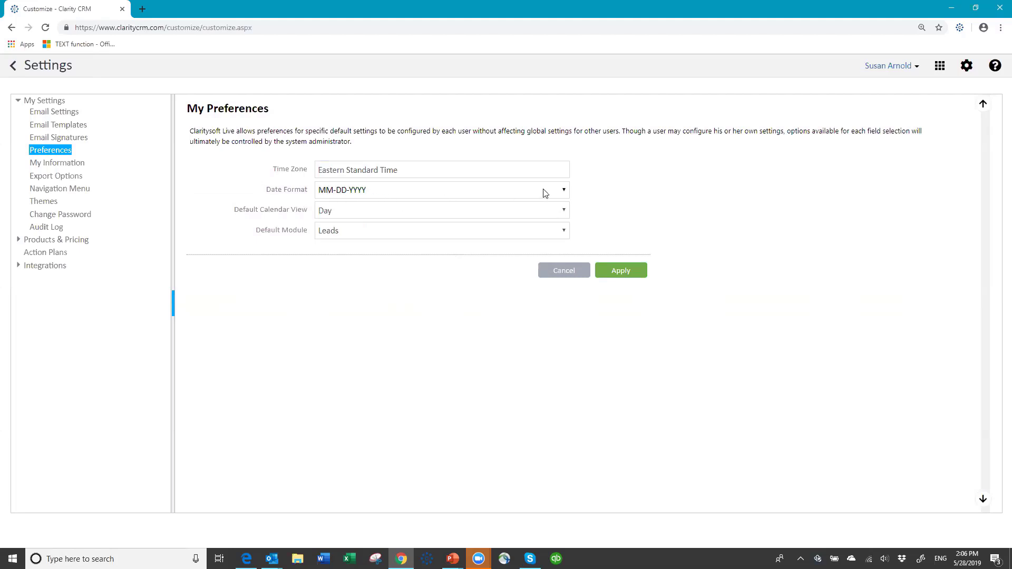
pyautogui.click(564, 192)
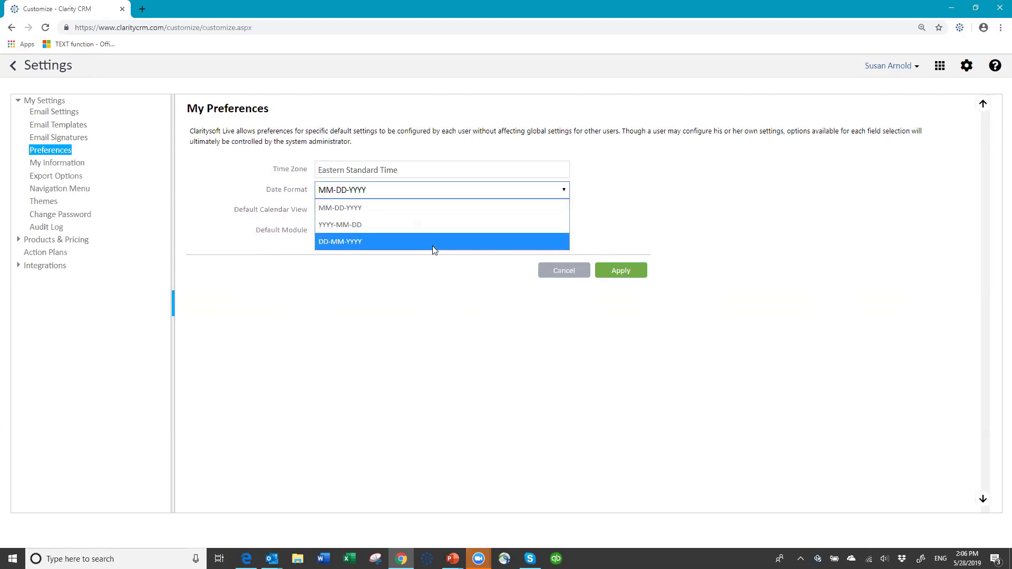
pyautogui.click(414, 191)
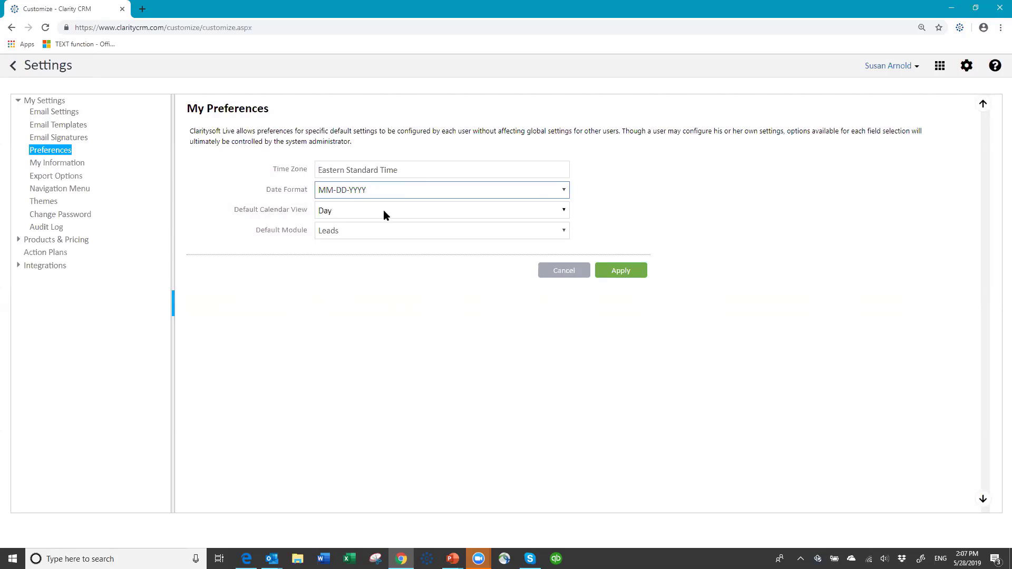
# Set the default calendar view to Work Week.
pyautogui.click(564, 211)
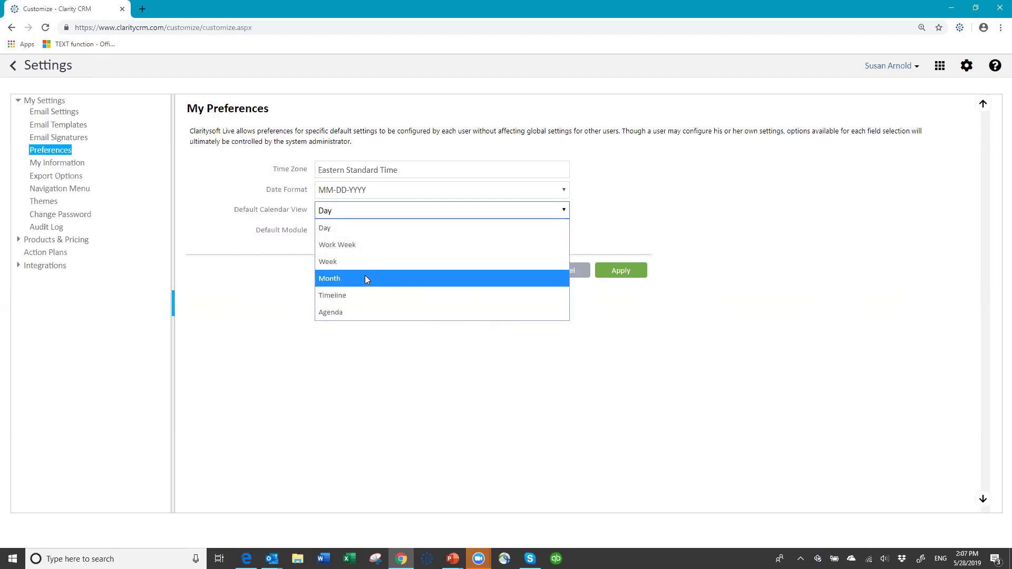
pyautogui.click(366, 247)
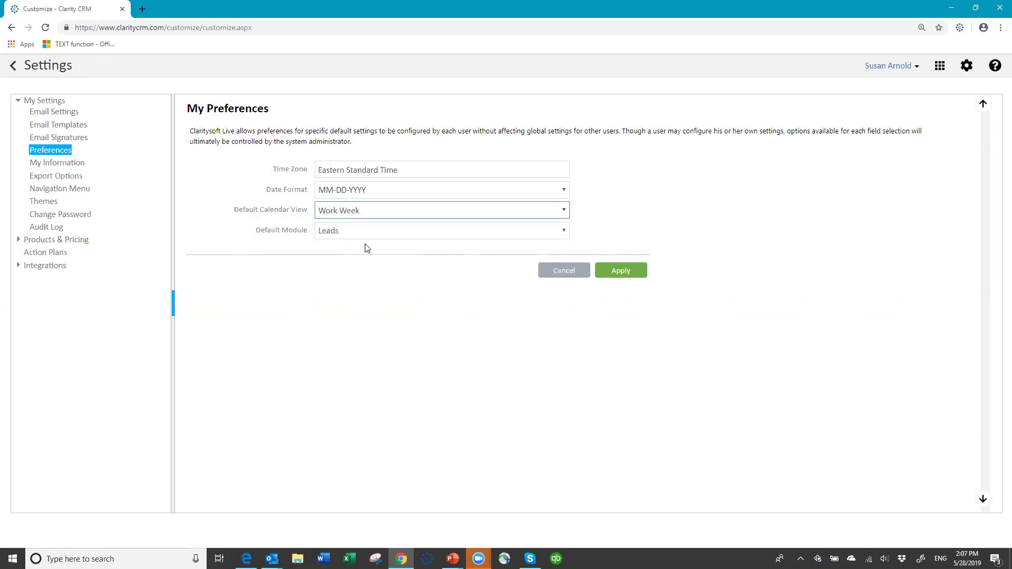
pyautogui.click(565, 211)
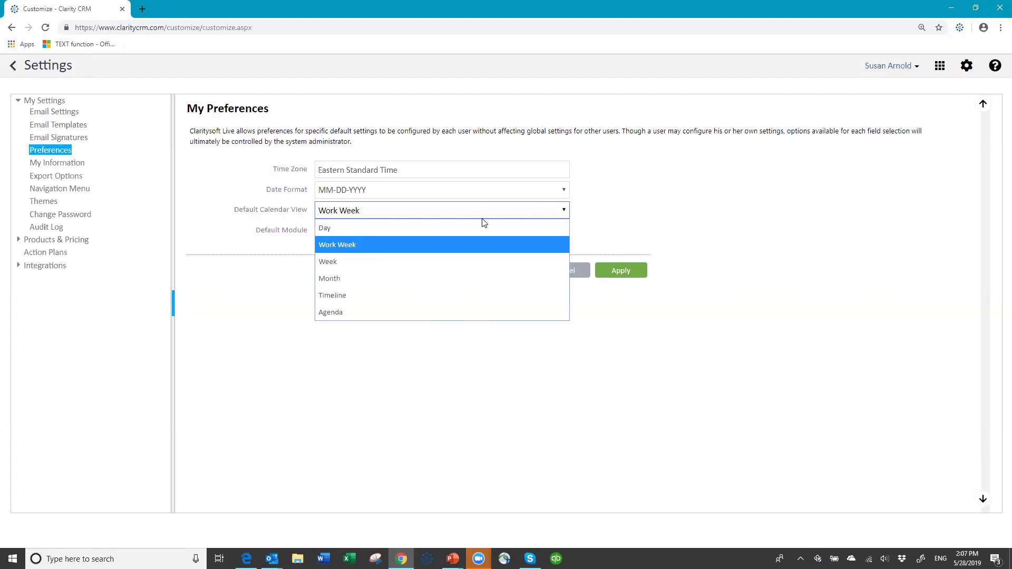
pyautogui.click(380, 247)
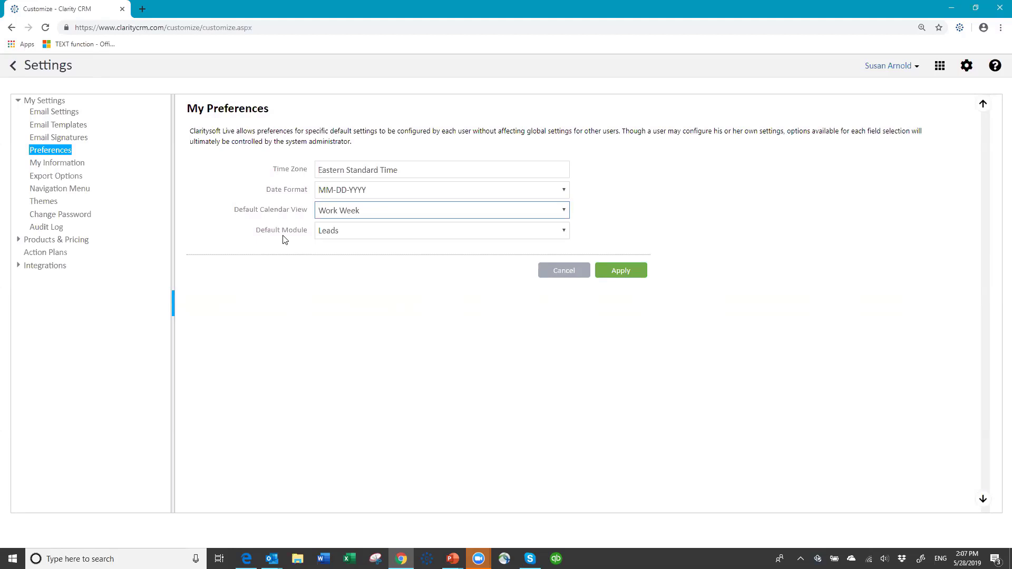
# Set the default module to Home and apply the preferences.
pyautogui.click(565, 232)
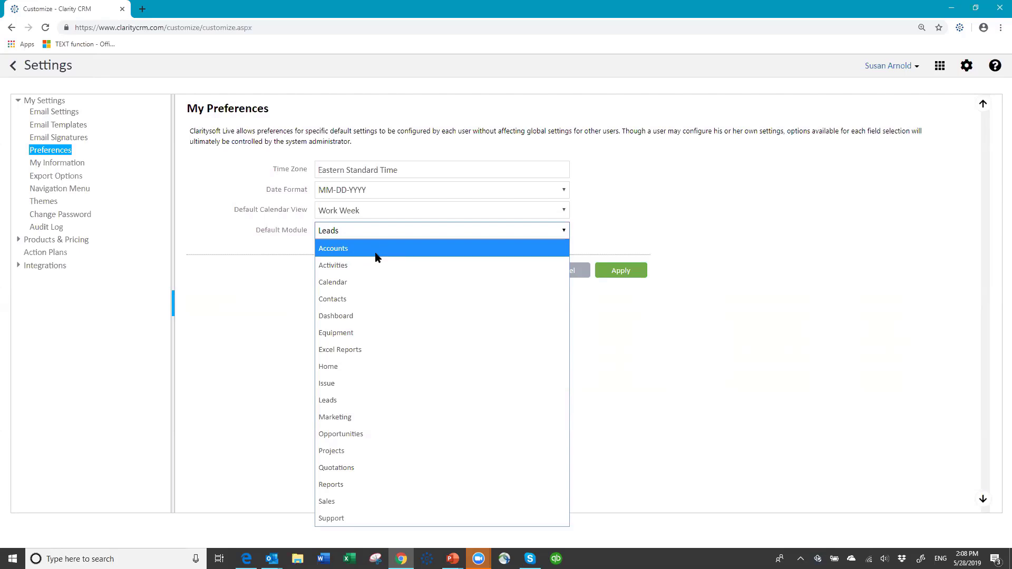
pyautogui.click(384, 368)
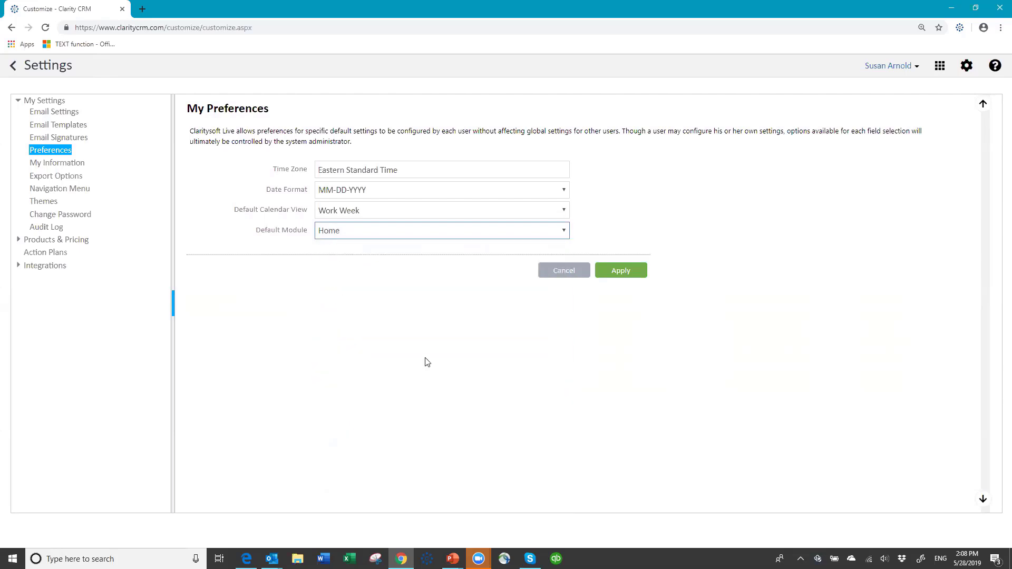
pyautogui.click(621, 271)
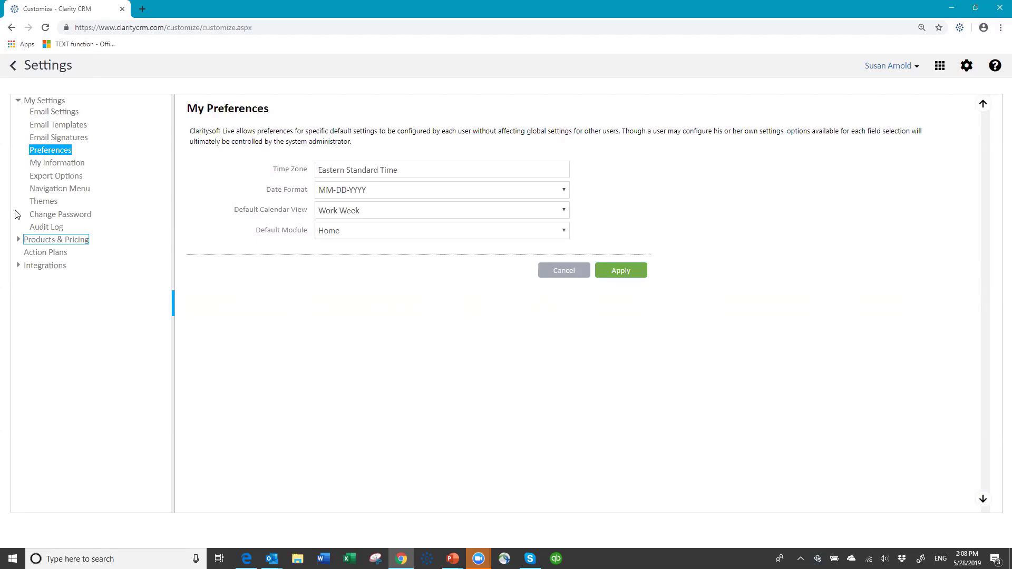
# Apply the Purple theme to the application and acknowledge the confirmation.
pyautogui.click(51, 204)
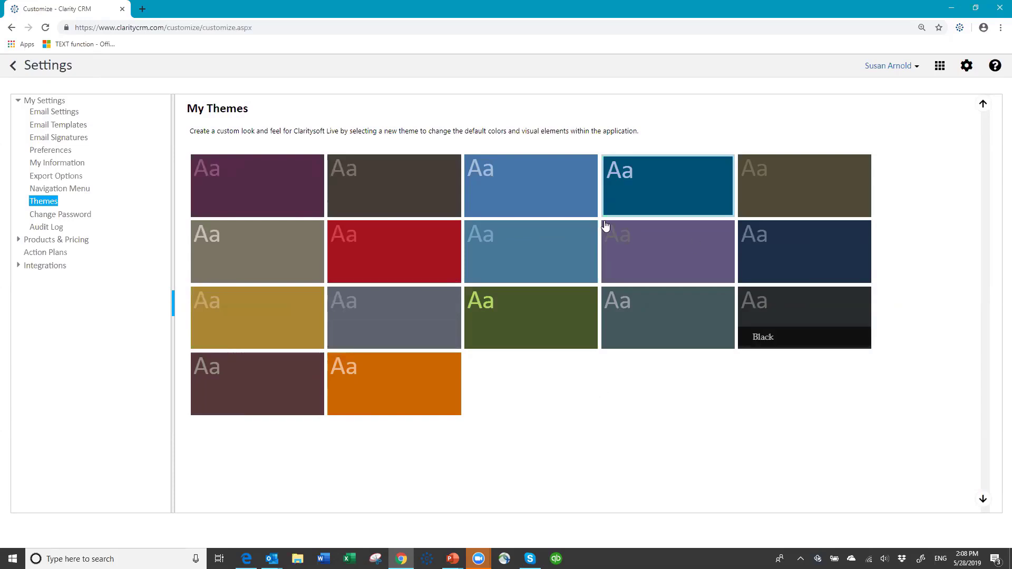
pyautogui.click(656, 252)
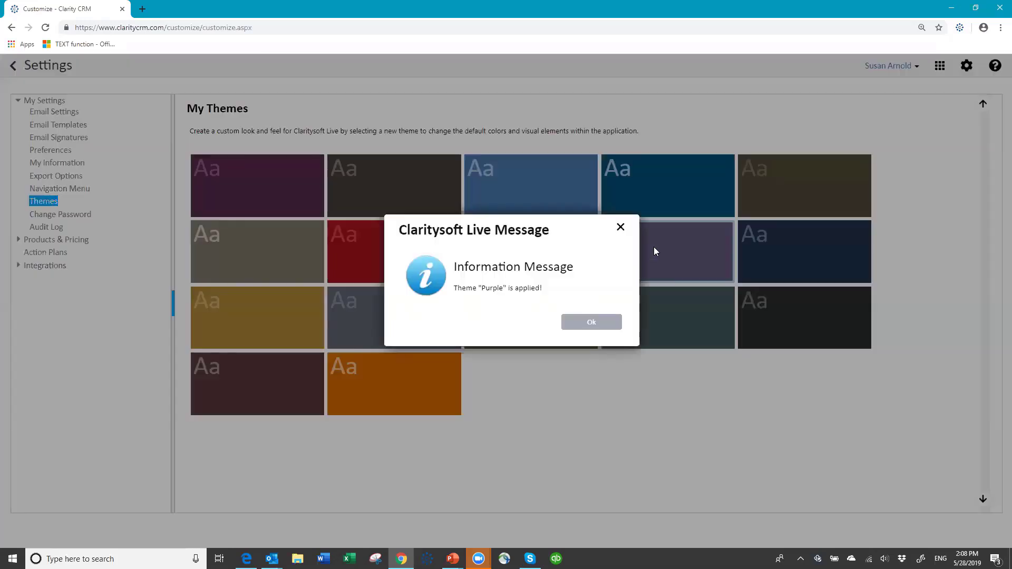
pyautogui.click(592, 324)
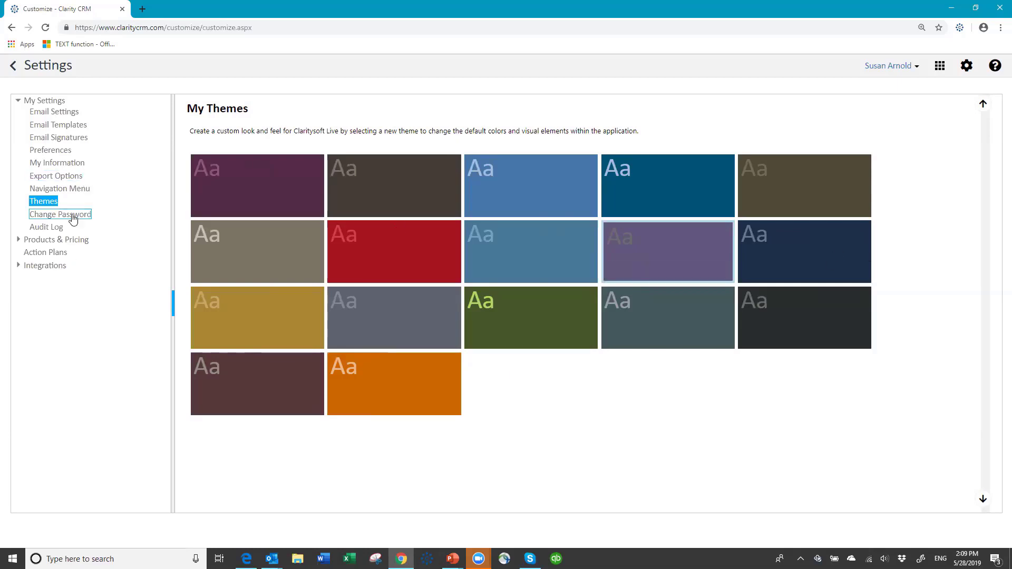
# Reorder the main items of the navigation menu so that Leads sits directly below Home.
pyautogui.click(66, 192)
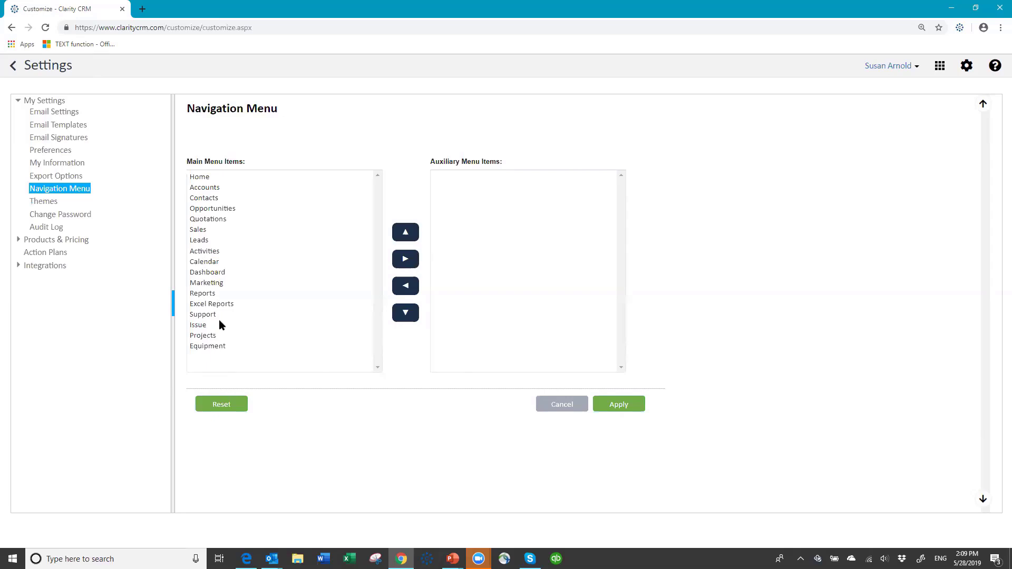
pyautogui.click(200, 242)
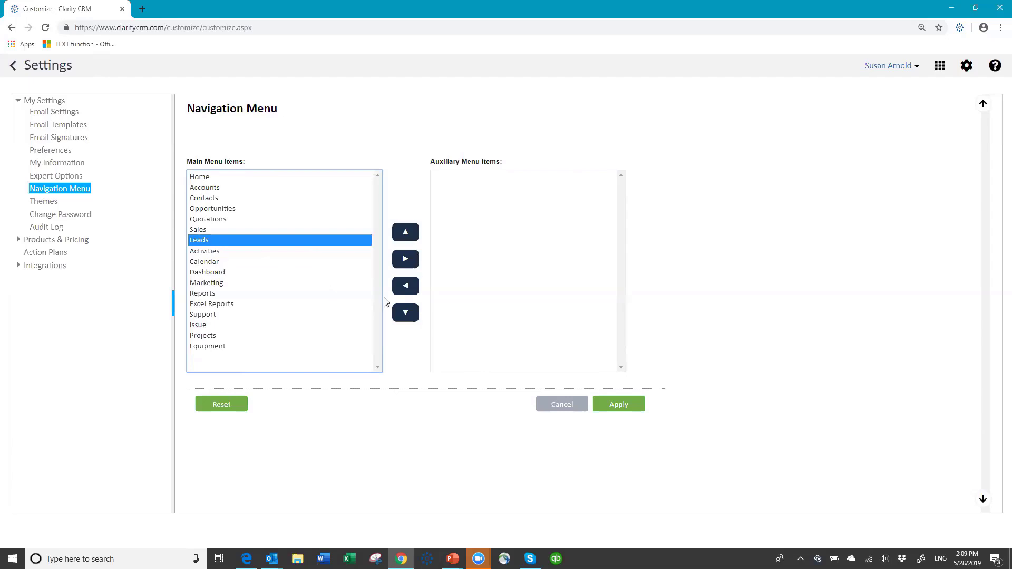
pyautogui.click(406, 235)
pyautogui.click(405, 235)
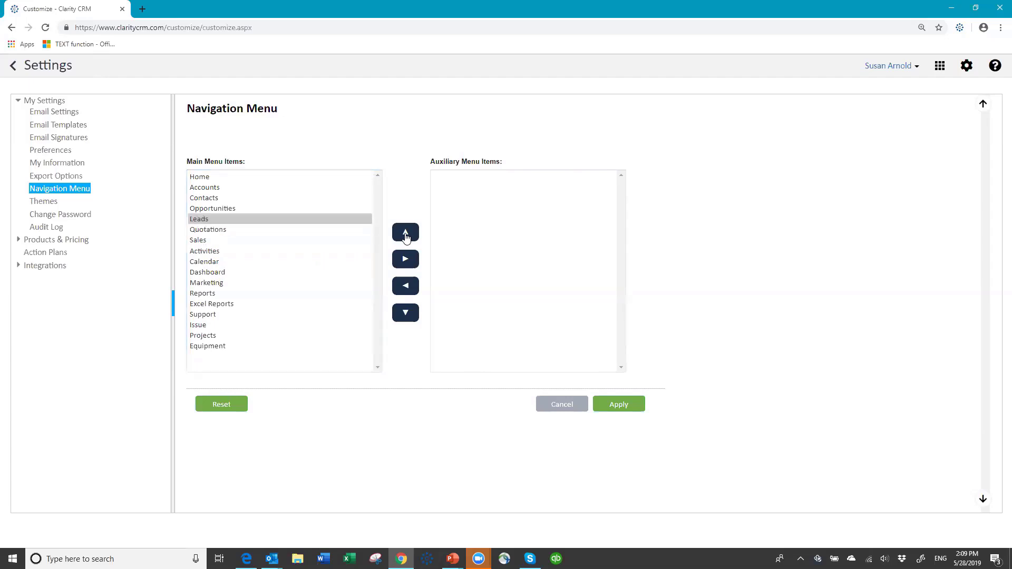
pyautogui.click(406, 235)
pyautogui.click(406, 237)
pyautogui.click(406, 238)
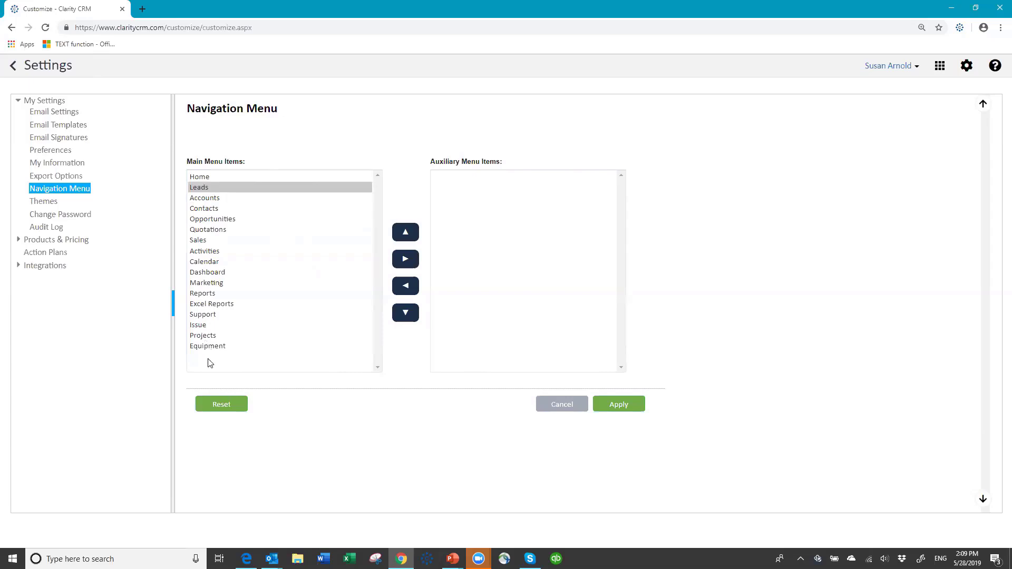
# Move Support, Issue, Projects and Equipment to the auxiliary menu items and apply the navigation menu changes.
pyautogui.click(203, 315)
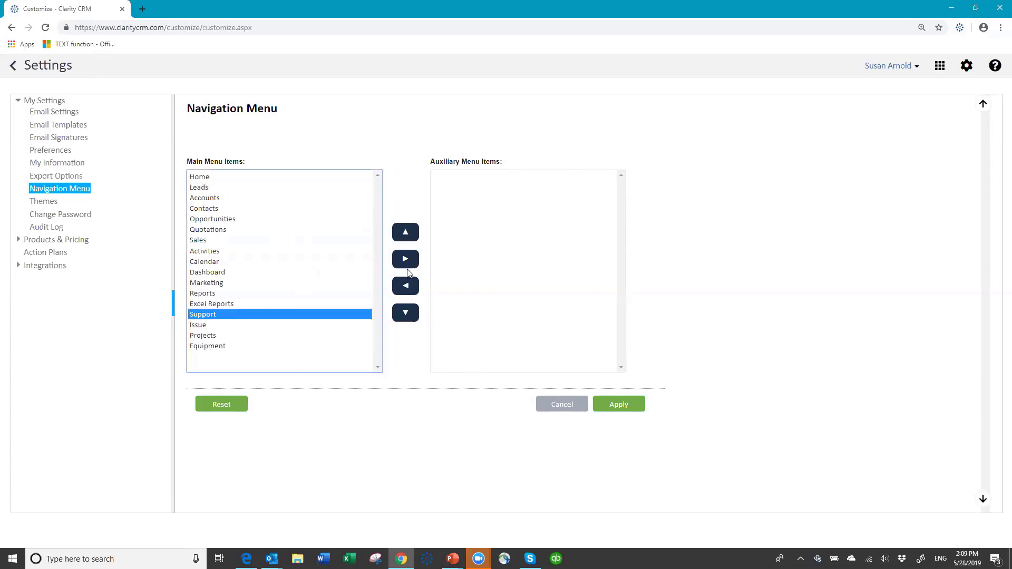
pyautogui.click(406, 260)
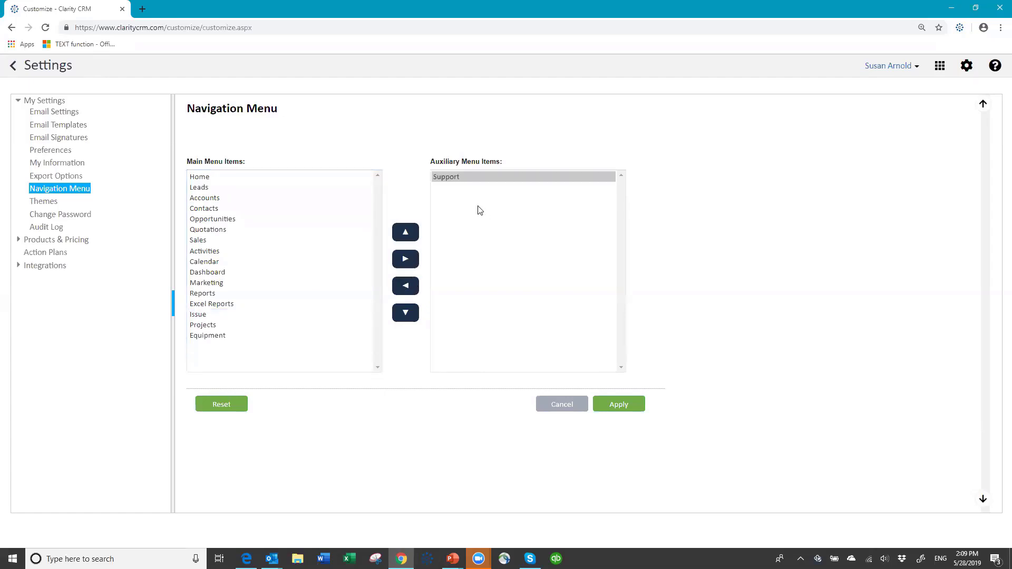
pyautogui.click(200, 314)
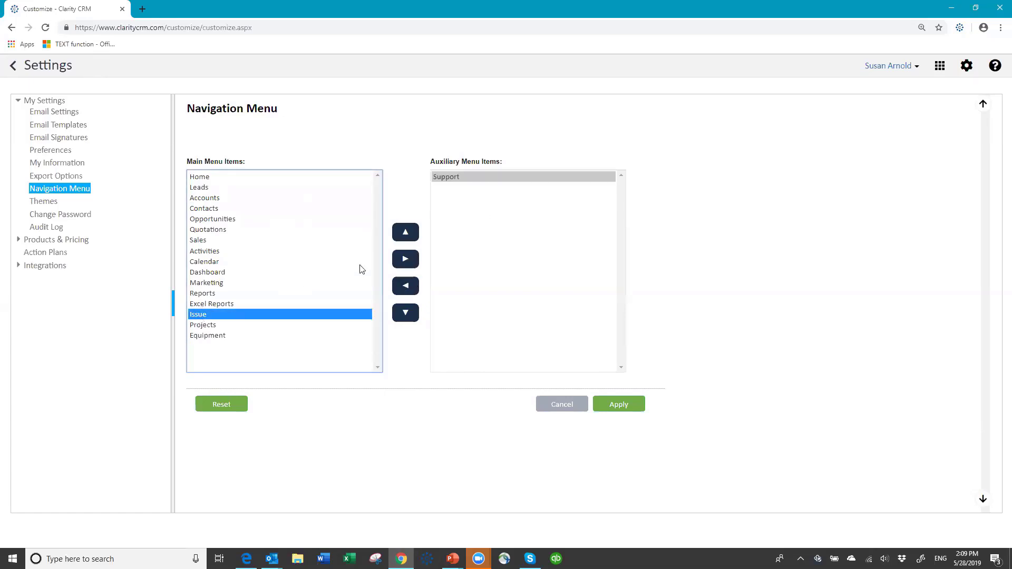
pyautogui.click(406, 260)
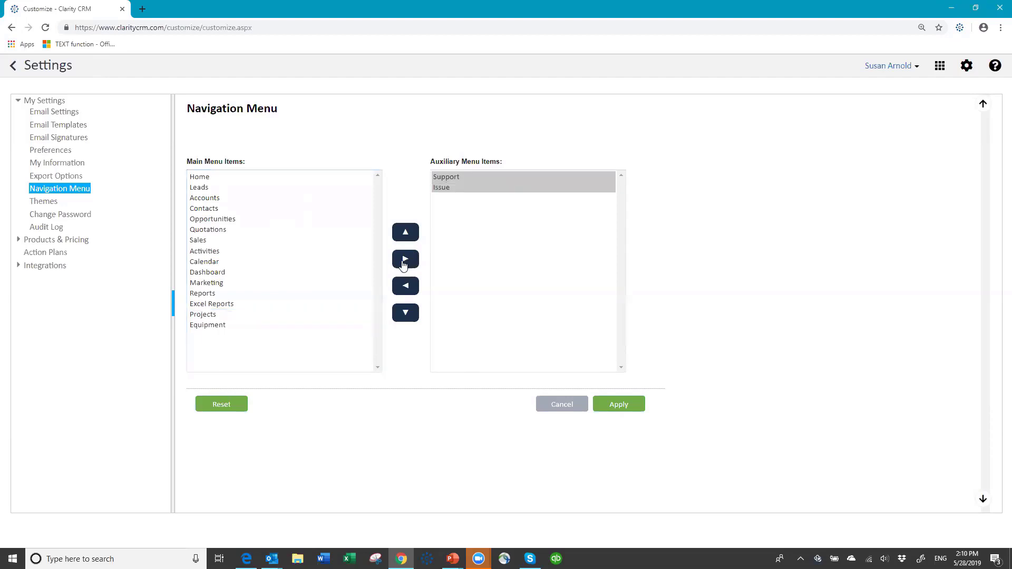
pyautogui.click(209, 315)
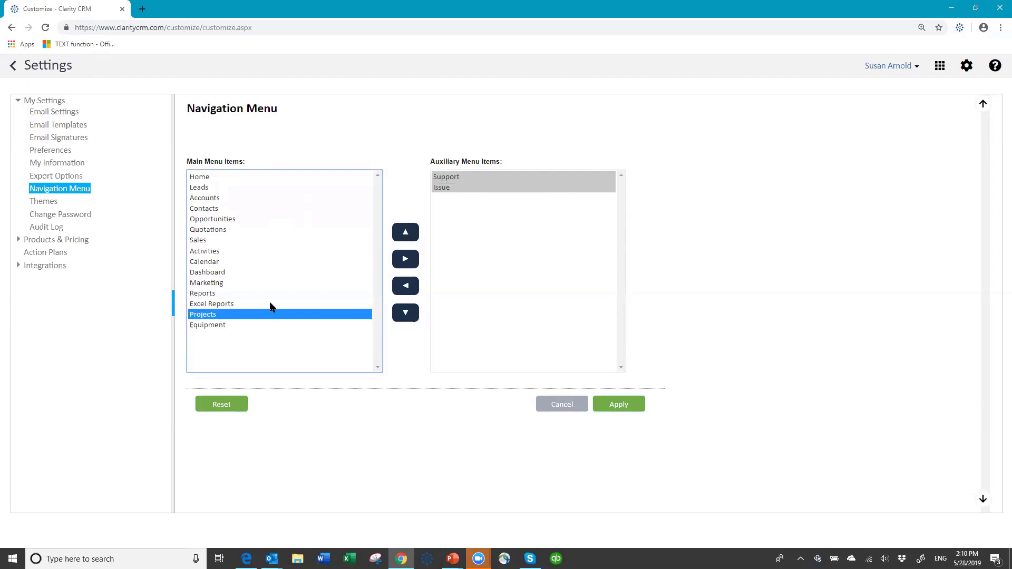
pyautogui.click(406, 261)
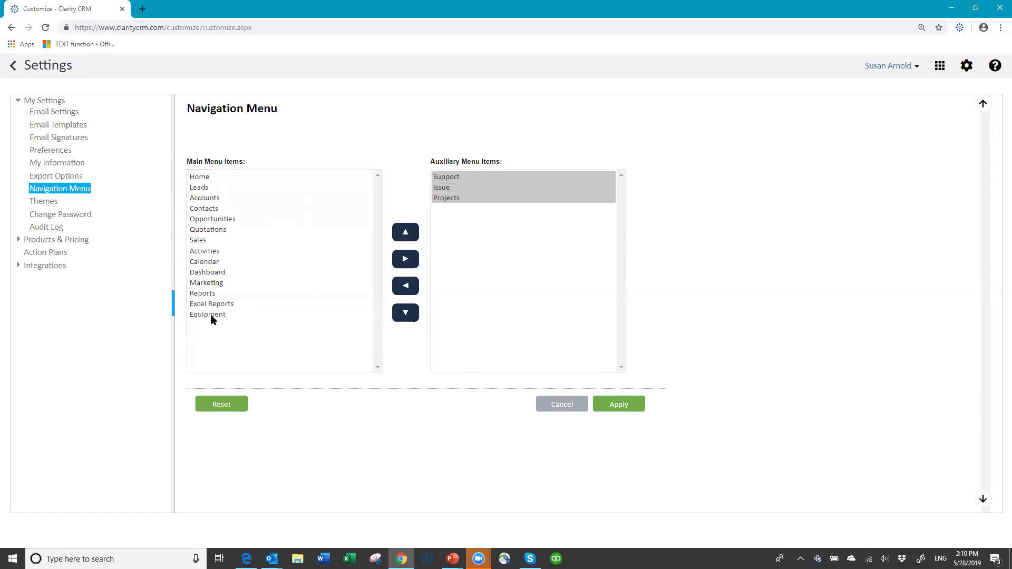
pyautogui.click(210, 314)
pyautogui.click(407, 262)
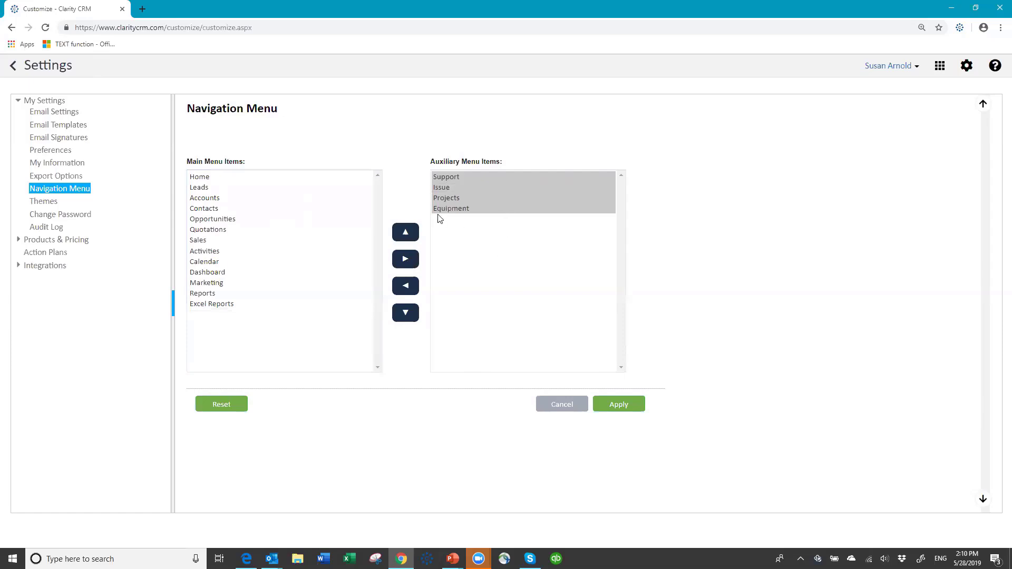
pyautogui.click(618, 404)
# Leave the settings and check the auxiliary items of the navigation menu by expanding, collapsing and expanding them again.
pyautogui.click(13, 66)
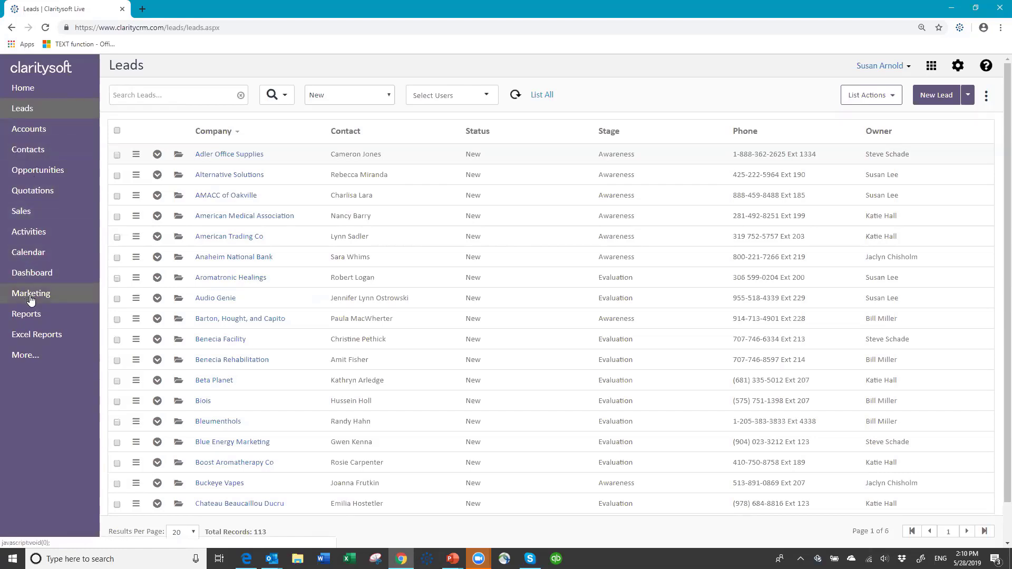
pyautogui.click(24, 356)
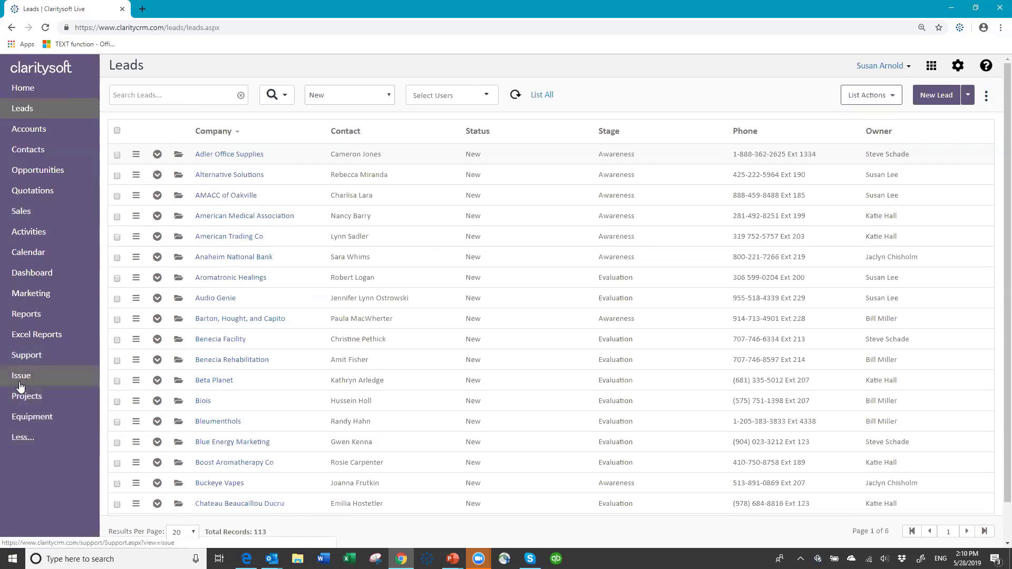
pyautogui.click(19, 438)
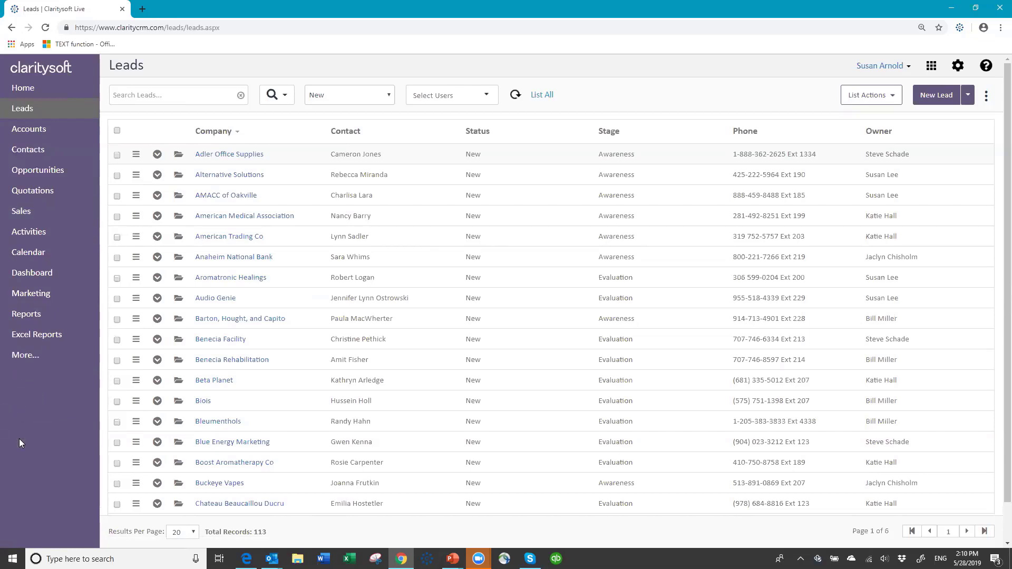
pyautogui.click(27, 356)
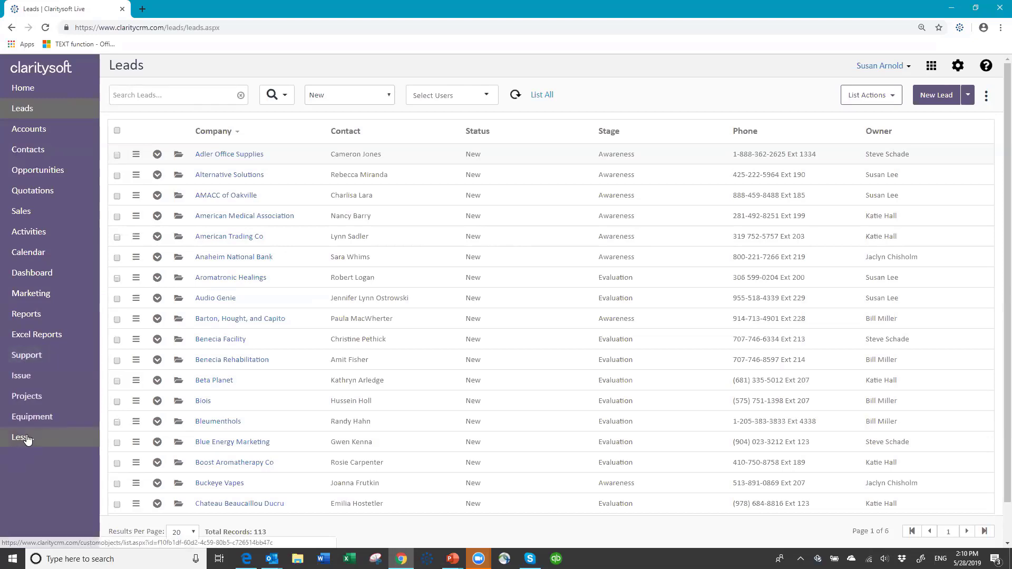
# Collapse the auxiliary navigation items and open the password change page in the settings.
pyautogui.click(26, 438)
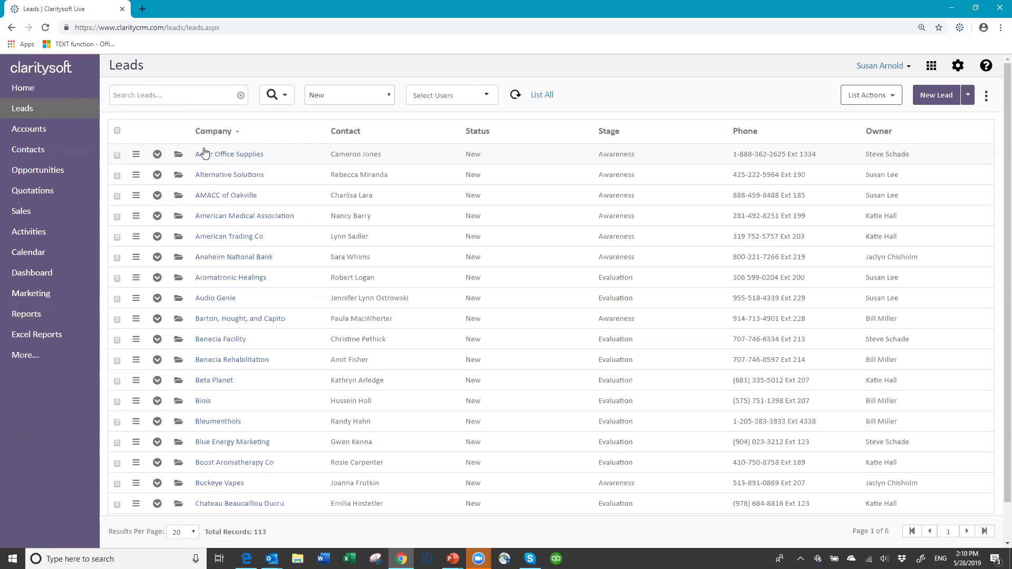
pyautogui.click(958, 67)
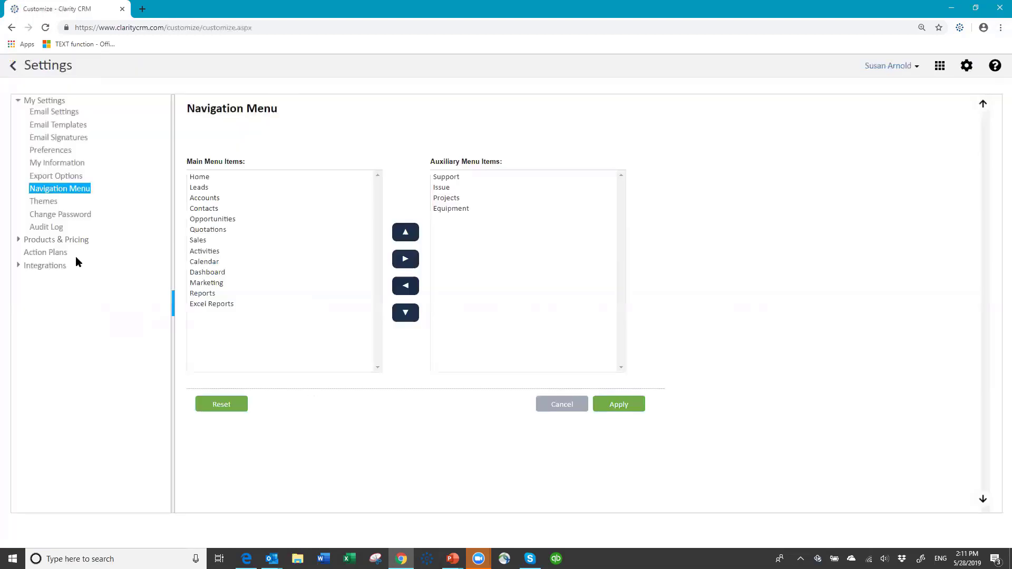
pyautogui.click(70, 219)
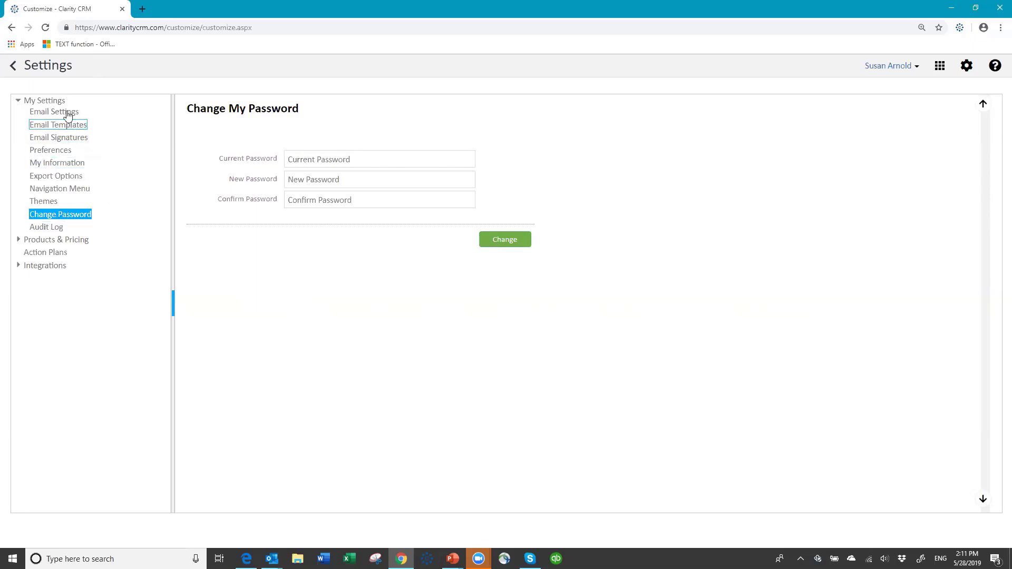
# Open the My Information settings and save the user's contact details.
pyautogui.click(63, 164)
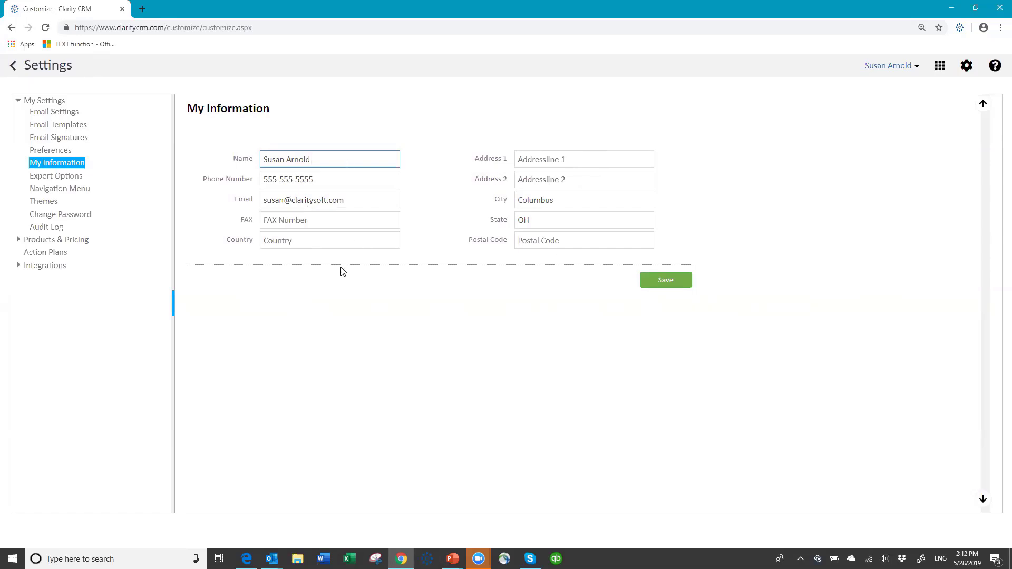
pyautogui.click(672, 288)
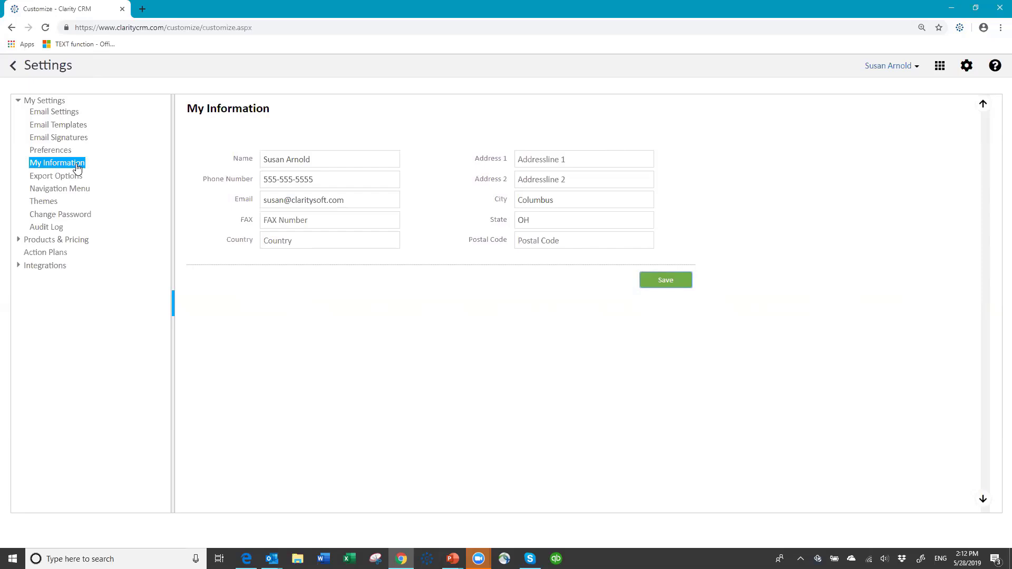
# Apply the Exchange Server configuration in the user's email settings, save and test it, and acknowledge the message.
pyautogui.click(63, 150)
pyautogui.click(59, 112)
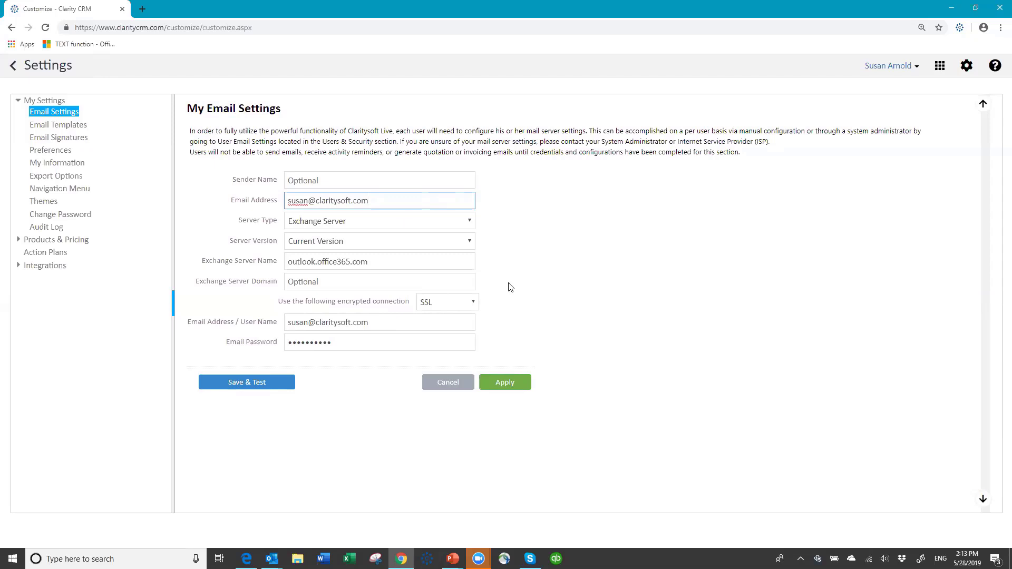
pyautogui.click(511, 386)
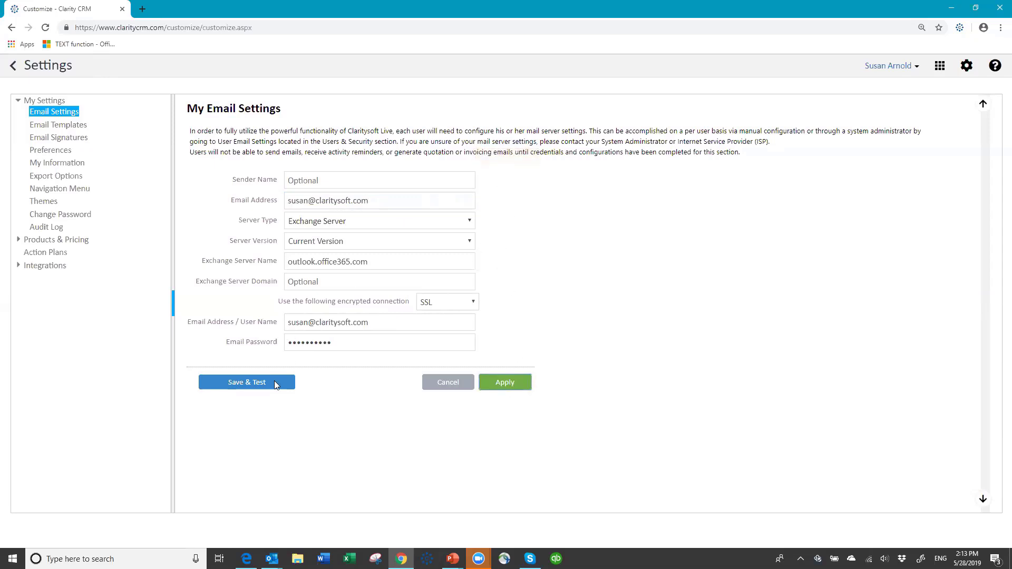
pyautogui.click(241, 388)
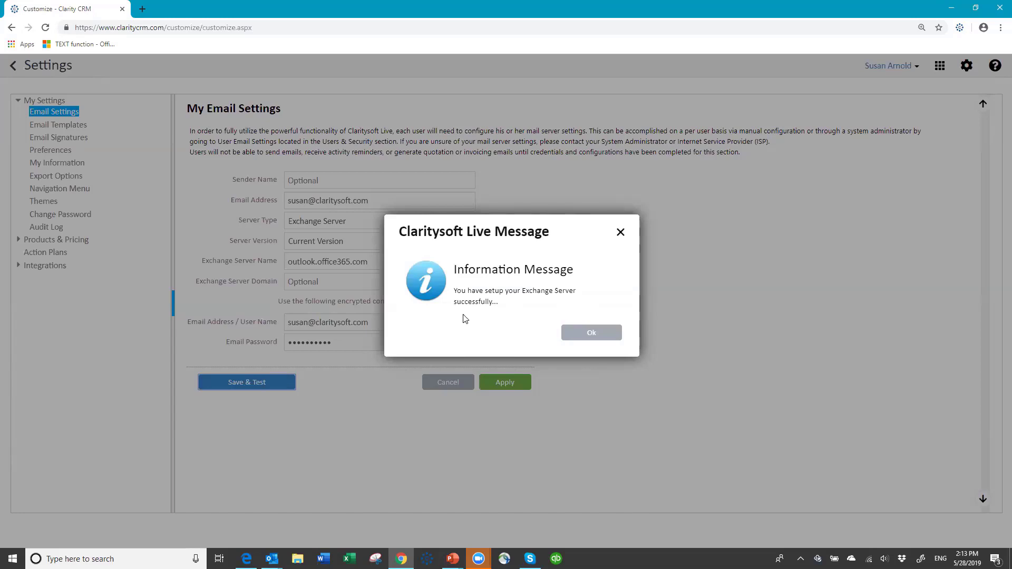
pyautogui.click(591, 334)
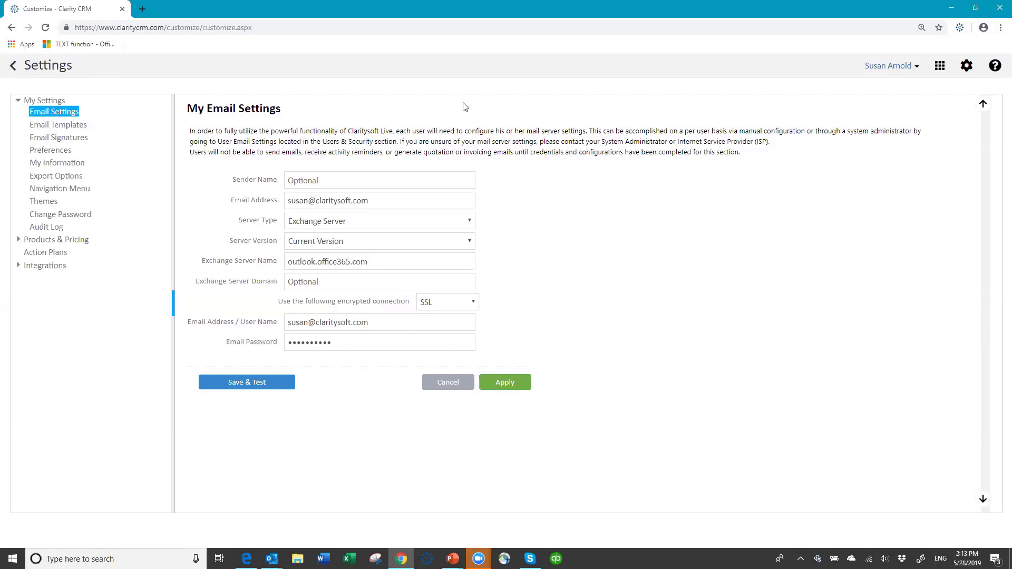
# Open the Support Portal from the help options and search it for "email setting".
pyautogui.click(995, 66)
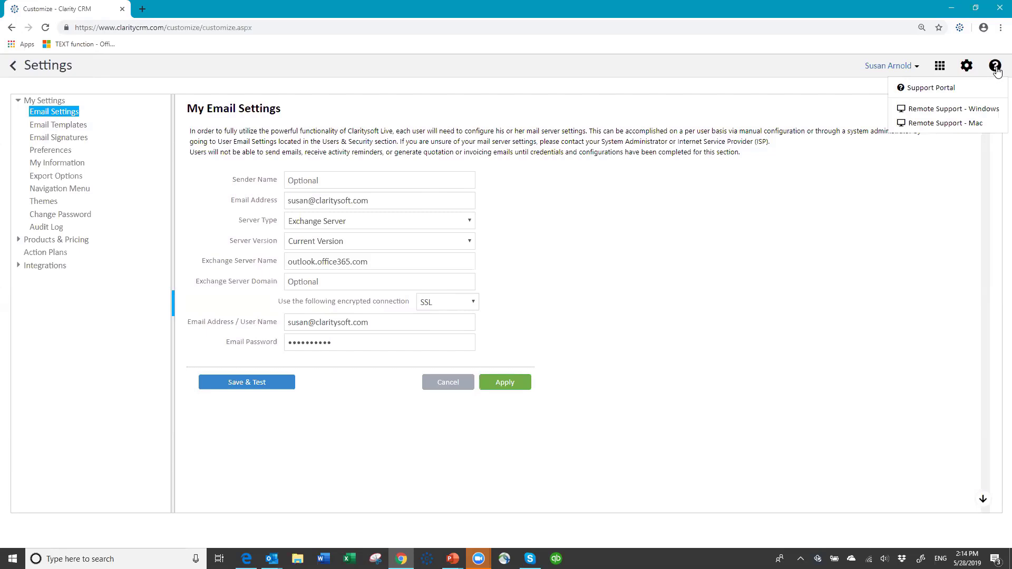
pyautogui.click(894, 99)
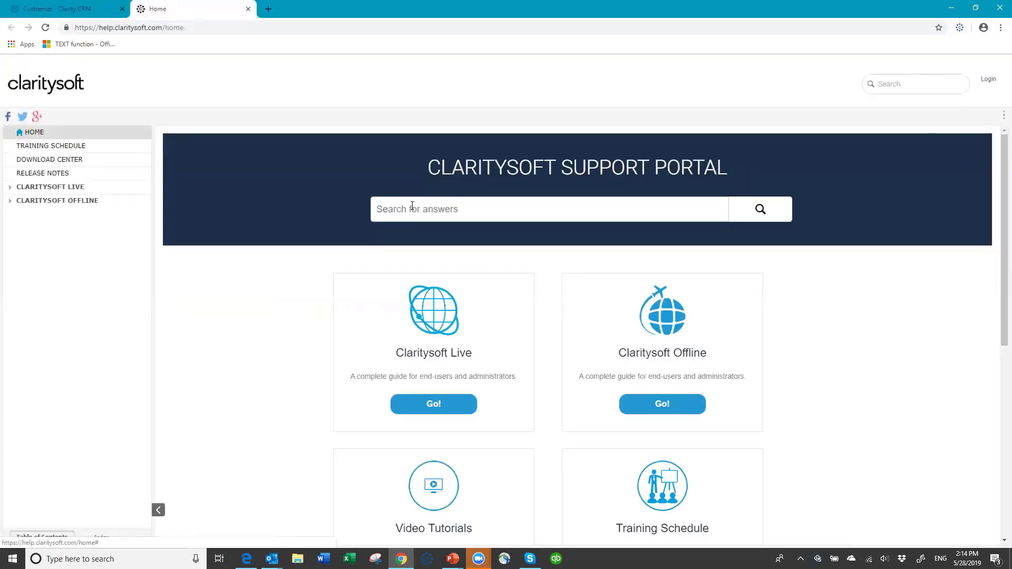
pyautogui.click(413, 209)
pyautogui.write('email')
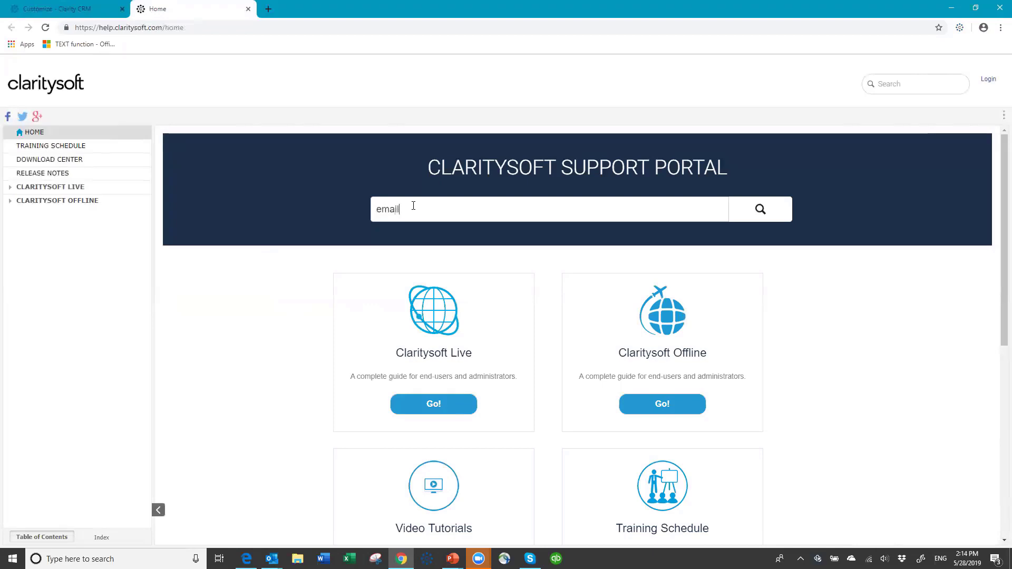
pyautogui.write(' setting')
pyautogui.press('Return')
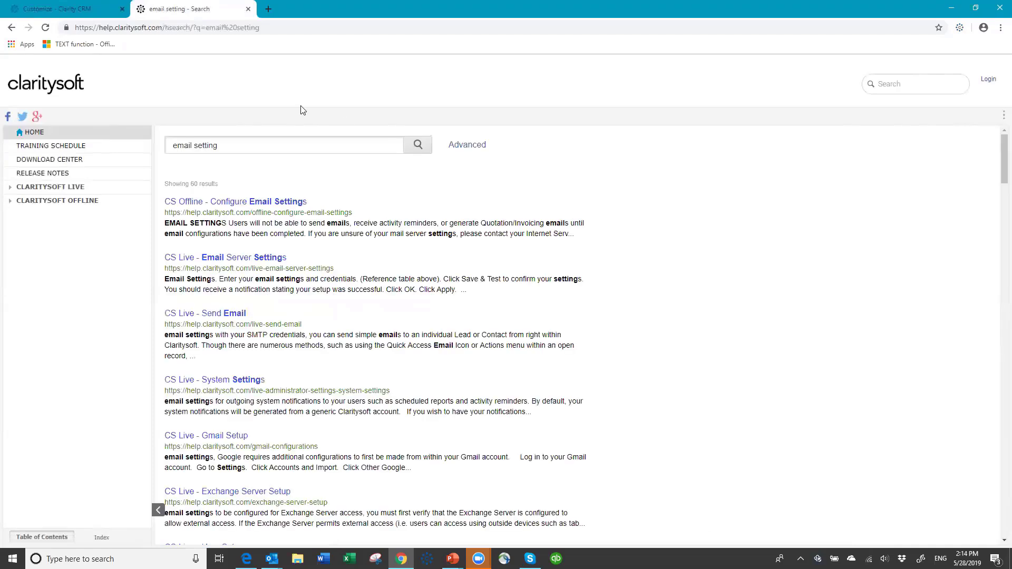
# Read through the CS Live Email Server Settings article and close the support portal.
pyautogui.click(219, 262)
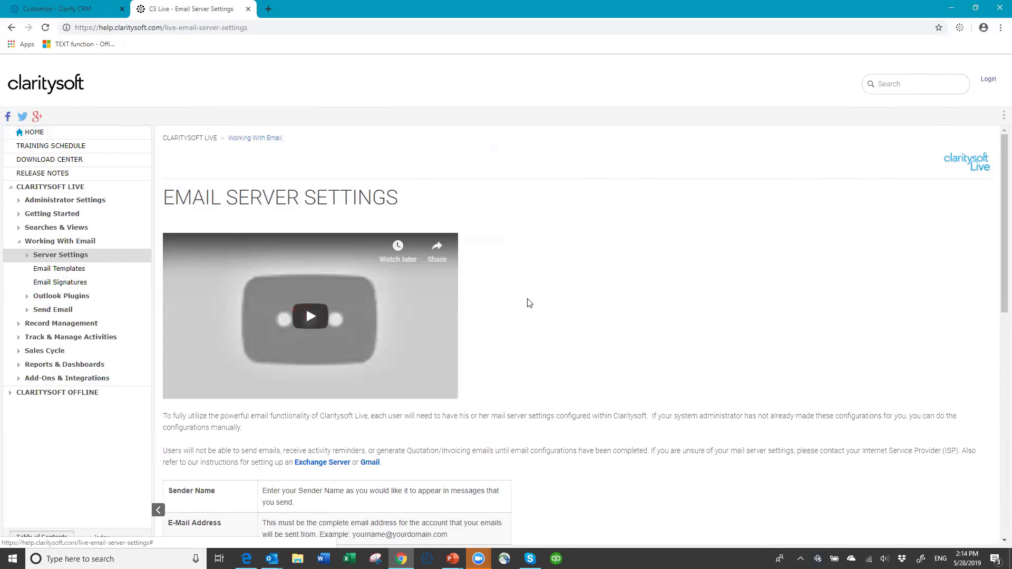
pyautogui.scroll(-5, 271, 353)
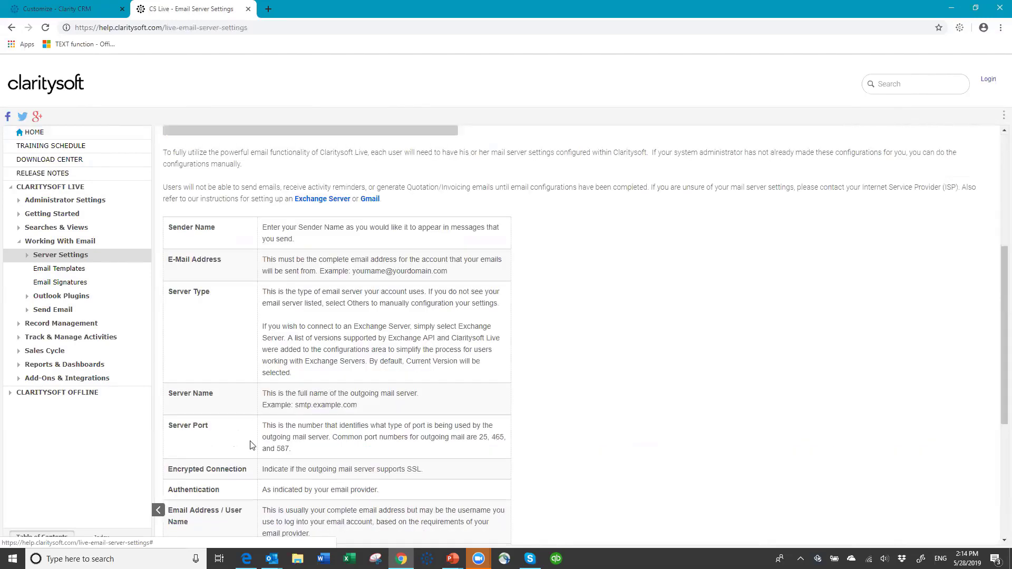
pyautogui.moveTo(253, 445); pyautogui.dragTo(248, 470)
pyautogui.click(582, 385)
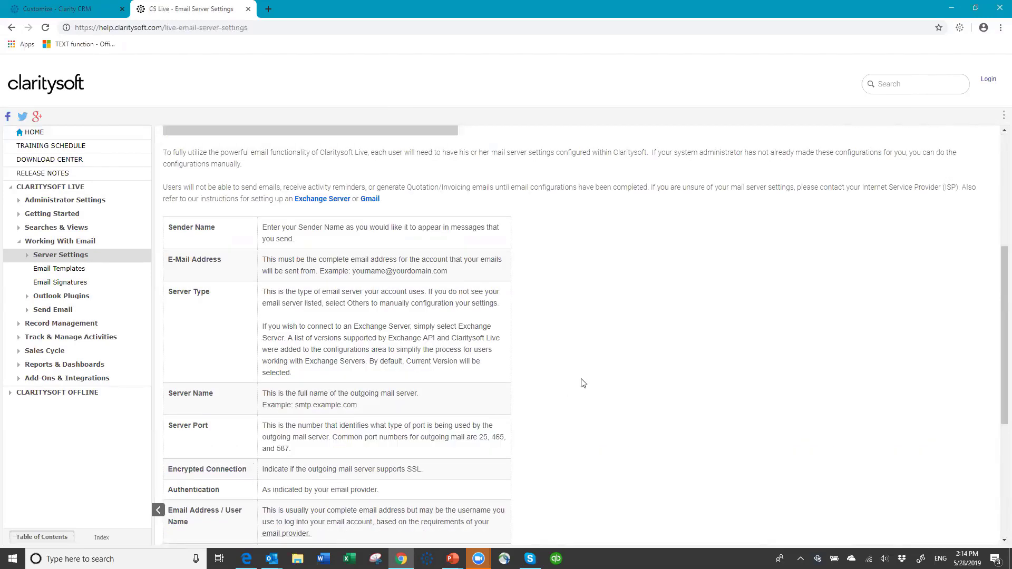
pyautogui.scroll(-5, 585, 380)
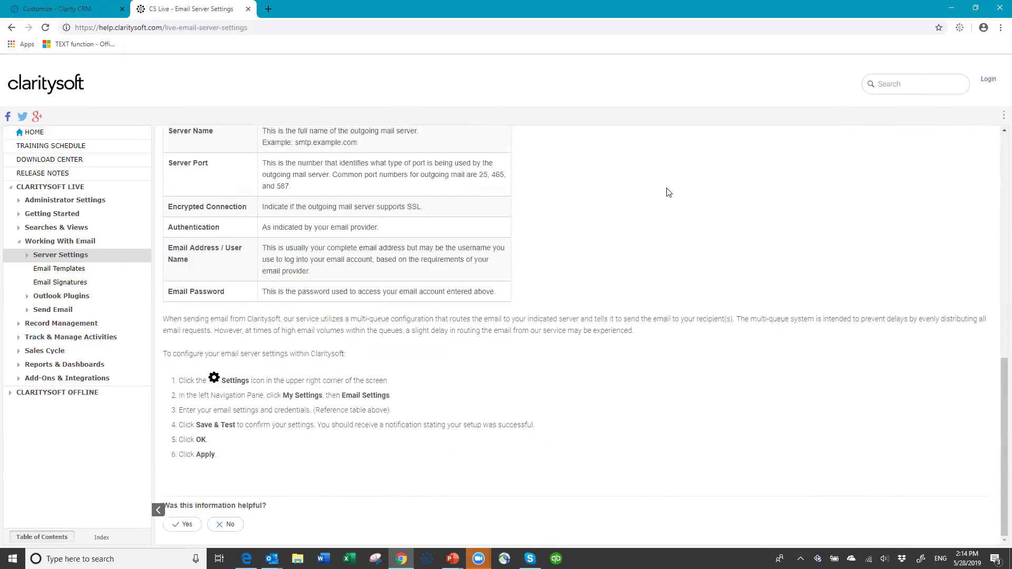
pyautogui.scroll(10, 671, 181)
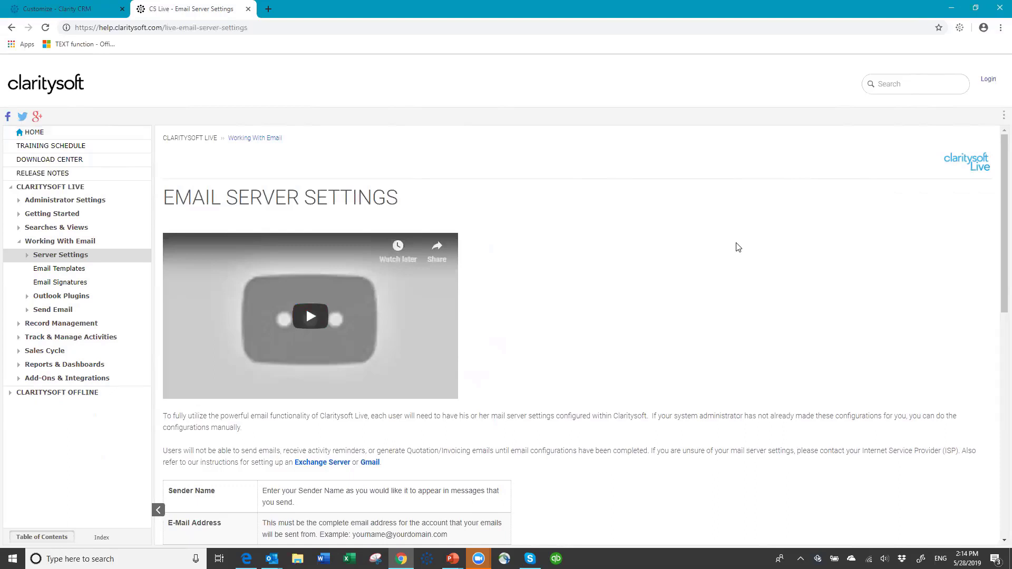
pyautogui.click(249, 9)
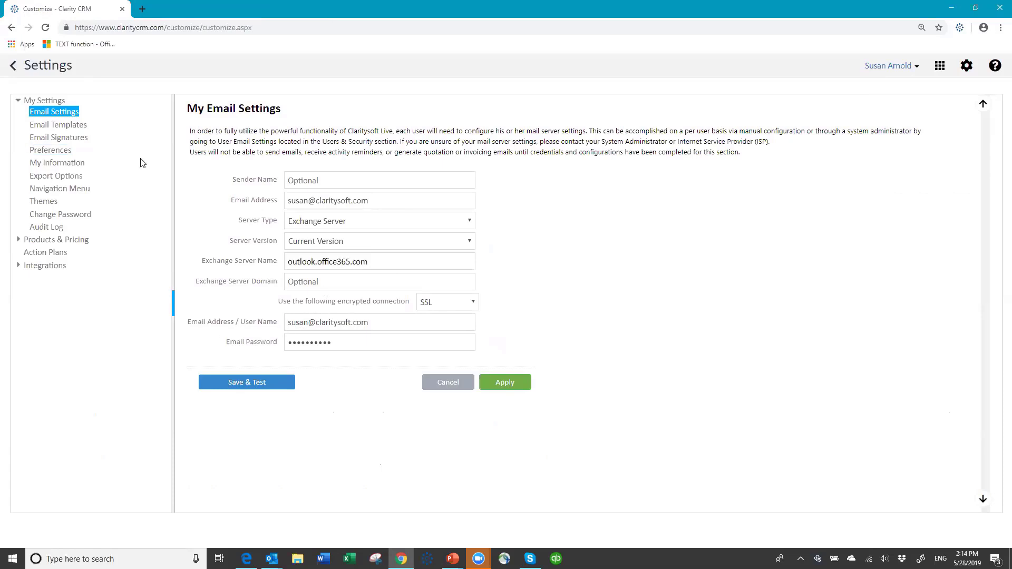
# Add a new email signature in the settings and enter its name.
pyautogui.click(67, 141)
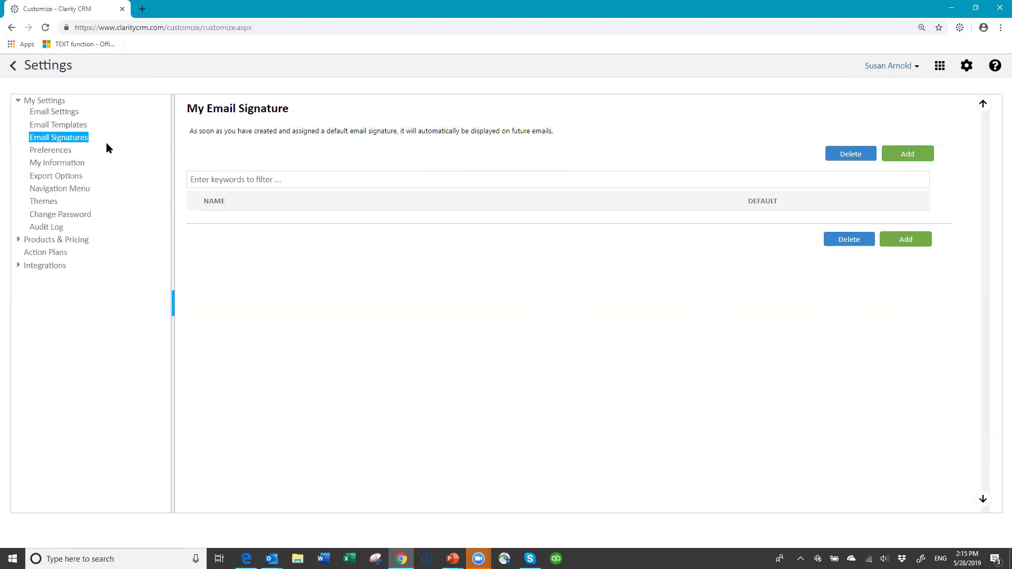
pyautogui.click(910, 153)
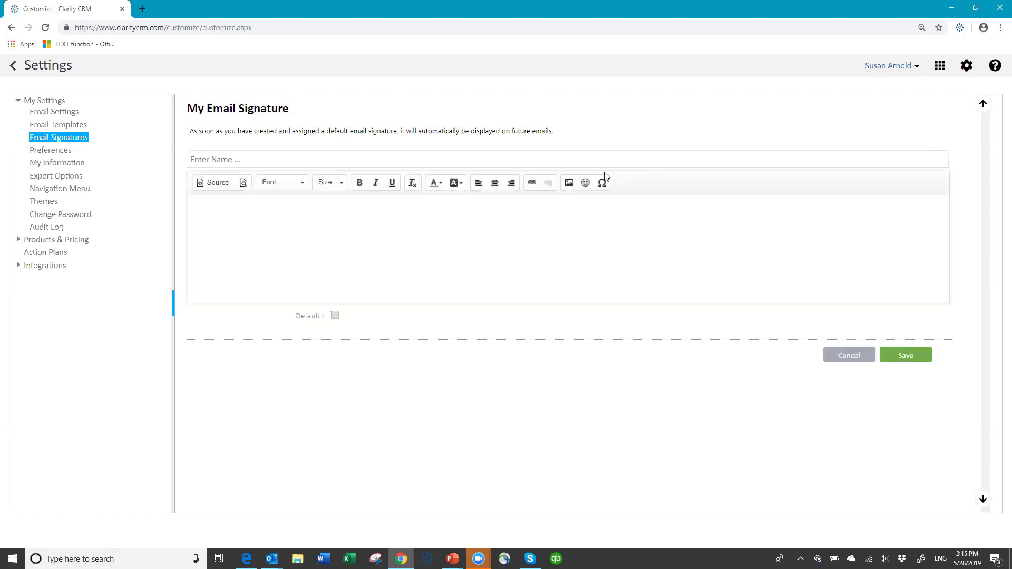
pyautogui.click(275, 158)
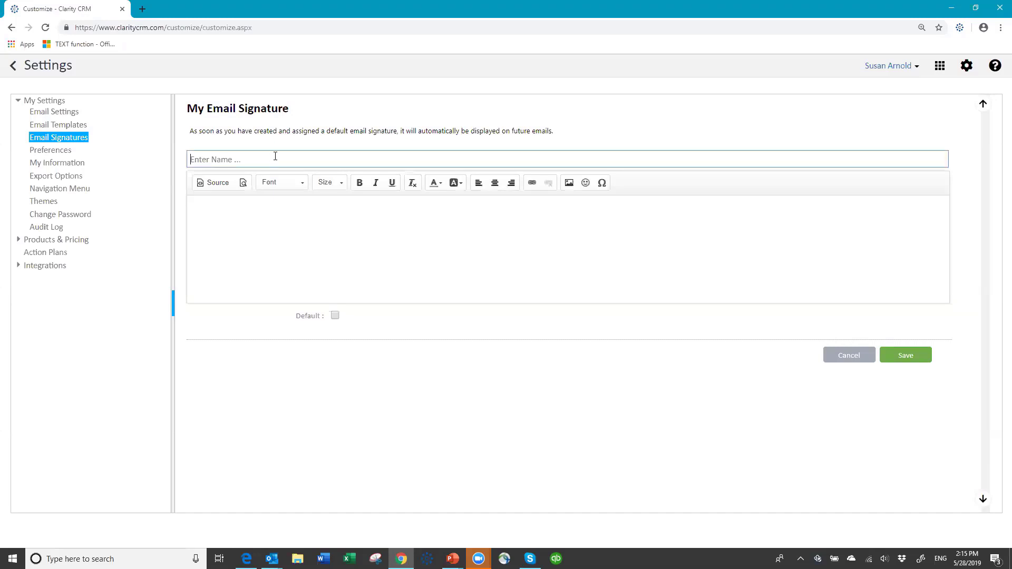
pyautogui.write('Susan signature')
pyautogui.click(294, 216)
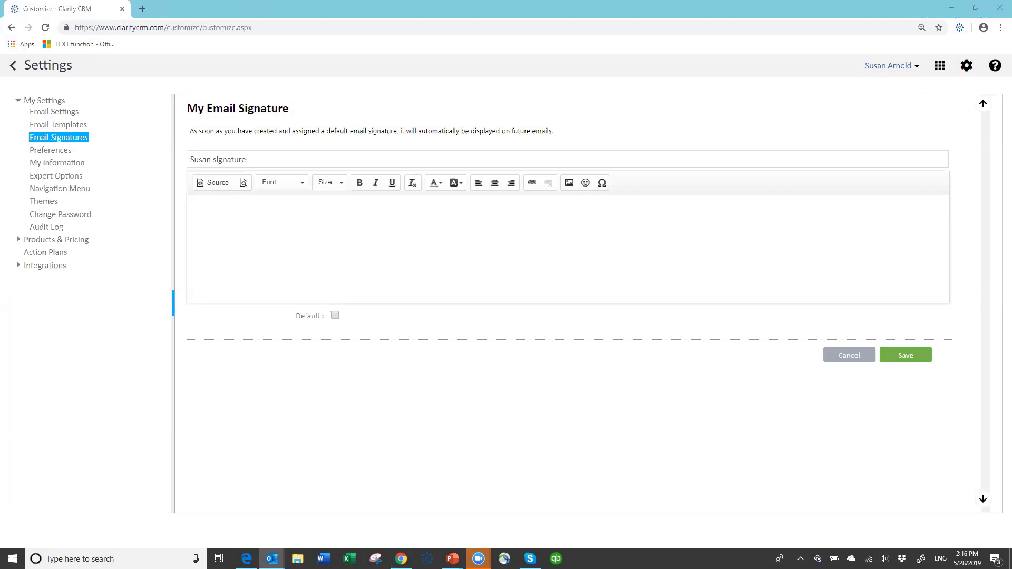
# Copy the whole Claritysoft signature from Outlook's signature editor and paste it into the body of the new CRM email signature.
pyautogui.hotkey('alt', 'Tab')
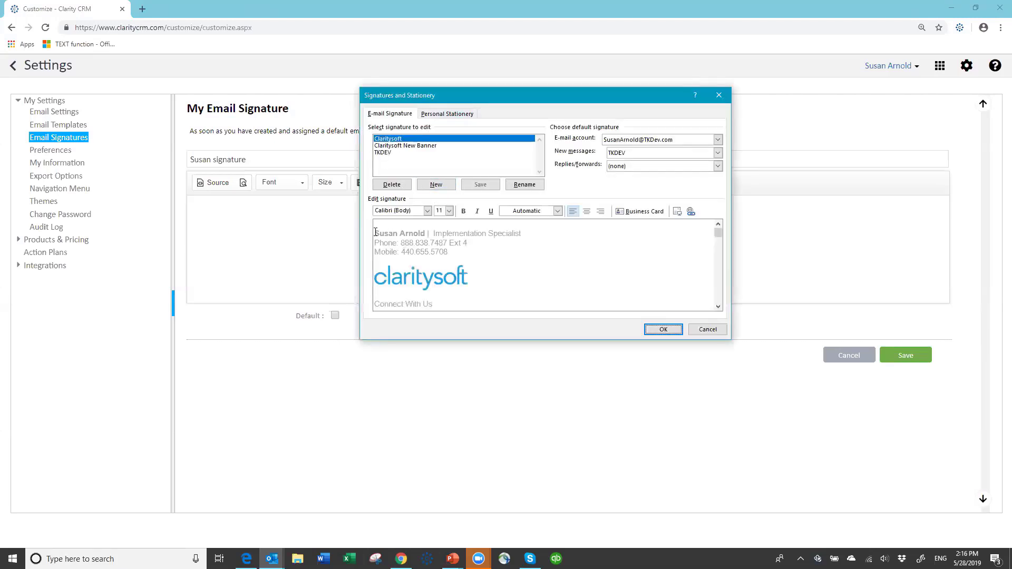
pyautogui.moveTo(375, 232)
pyautogui.mouseDown()
pyautogui.moveTo(464, 252)
pyautogui.moveTo(470, 312)
pyautogui.mouseUp()
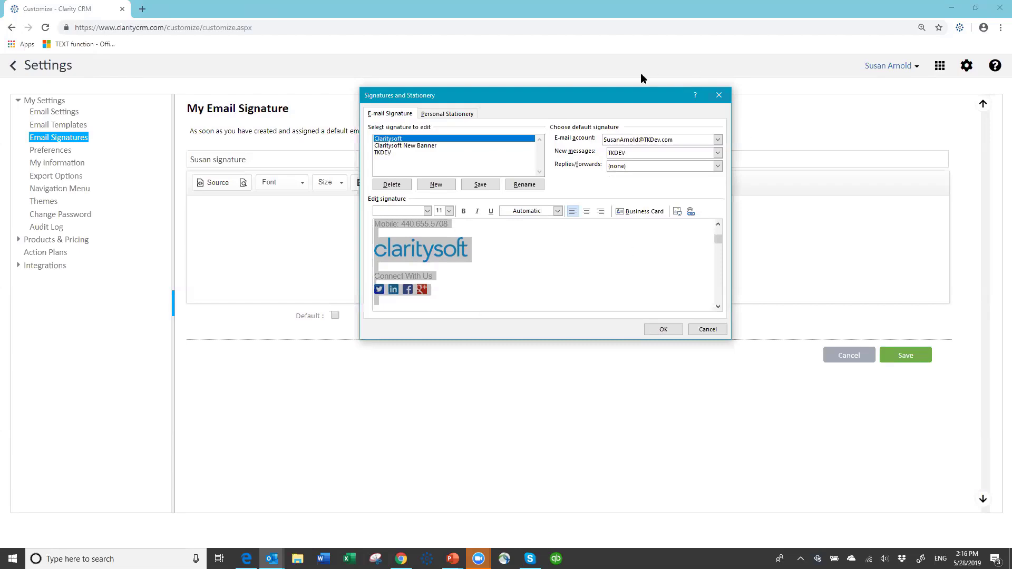
pyautogui.moveTo(623, 97); pyautogui.dragTo(1011, 87)
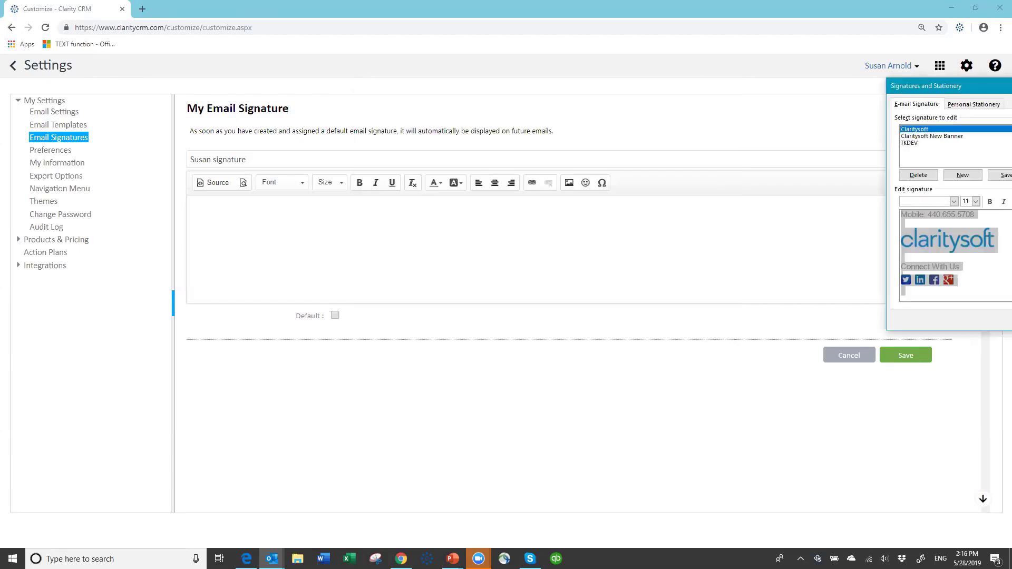
pyautogui.click(206, 207)
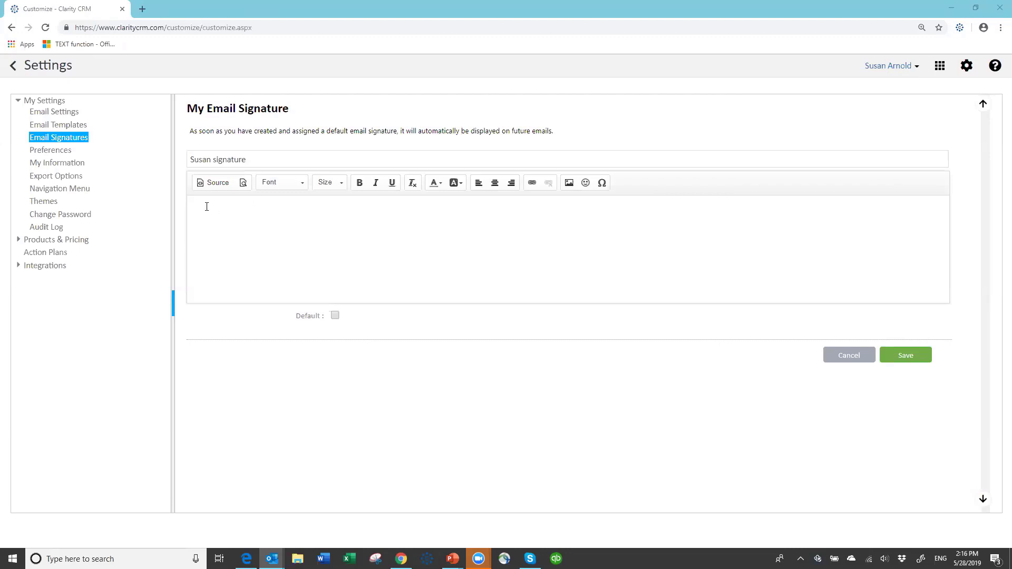
pyautogui.click(206, 207)
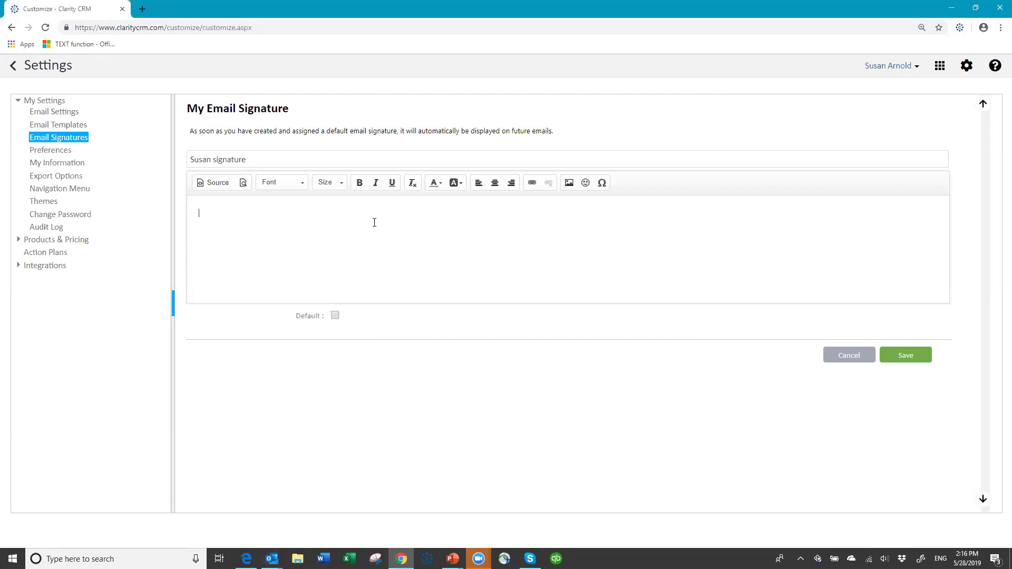
pyautogui.hotkey('ctrl', 'v')
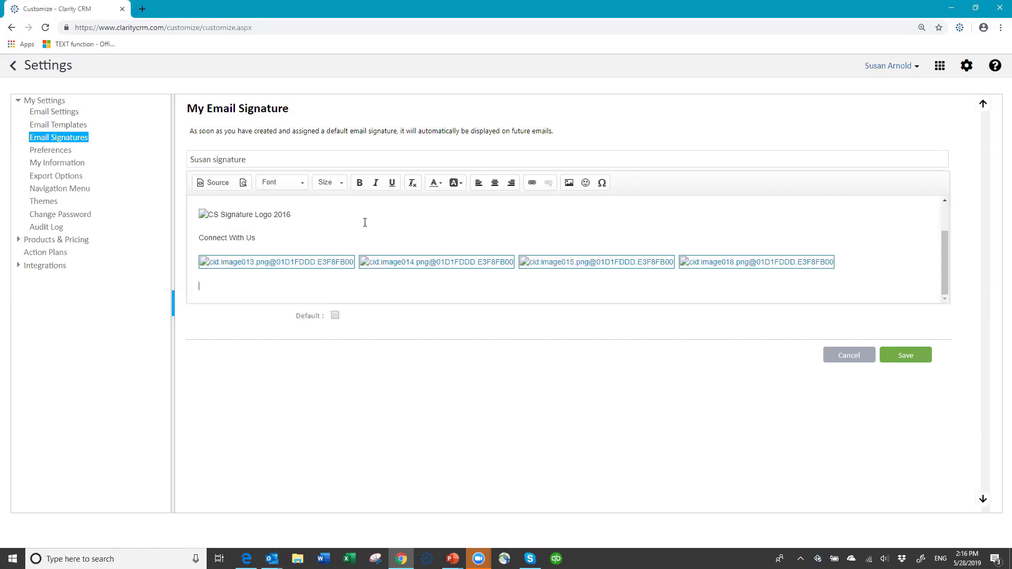
# Upload clip_image001.png from the msohtmlclip1/01 temp folder to the server as the source of the signature's broken logo image.
pyautogui.scroll(2, 326, 220)
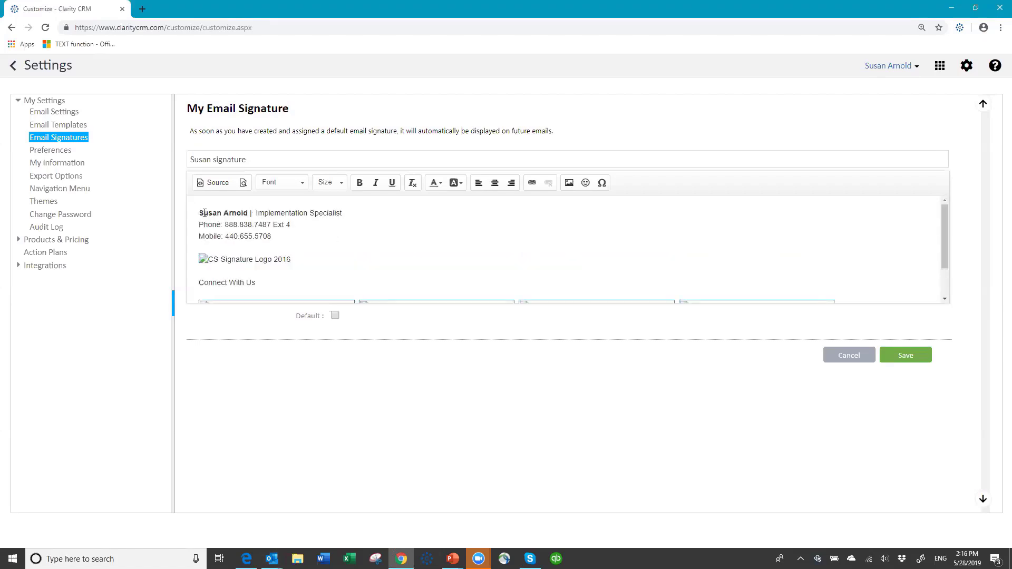
pyautogui.scroll(-2, 295, 232)
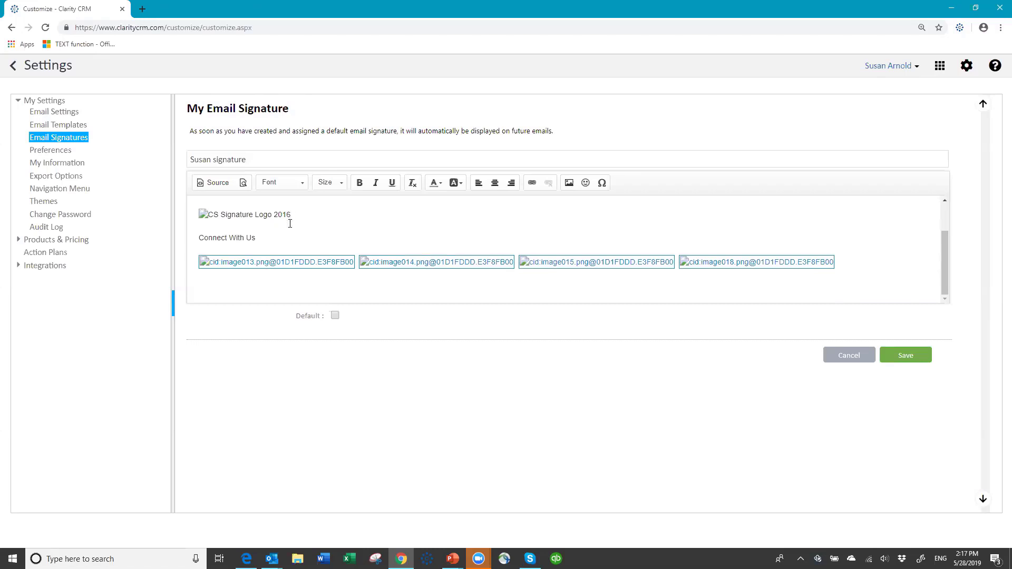
pyautogui.scroll(2, 342, 224)
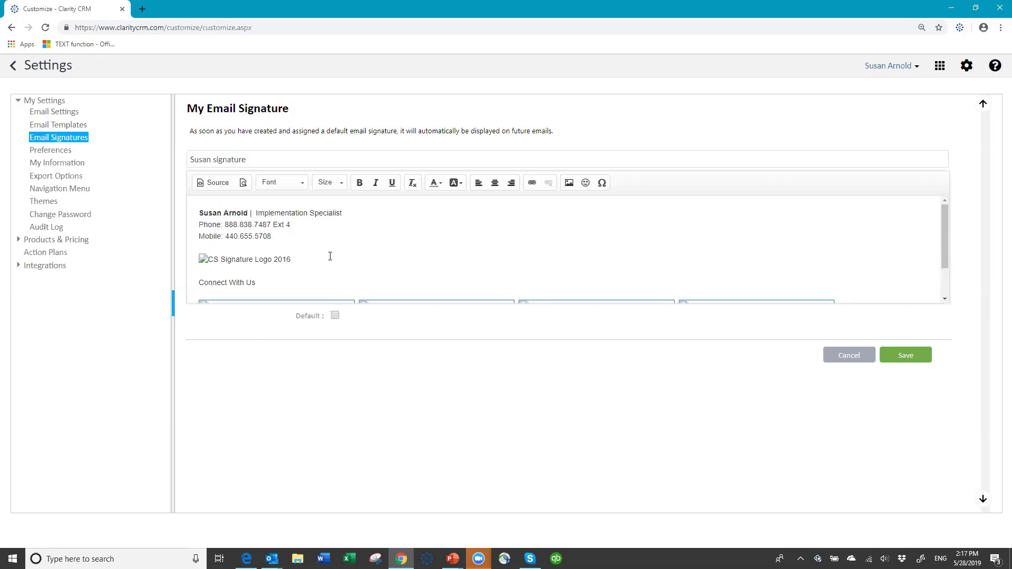
pyautogui.scroll(-2, 330, 256)
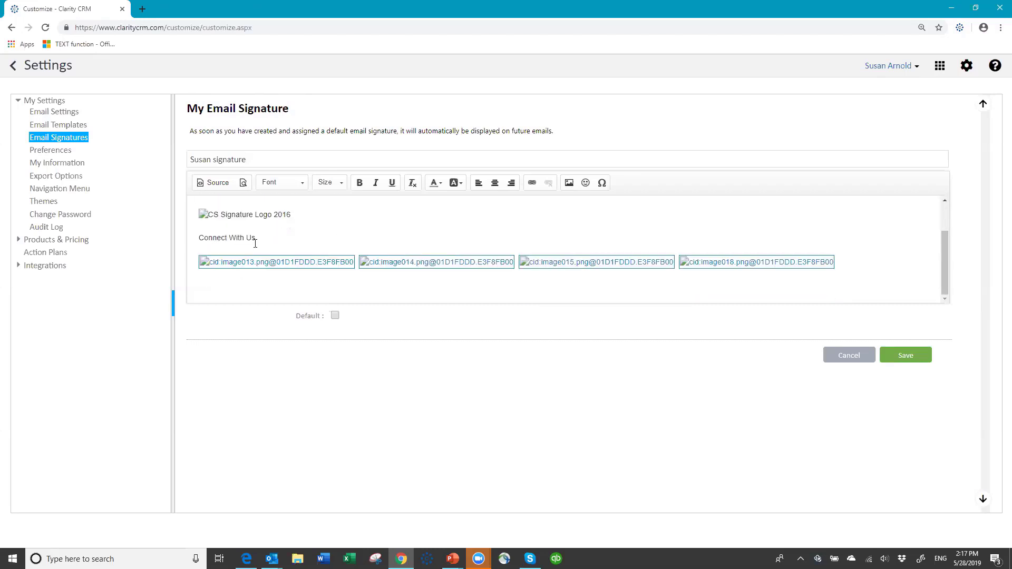
pyautogui.rightClick(240, 217)
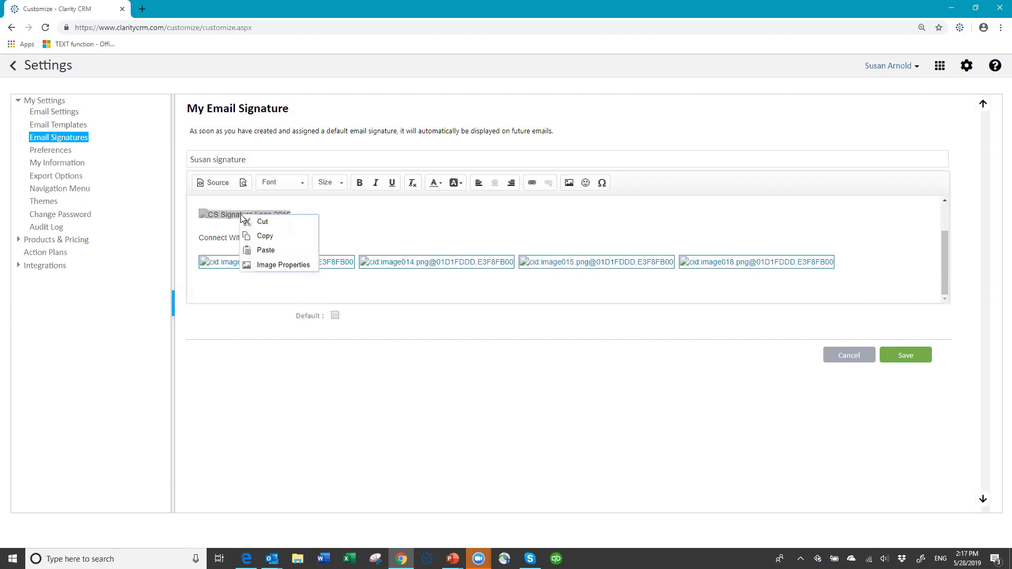
pyautogui.click(269, 267)
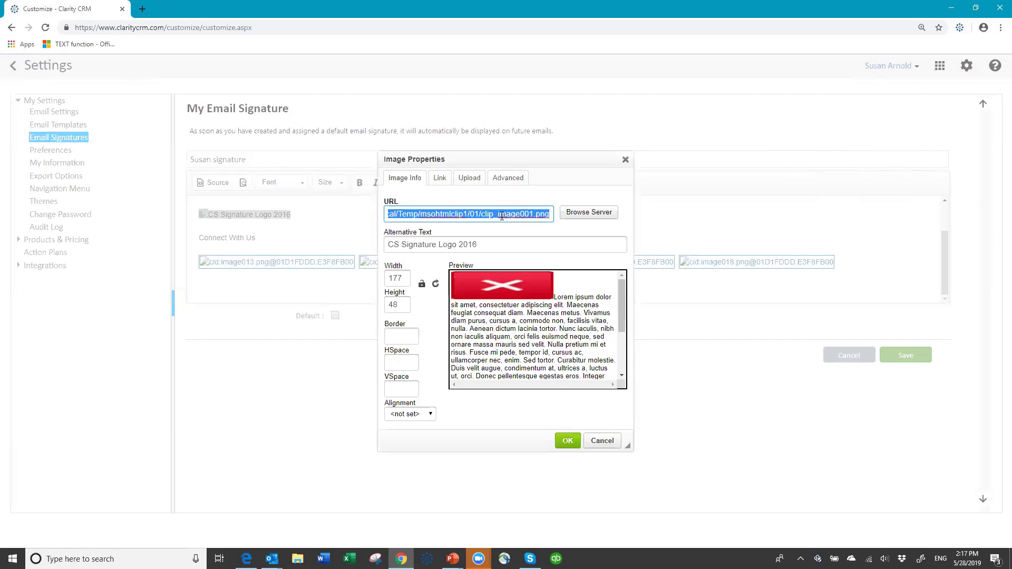
pyautogui.click(471, 181)
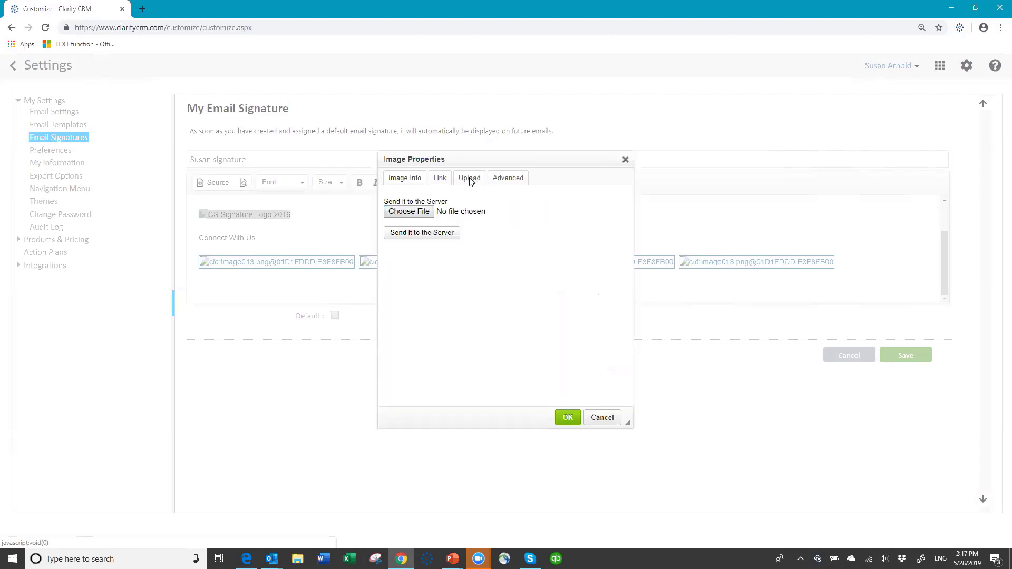
pyautogui.click(407, 213)
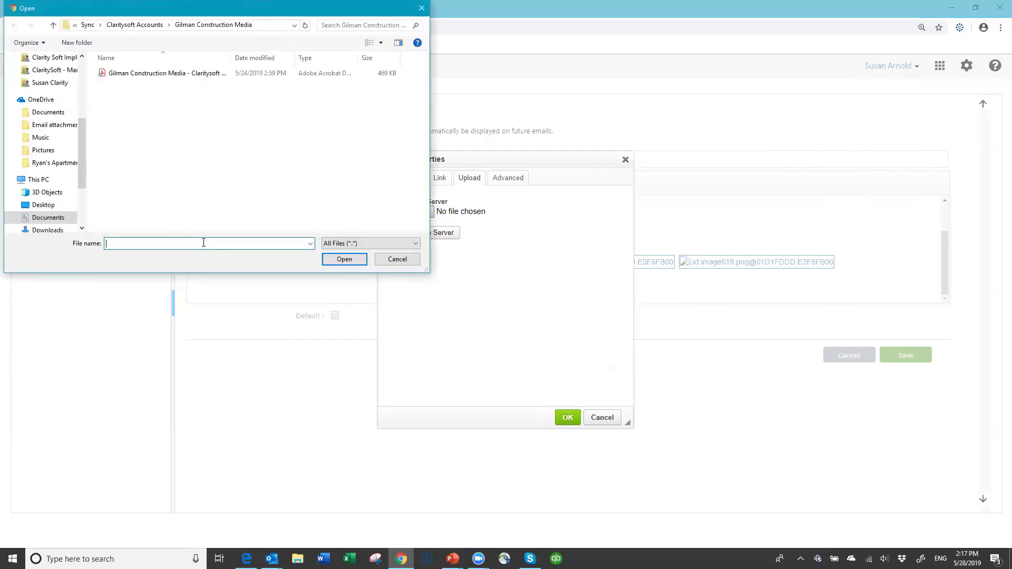
pyautogui.write('C:/Users/Susan/AppData/Local/Temp/msohtmlclip1/01/clip_image001.png')
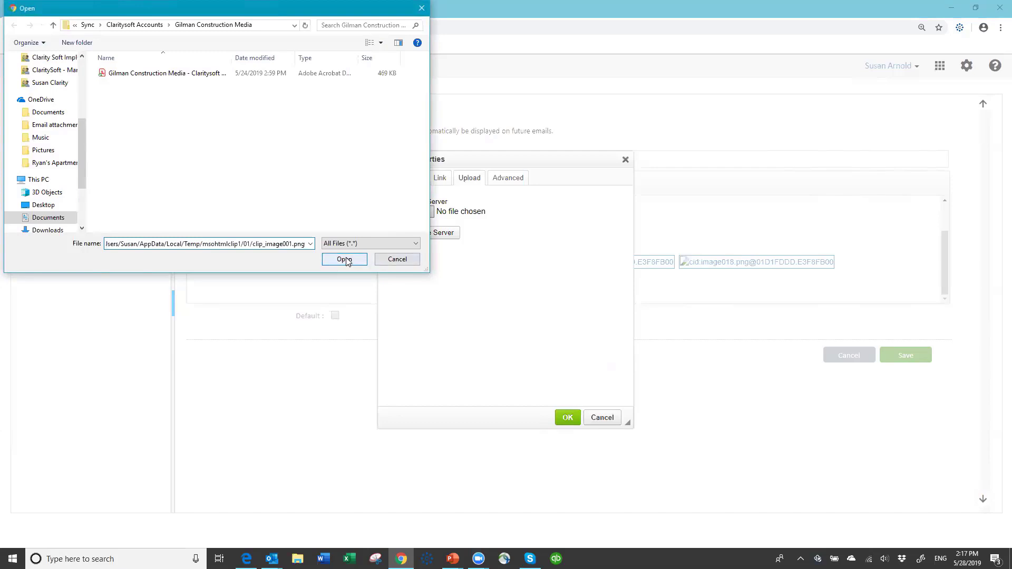
pyautogui.click(342, 260)
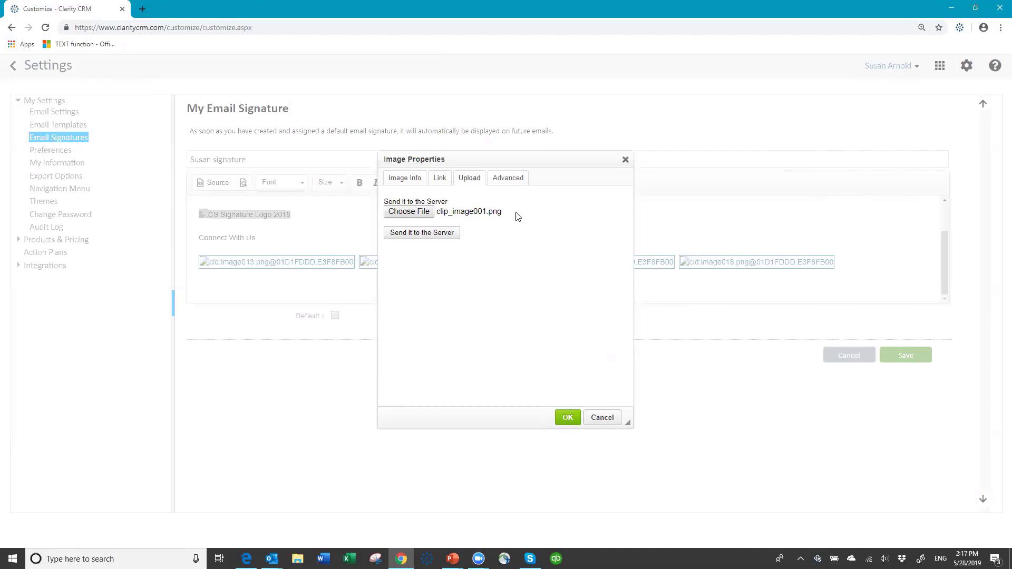
pyautogui.click(416, 234)
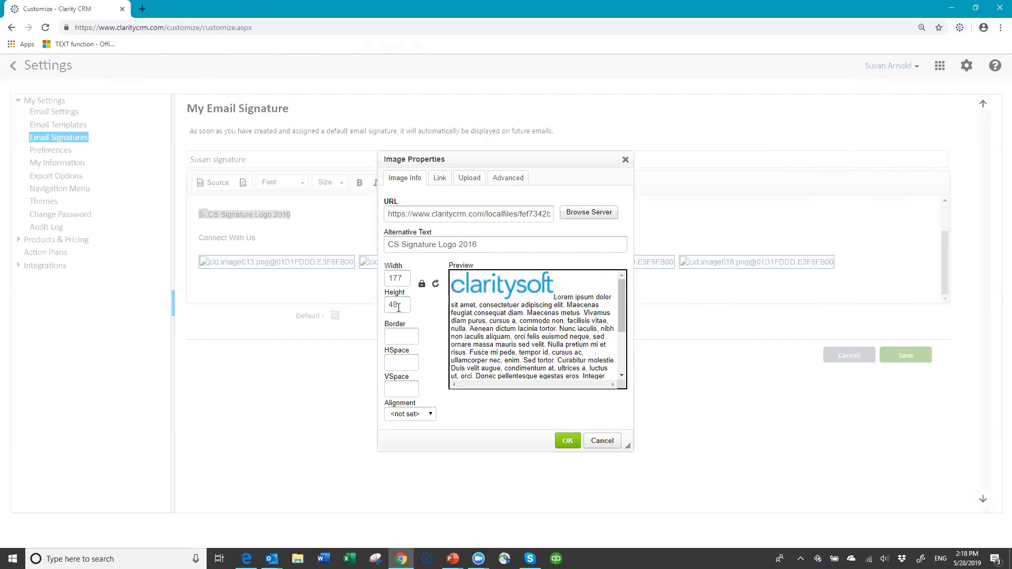
# Set the logo image's width to 180 with the aspect ratio locked and apply the image properties.
pyautogui.doubleClick(386, 279)
pyautogui.write('180')
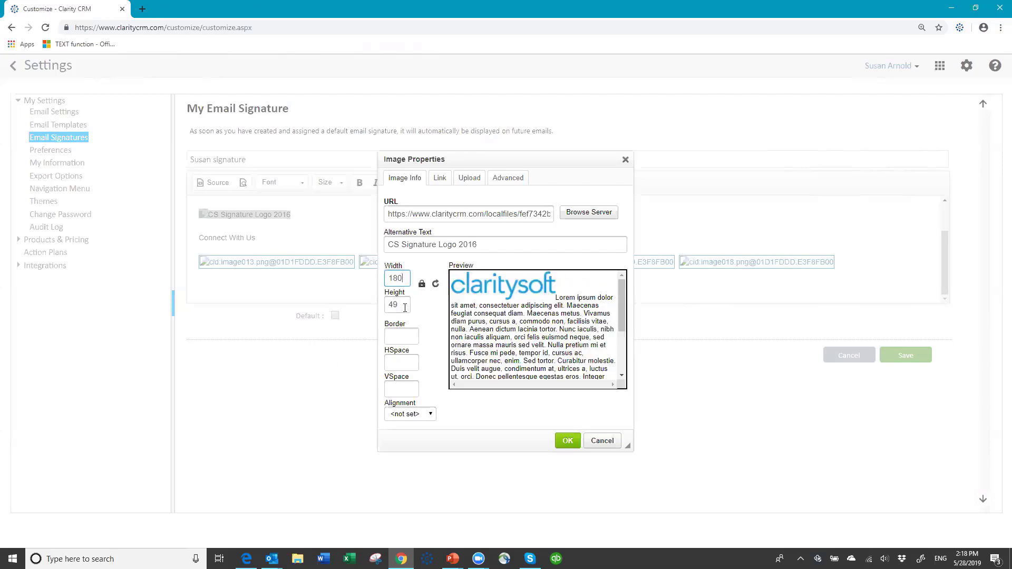
pyautogui.click(421, 286)
pyautogui.click(421, 288)
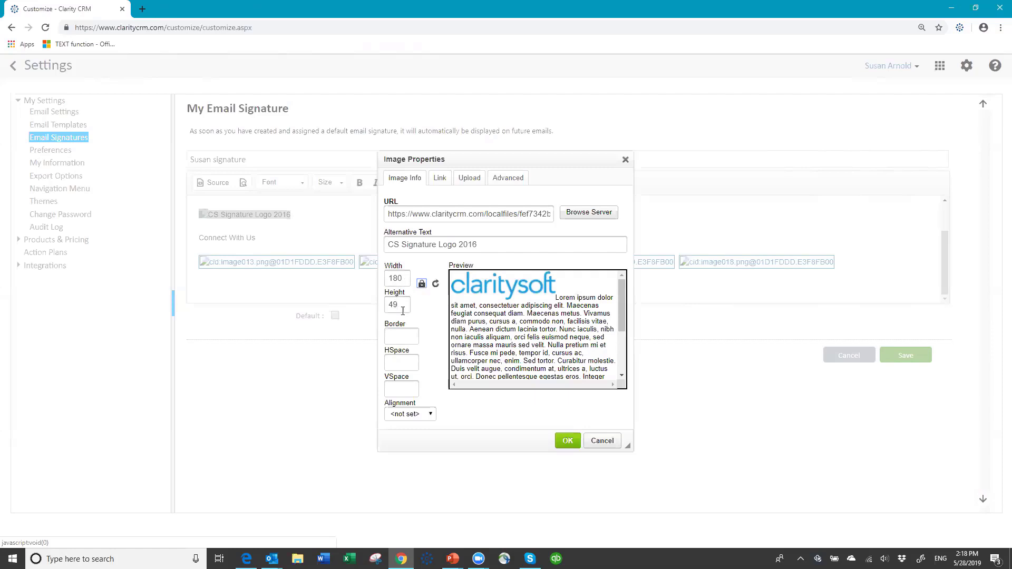
pyautogui.click(568, 442)
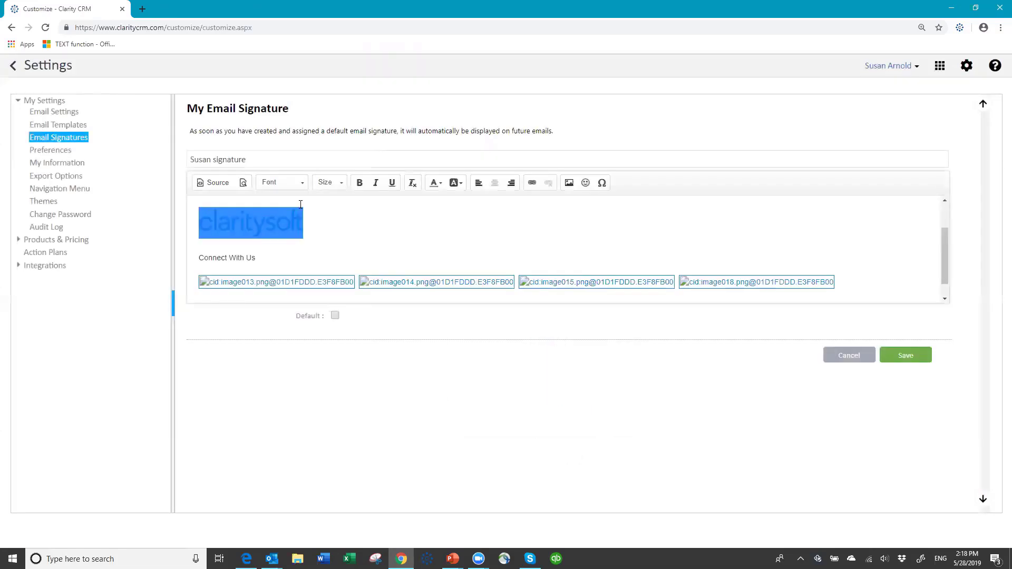
pyautogui.click(279, 256)
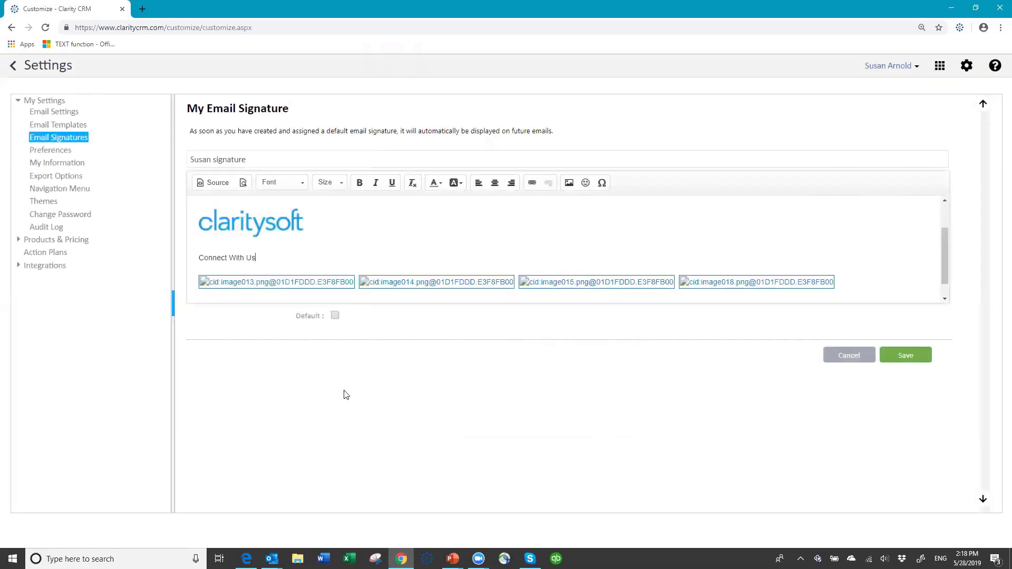
# Replace the first broken social icon under Connect With Us by uploading clip_image002.png to the server through its image properties.
pyautogui.rightClick(264, 282)
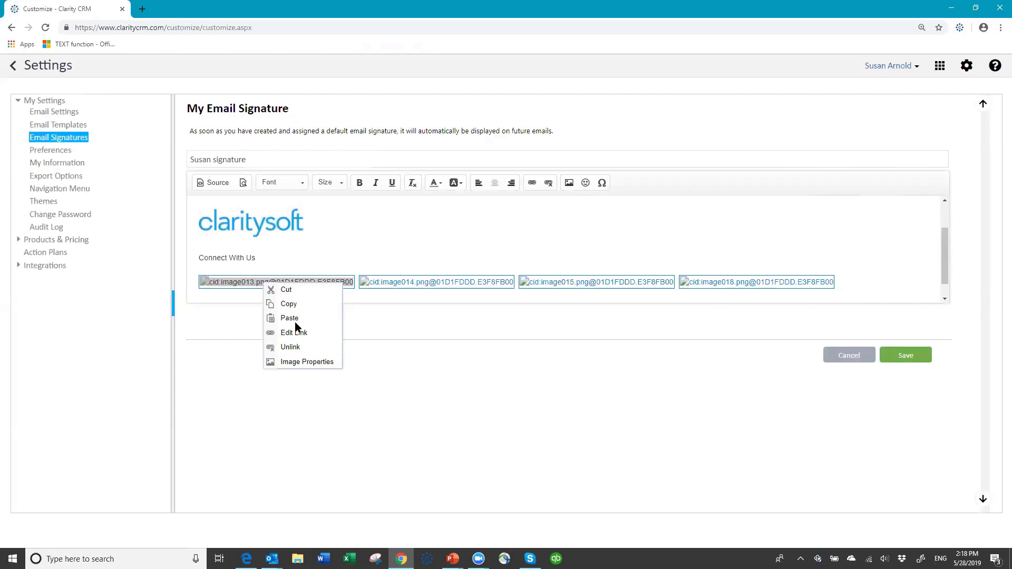
pyautogui.click(311, 363)
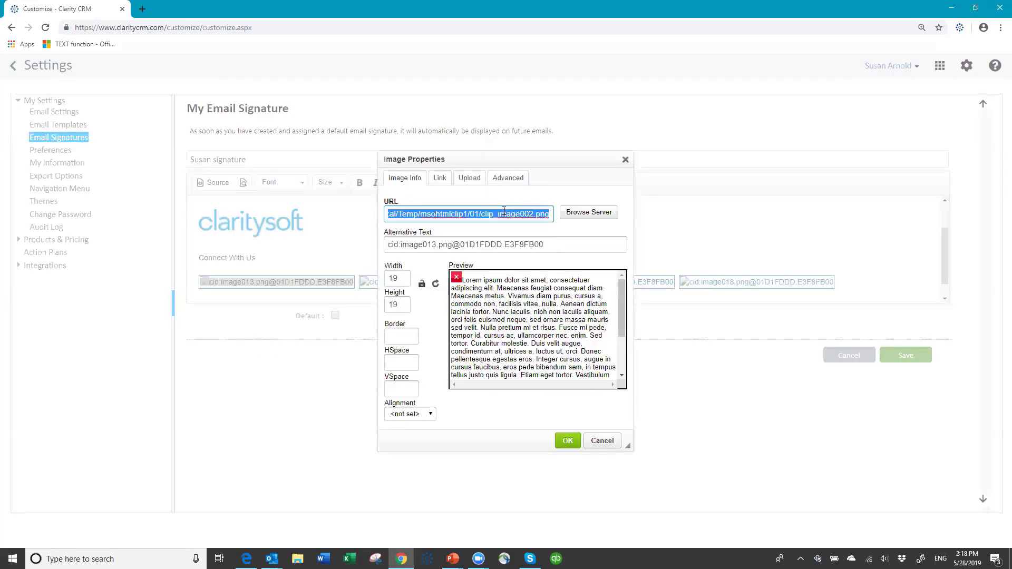
pyautogui.click(470, 179)
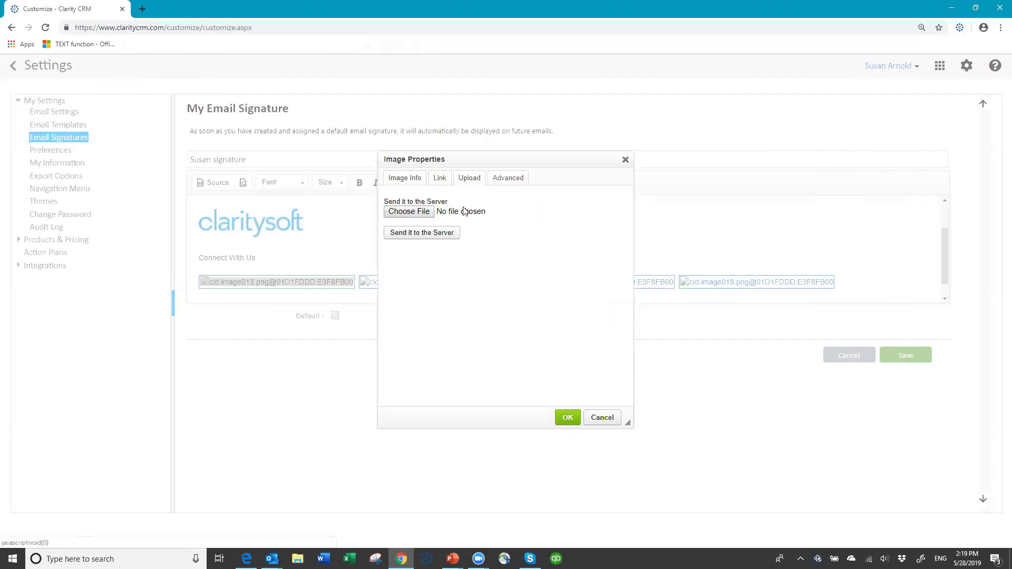
pyautogui.click(419, 212)
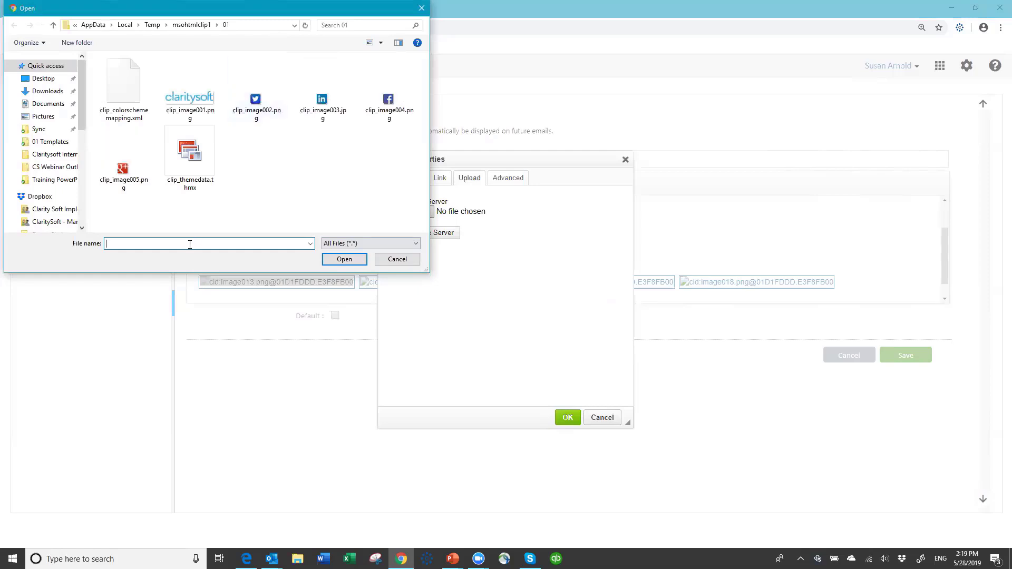
pyautogui.write('C:/Users/Susan/AppData/Local/Temp/msohtmlclip1/01/clip_image002.png')
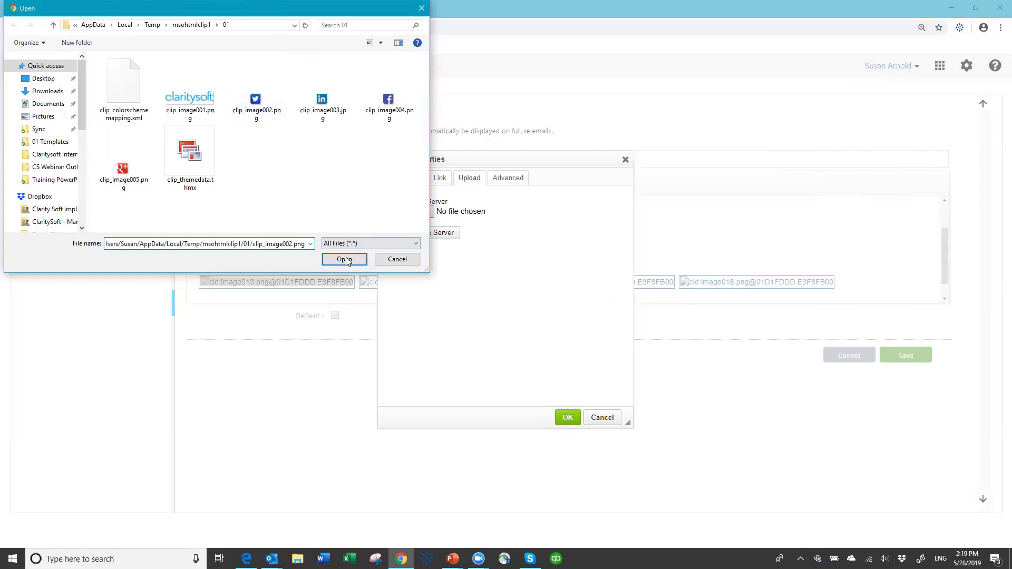
pyautogui.click(345, 259)
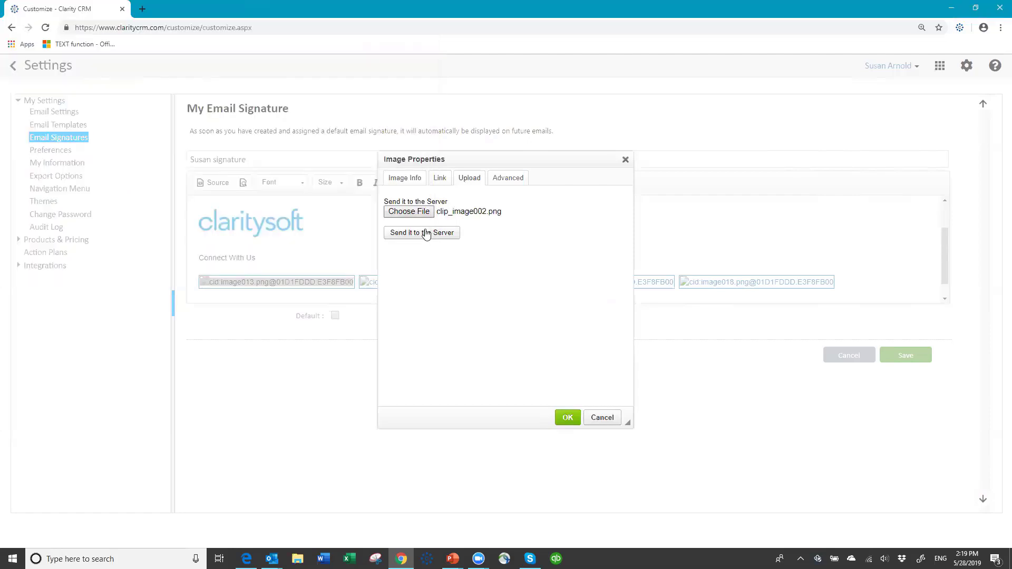
pyautogui.click(425, 236)
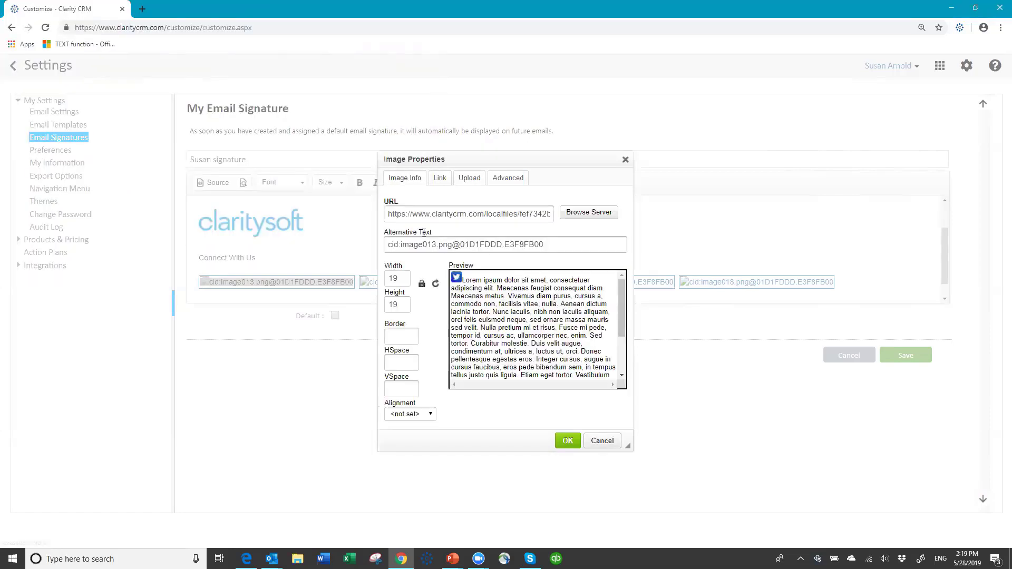
pyautogui.click(568, 443)
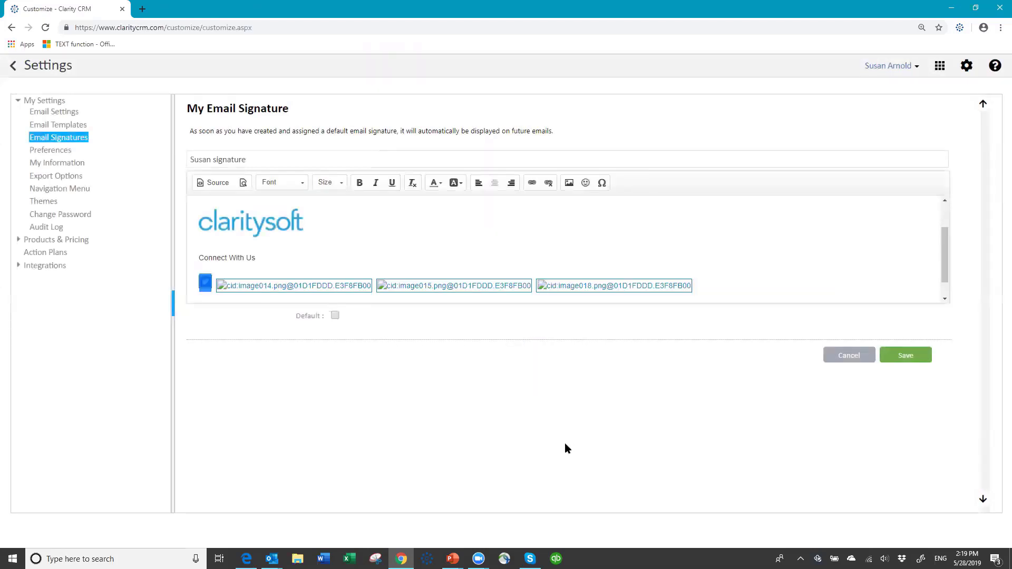
# Delete the three remaining broken image placeholders beside the Twitter icon in the signature.
pyautogui.click(283, 258)
pyautogui.click(285, 289)
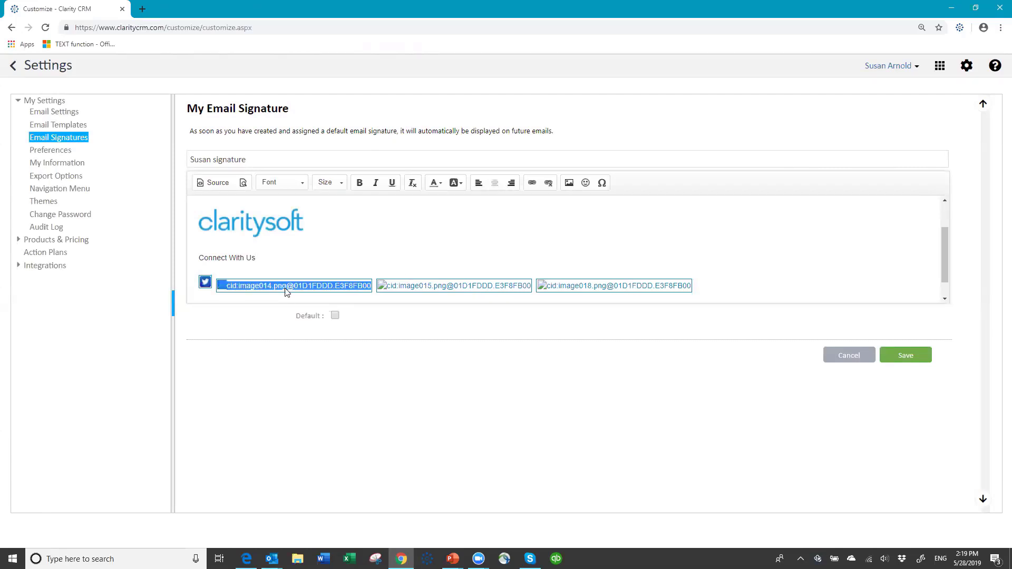
pyautogui.press('Delete')
pyautogui.click(287, 289)
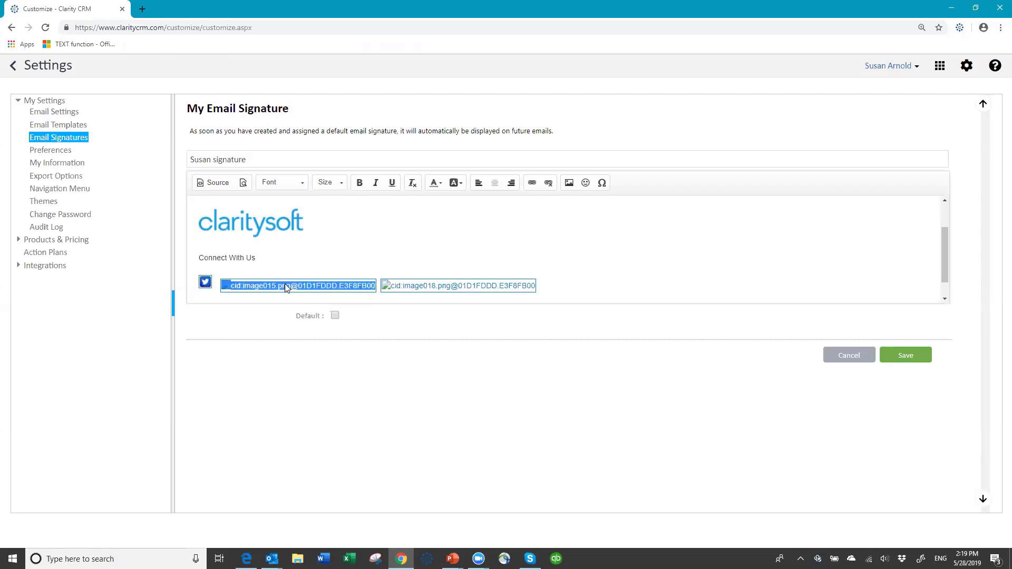
pyautogui.press('Delete')
pyautogui.click(301, 289)
pyautogui.press('Delete')
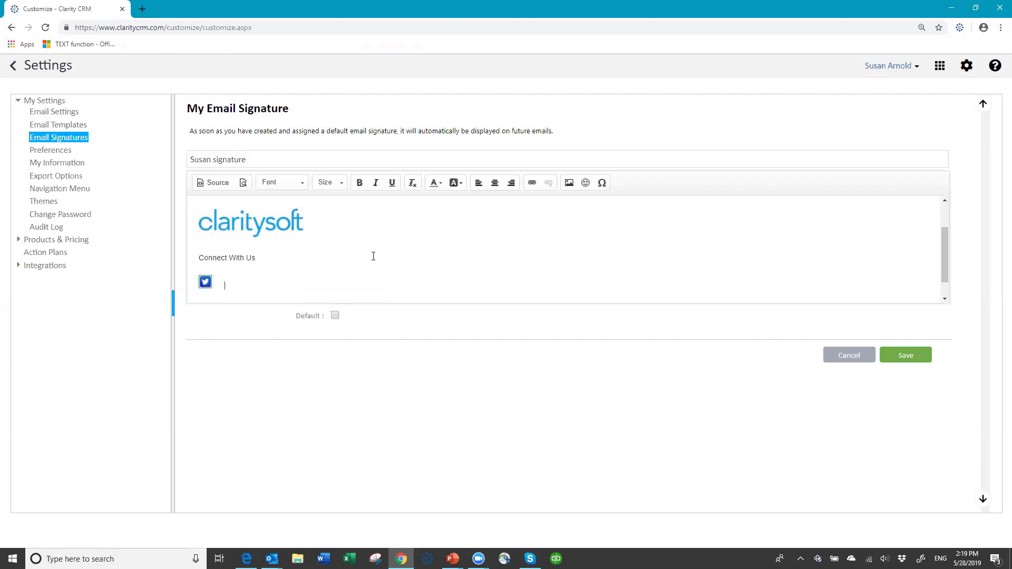
# Format the name, job title and phone lines of the signature in Arial, size 11.
pyautogui.scroll(2, 441, 248)
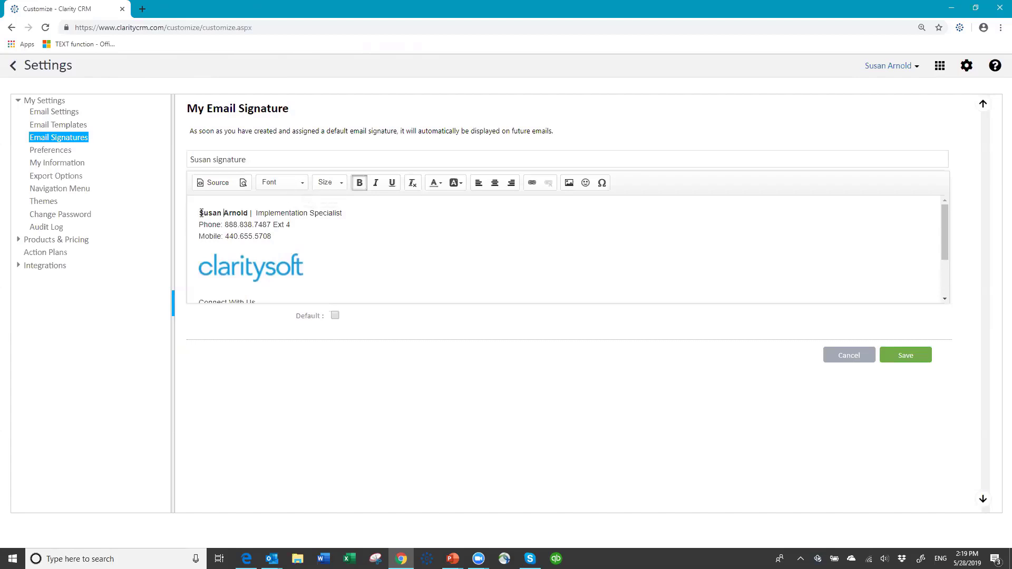
pyautogui.moveTo(200, 214); pyautogui.dragTo(297, 239)
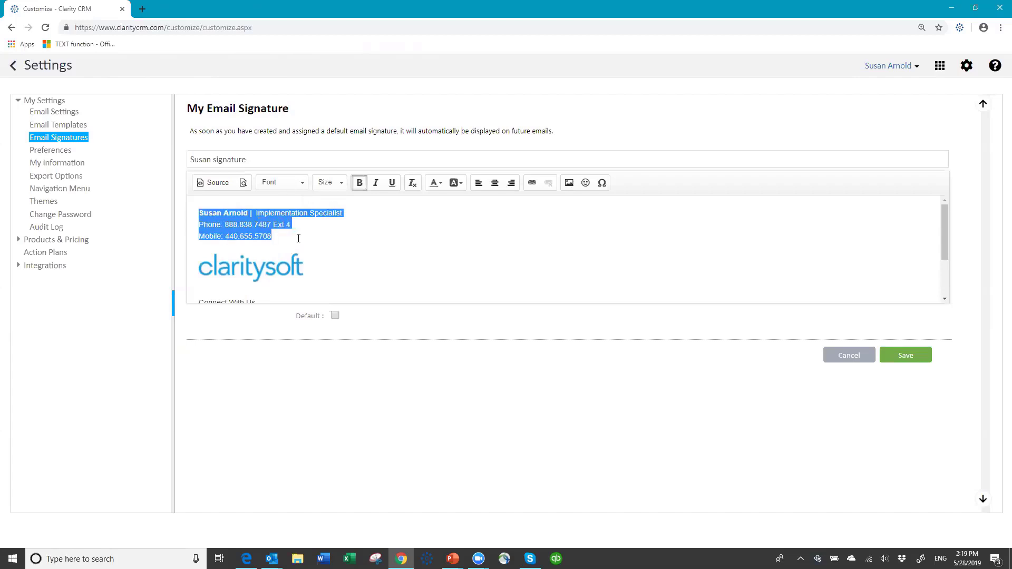
pyautogui.click(303, 189)
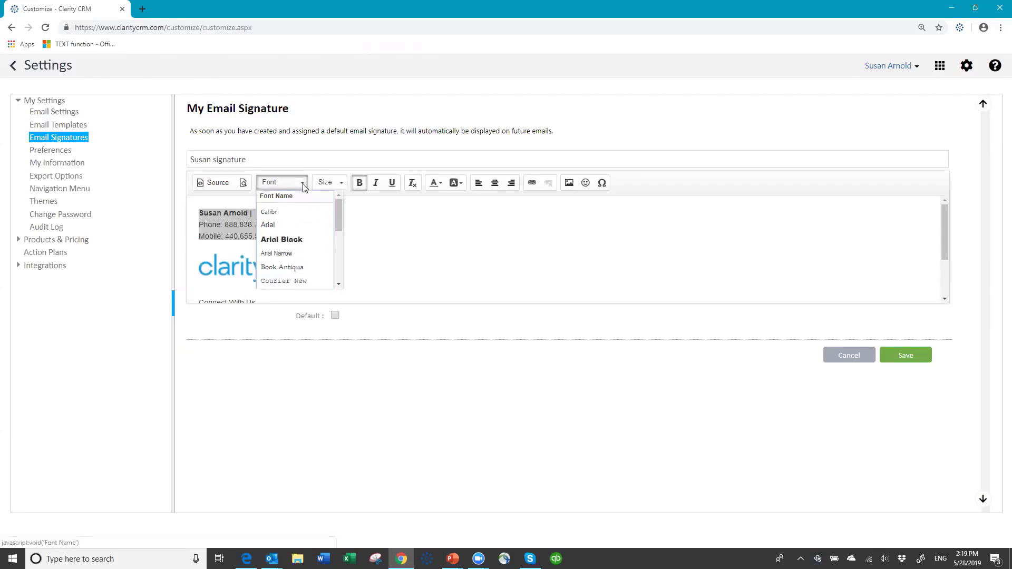
pyautogui.click(303, 225)
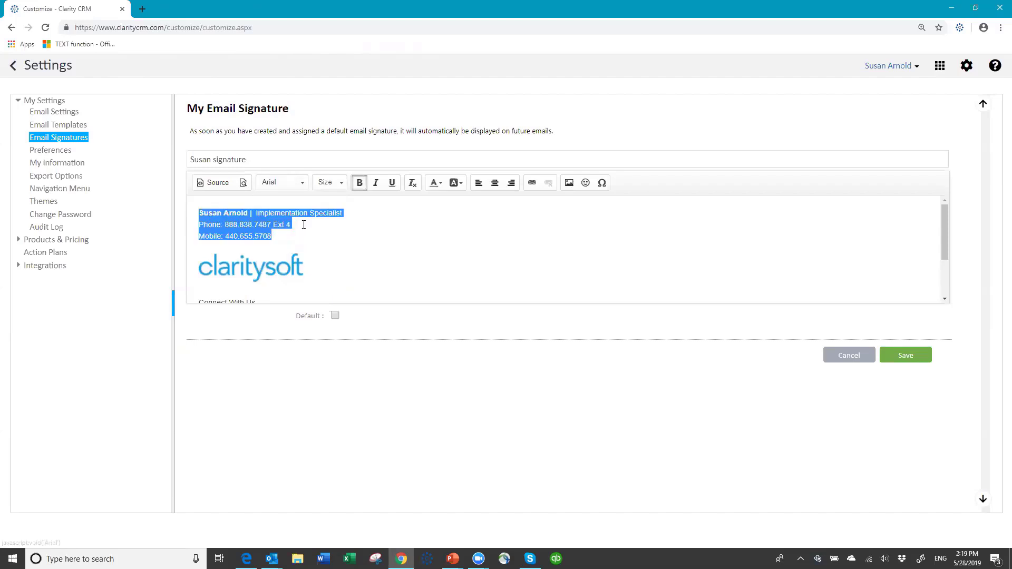
pyautogui.click(341, 185)
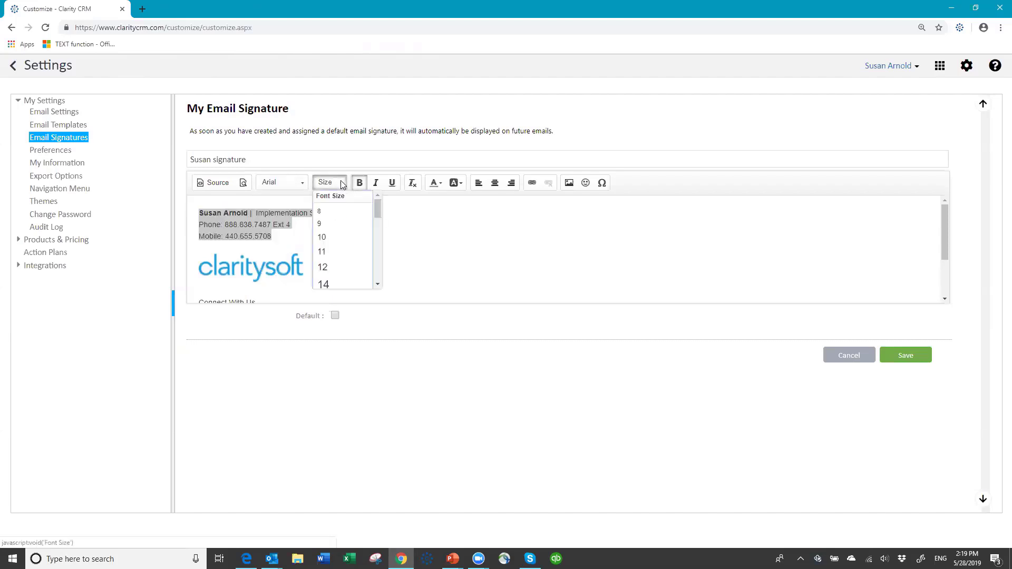
pyautogui.click(338, 252)
pyautogui.click(372, 244)
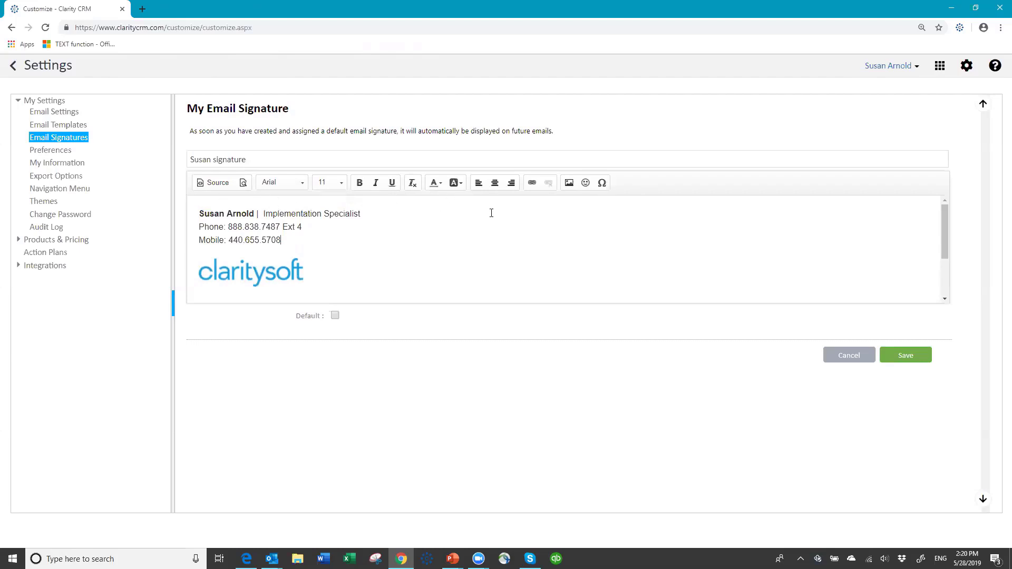
# Review the finished signature, mark it as the default and save it.
pyautogui.scroll(-3, 475, 238)
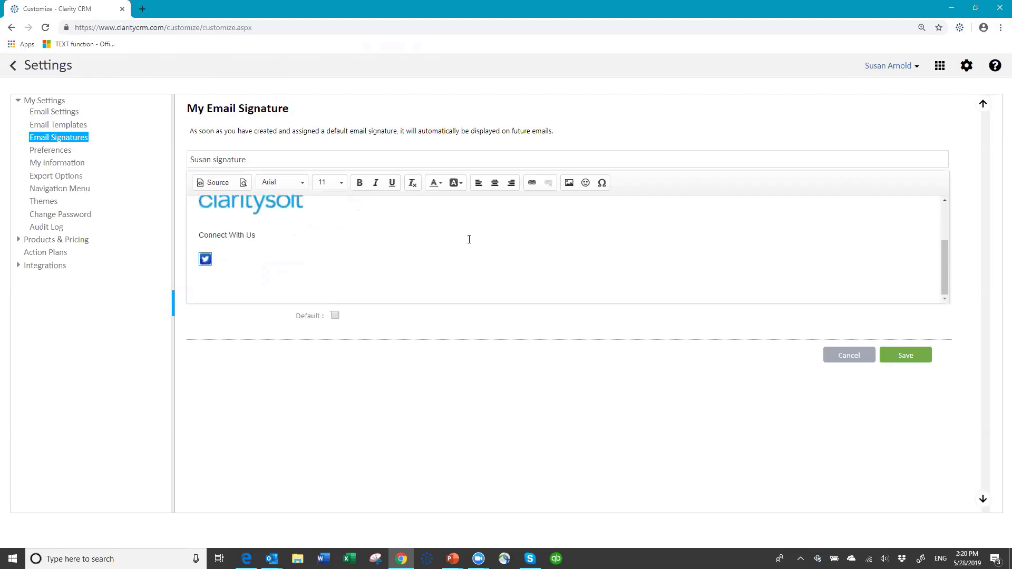
pyautogui.scroll(3, 472, 237)
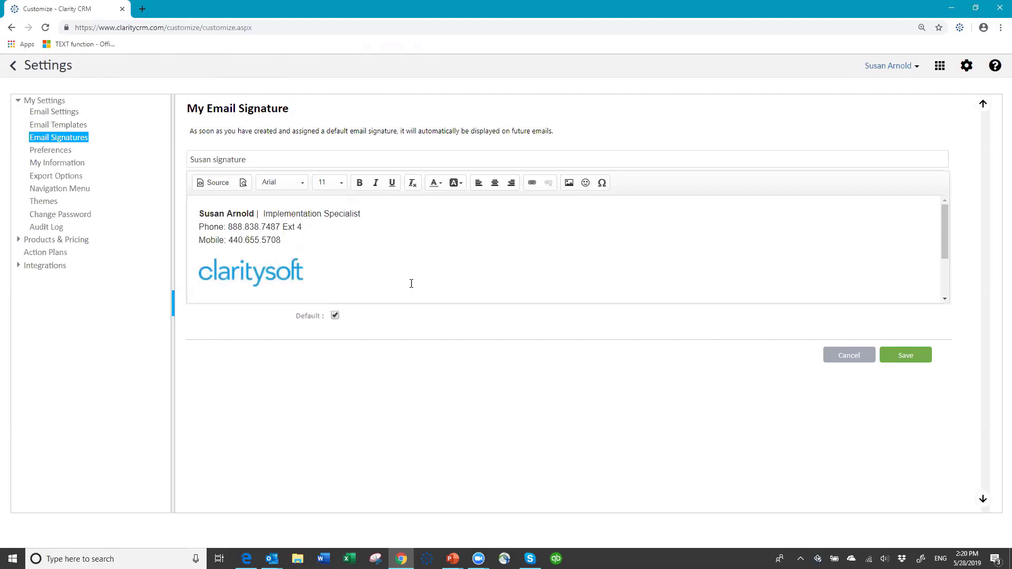
pyautogui.click(905, 356)
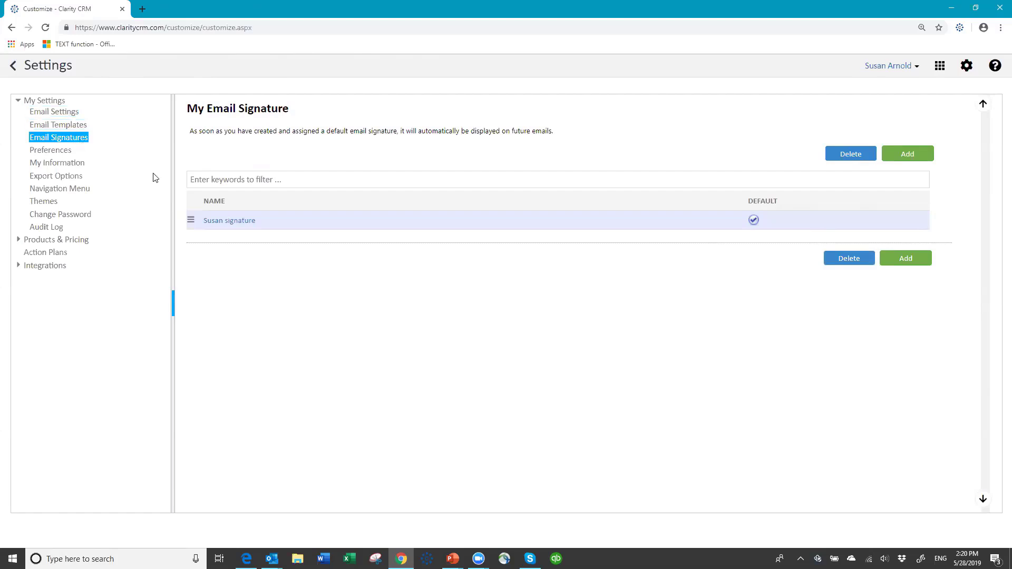
# Log out of the CRM and sign back in with the user name, account password and database name csdemo4.
pyautogui.click(916, 69)
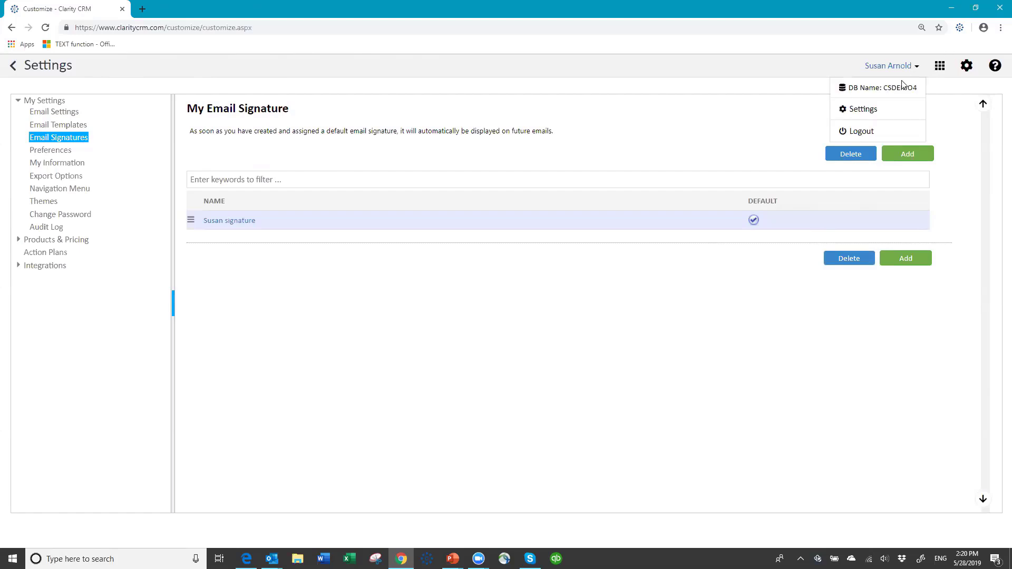
pyautogui.click(875, 132)
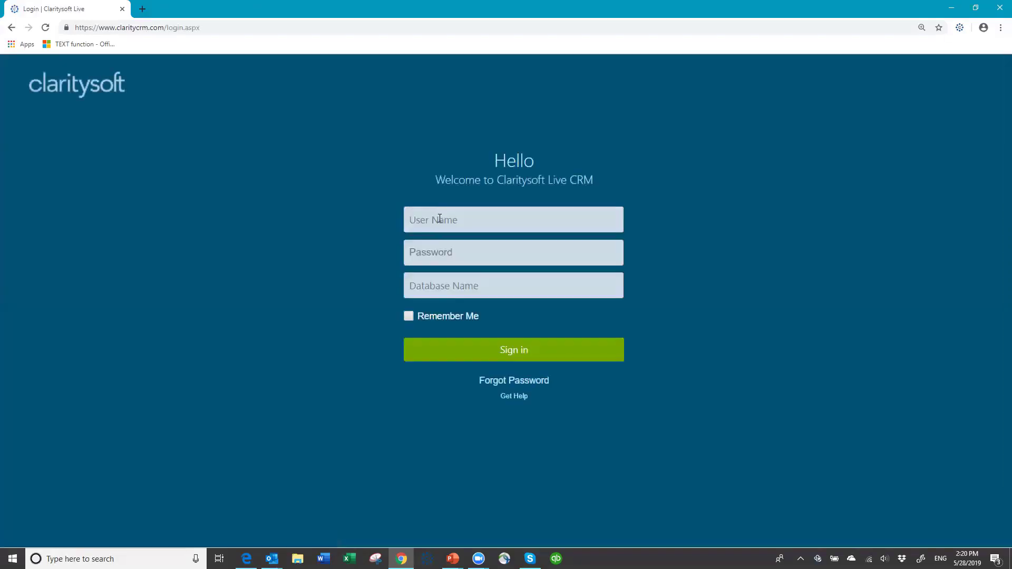
pyautogui.click(441, 216)
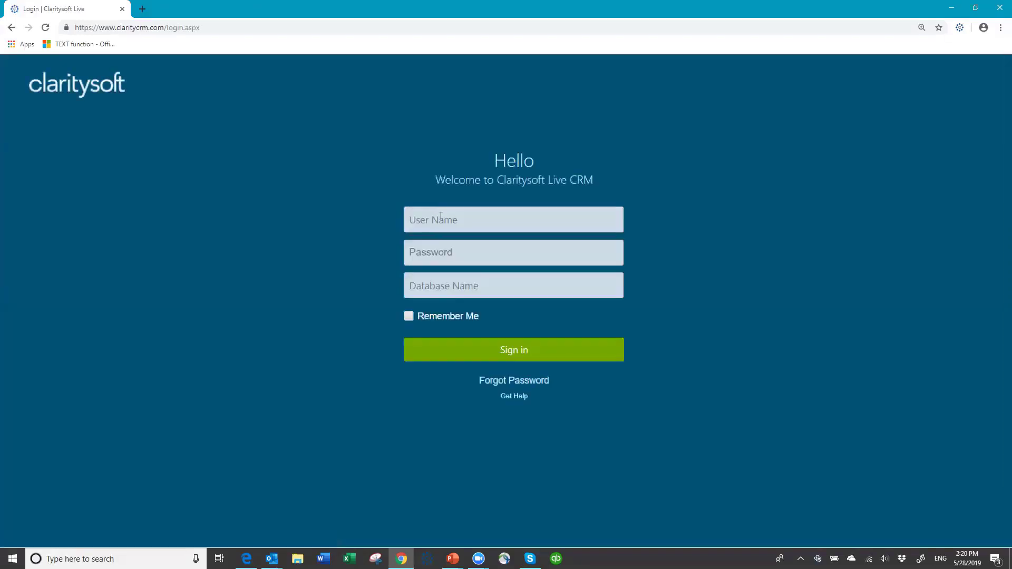
pyautogui.write('susan')
pyautogui.write('•••••••')
pyautogui.write('csdem')
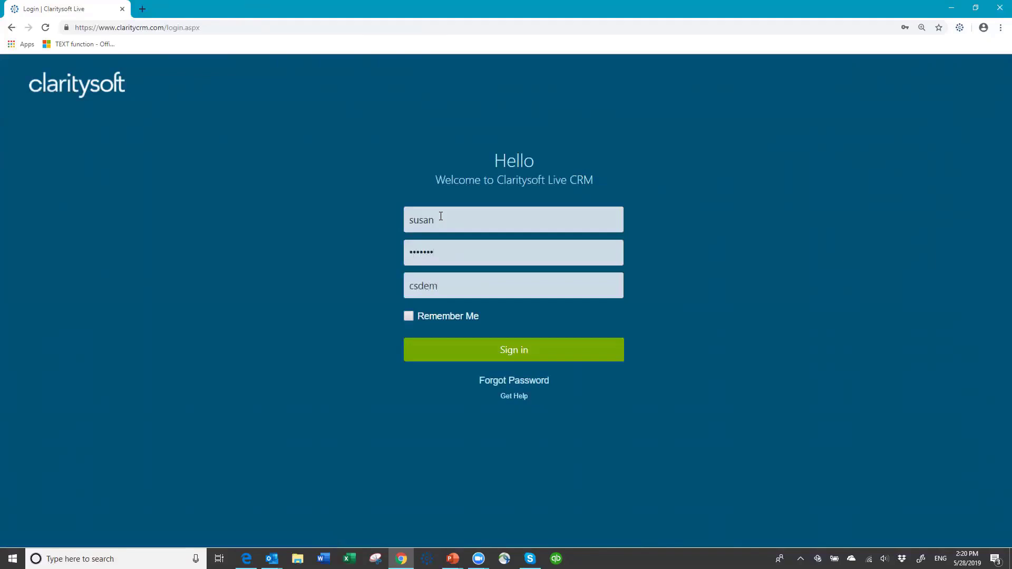
pyautogui.write('o4')
pyautogui.press('Return')
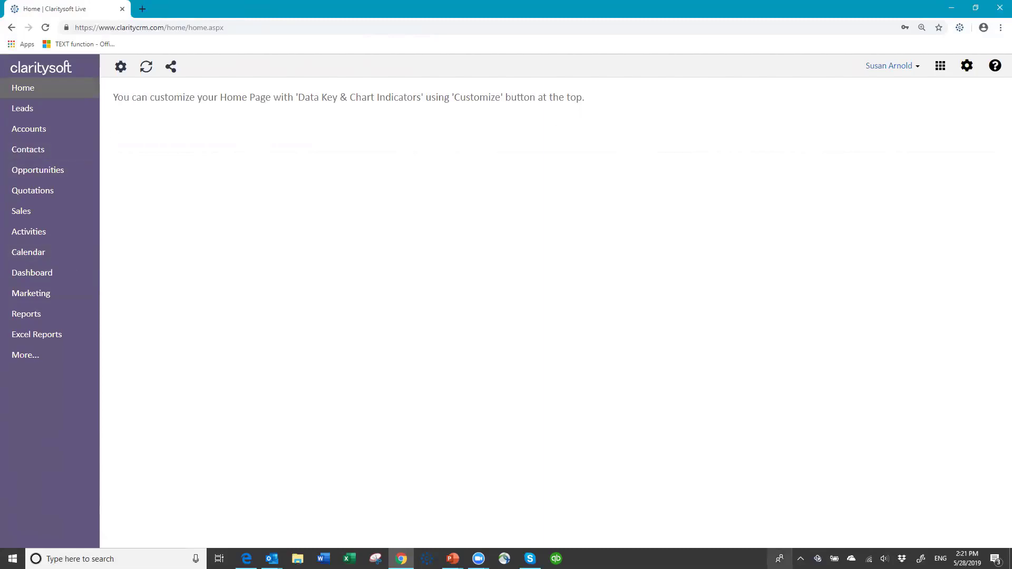
# Start an email to the first AALTO Scenic Tours contact to check the default signature, add a Hello greeting, and discard the email.
pyautogui.click(36, 150)
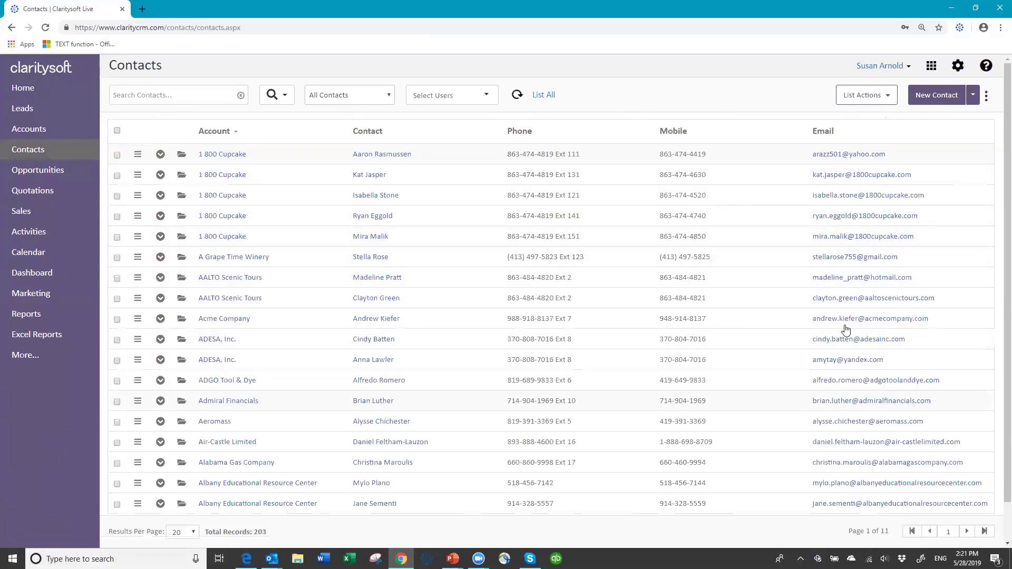
pyautogui.click(832, 278)
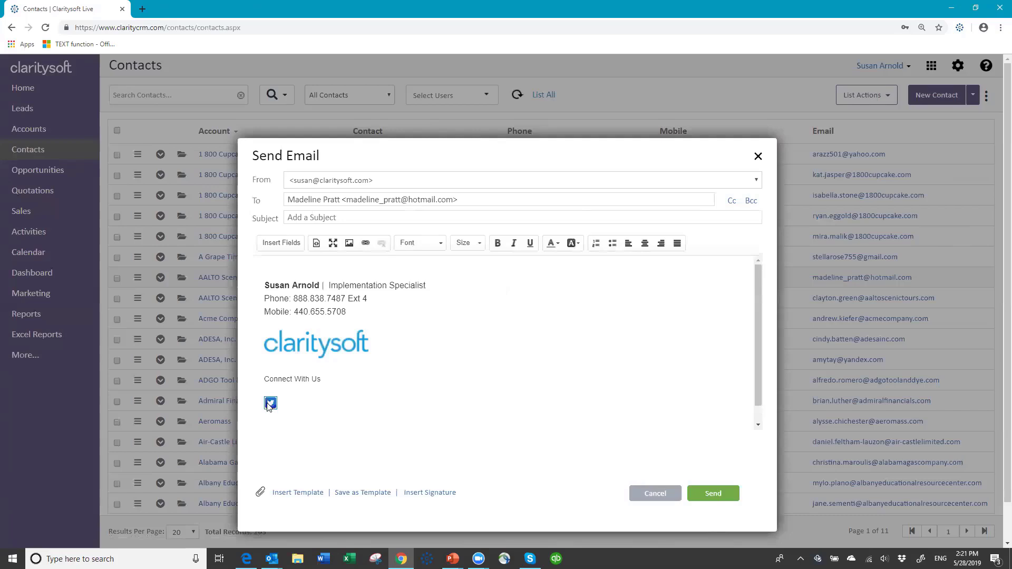
pyautogui.click(276, 263)
pyautogui.write('Hello Madeline,')
pyautogui.press('Return')
pyautogui.press('Return')
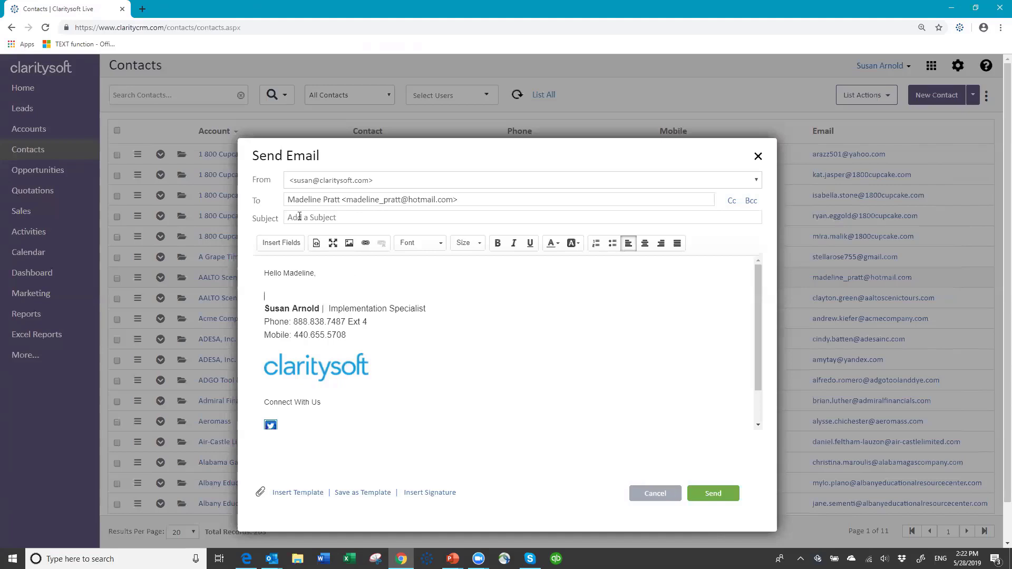
pyautogui.click(659, 499)
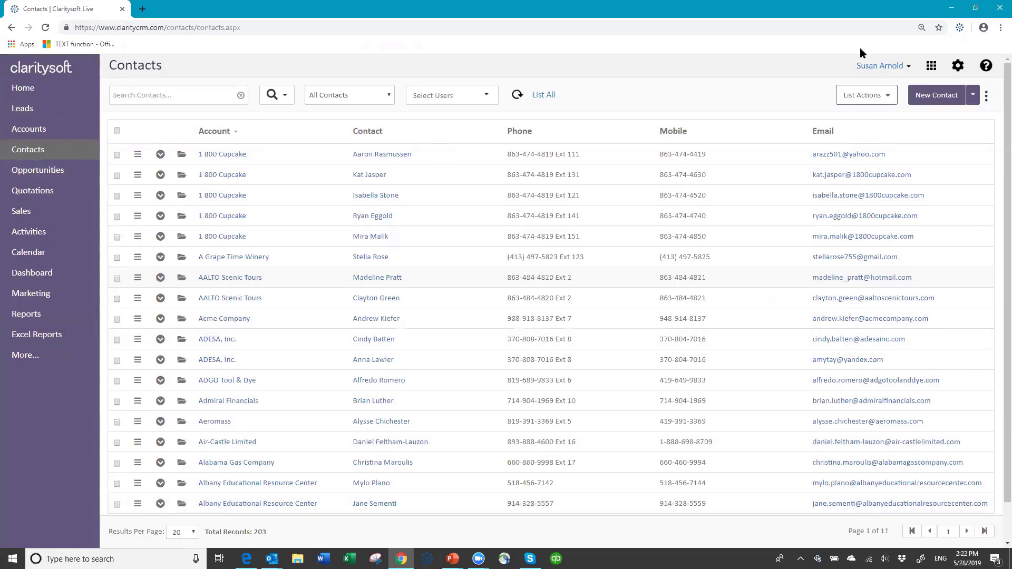
# Add a personal email template named Welcome New Customer with the subject Welcome to Claritysoft in the Default category.
pyautogui.click(958, 67)
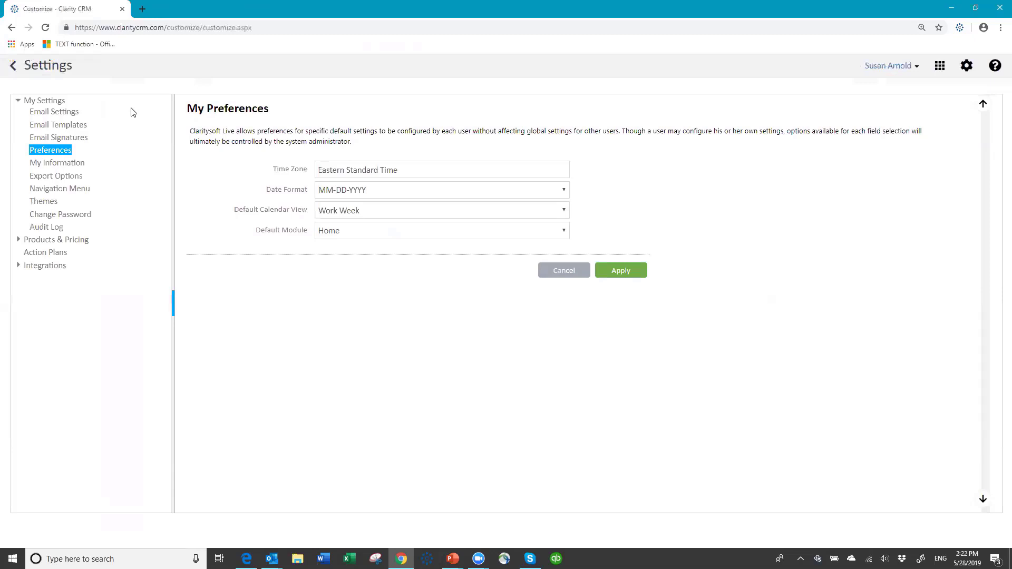
pyautogui.click(70, 125)
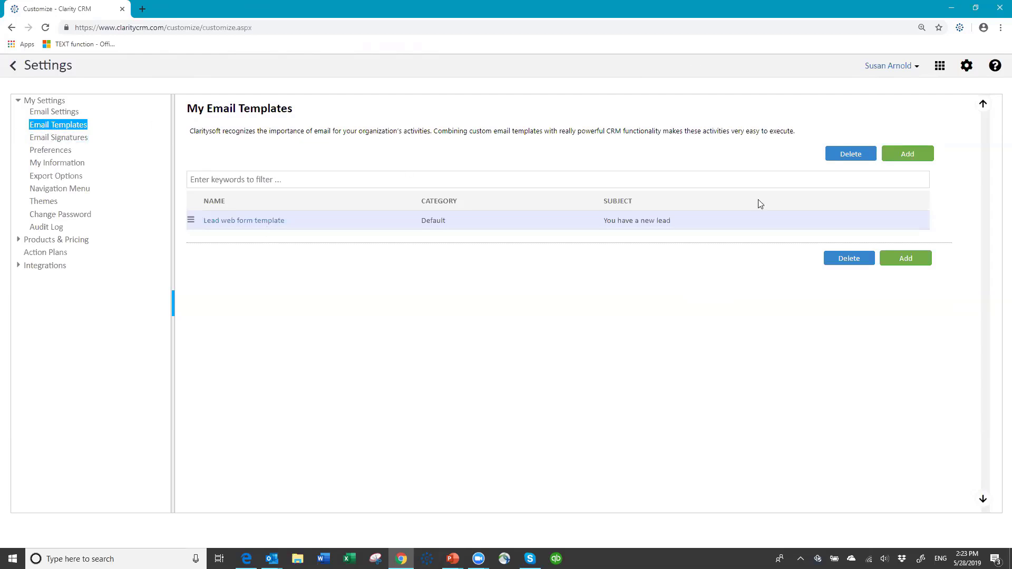
pyautogui.click(903, 154)
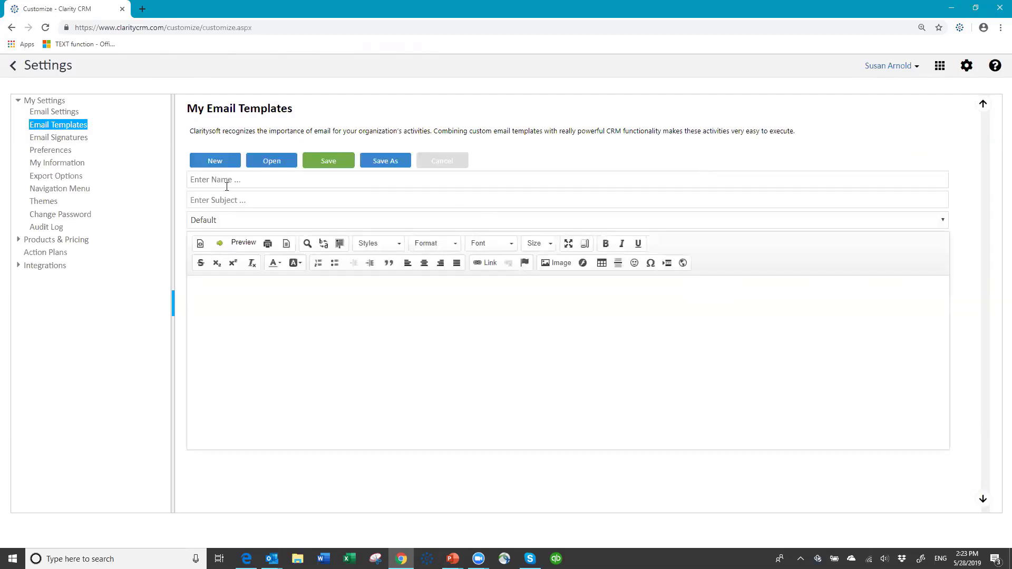
pyautogui.click(246, 180)
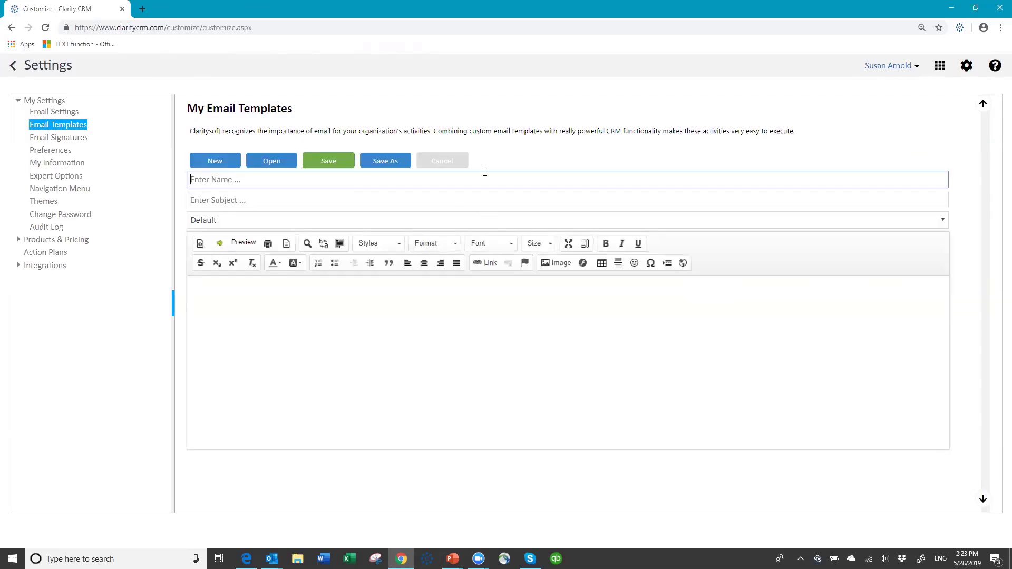
pyautogui.write('Welcome New Customer')
pyautogui.click(261, 200)
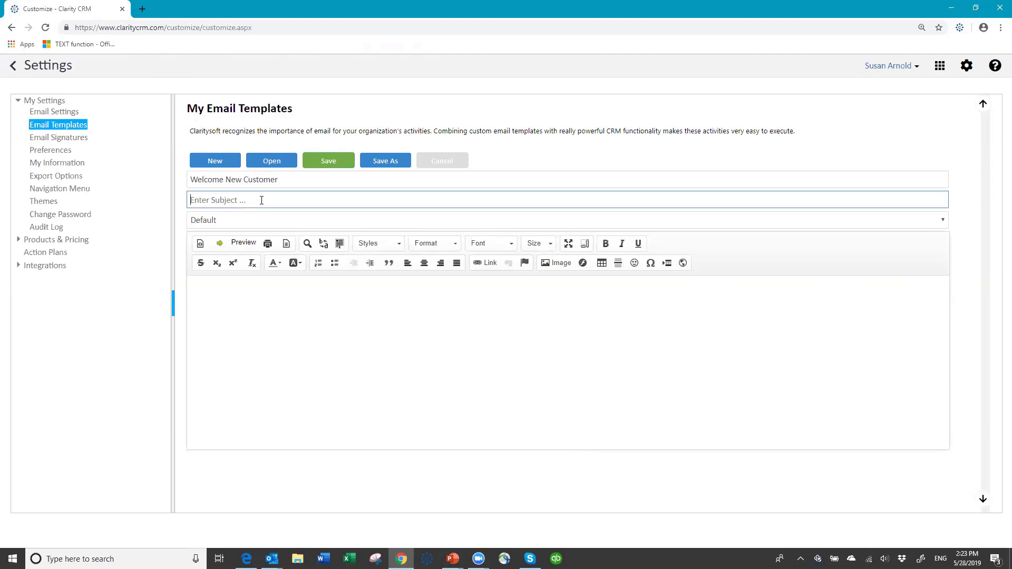
pyautogui.write('Welcome to Claritysoft')
pyautogui.click(943, 221)
pyautogui.click(944, 223)
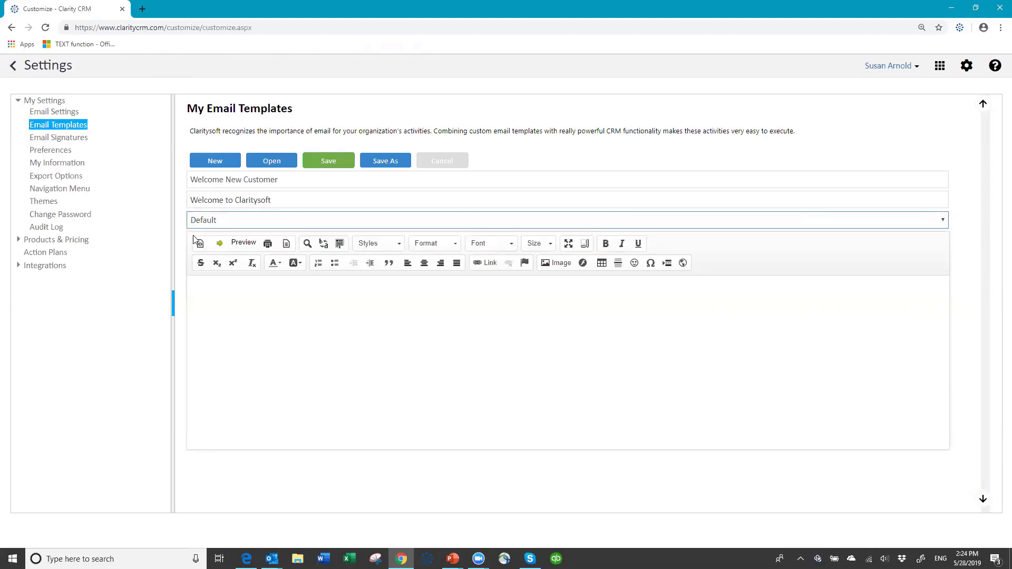
# Write the template body with a Hello greeting, the First Name system field and "We would like to welcome you as a new customer to Claritysoft.".
pyautogui.click(208, 292)
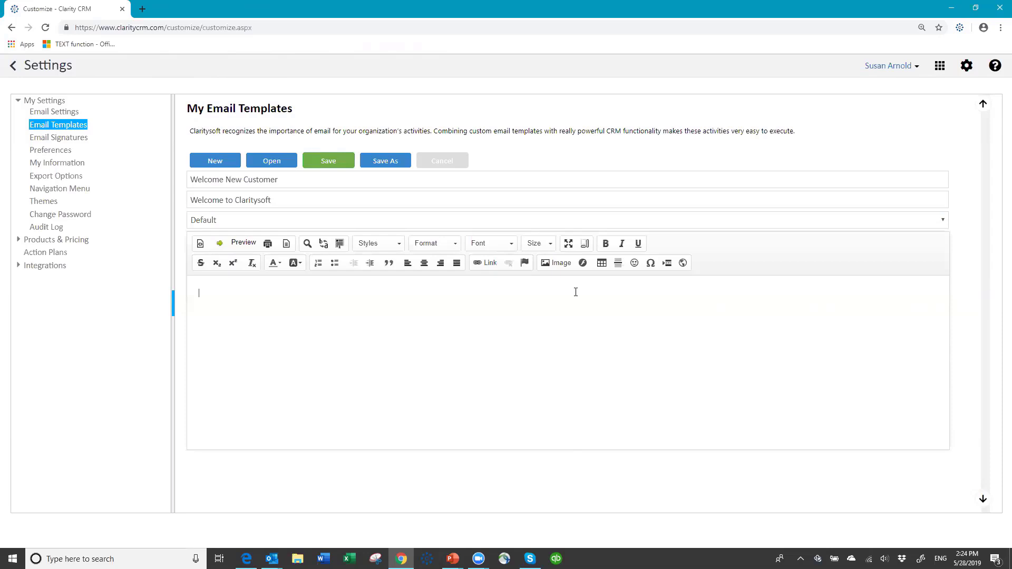
pyautogui.write('Hello,')
pyautogui.click(220, 244)
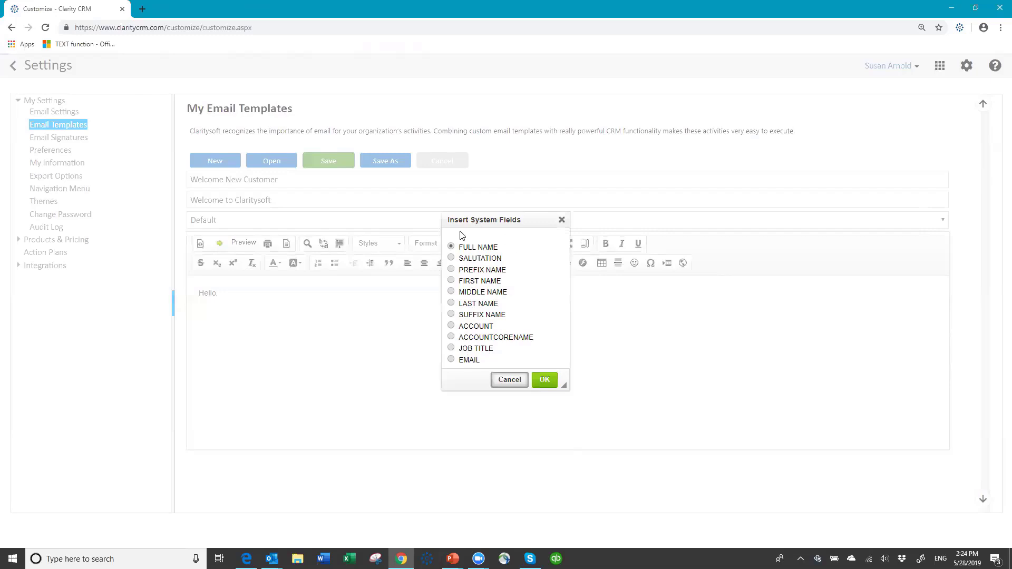
pyautogui.click(451, 281)
pyautogui.click(544, 380)
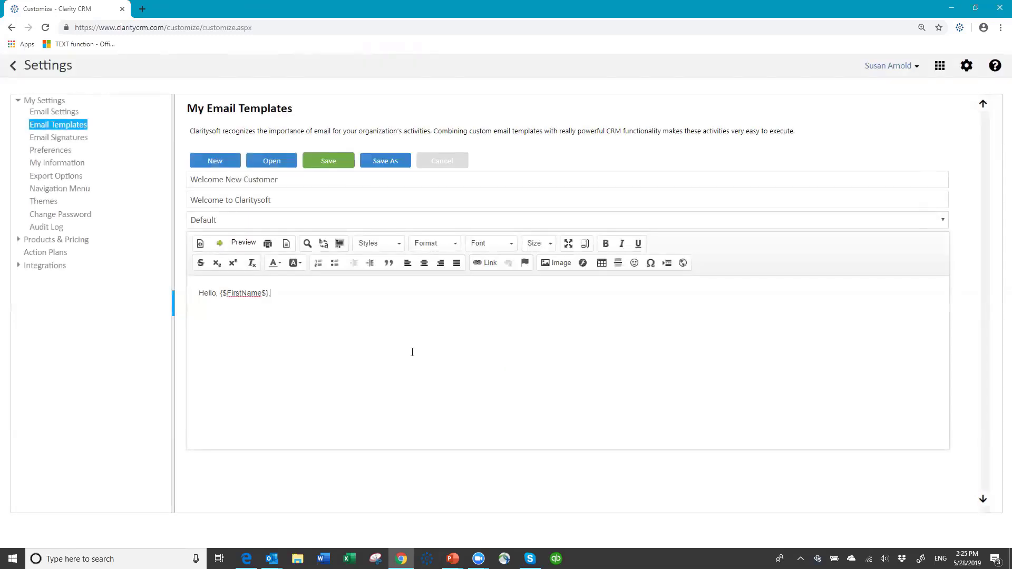
pyautogui.write('We would like to welcome you as a new custom')
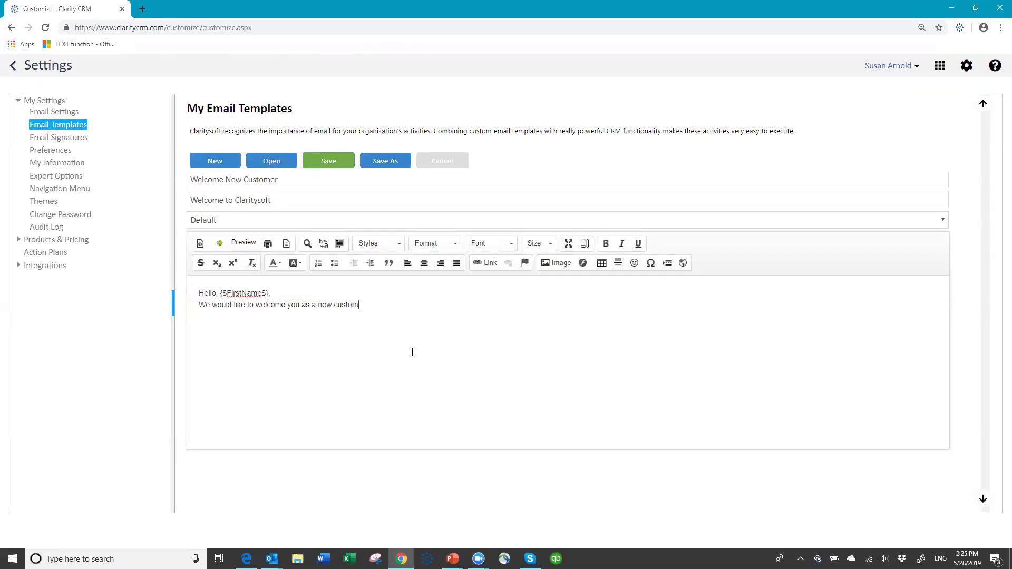
pyautogui.write('er to Claritysoft.')
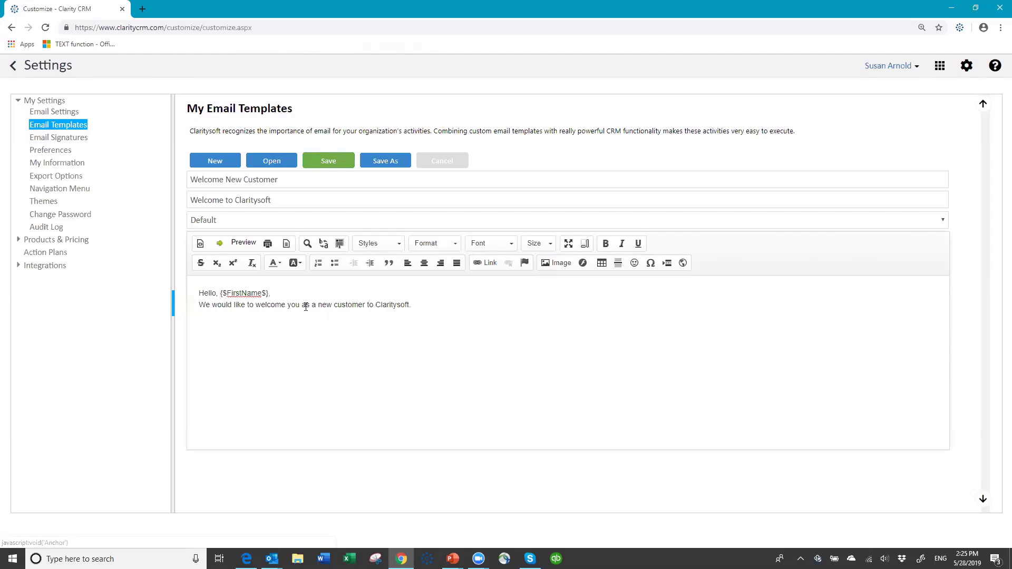
# Format the whole template message in Verdana, size 11, and save the template.
pyautogui.moveTo(198, 294); pyautogui.dragTo(442, 301)
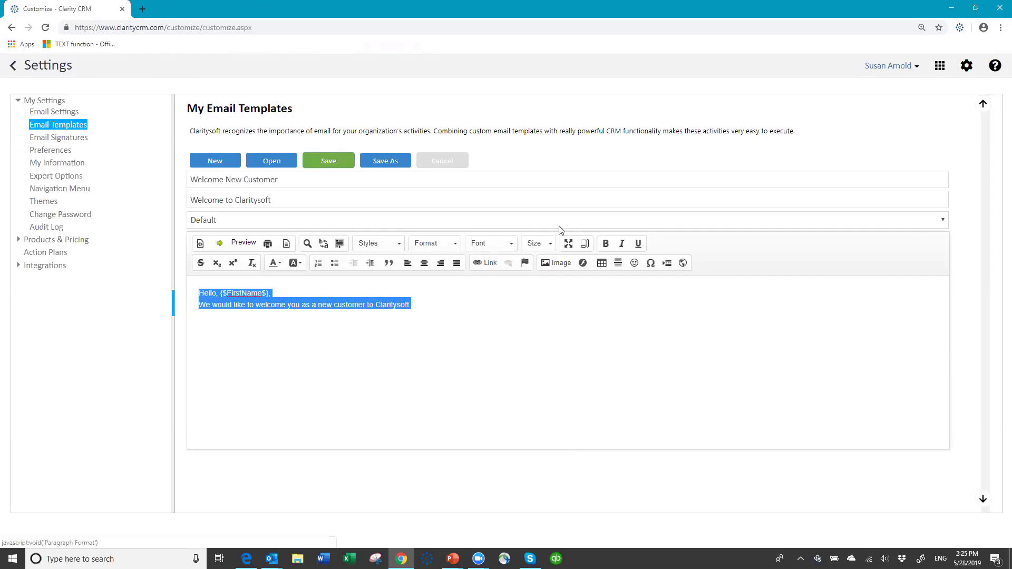
pyautogui.click(511, 244)
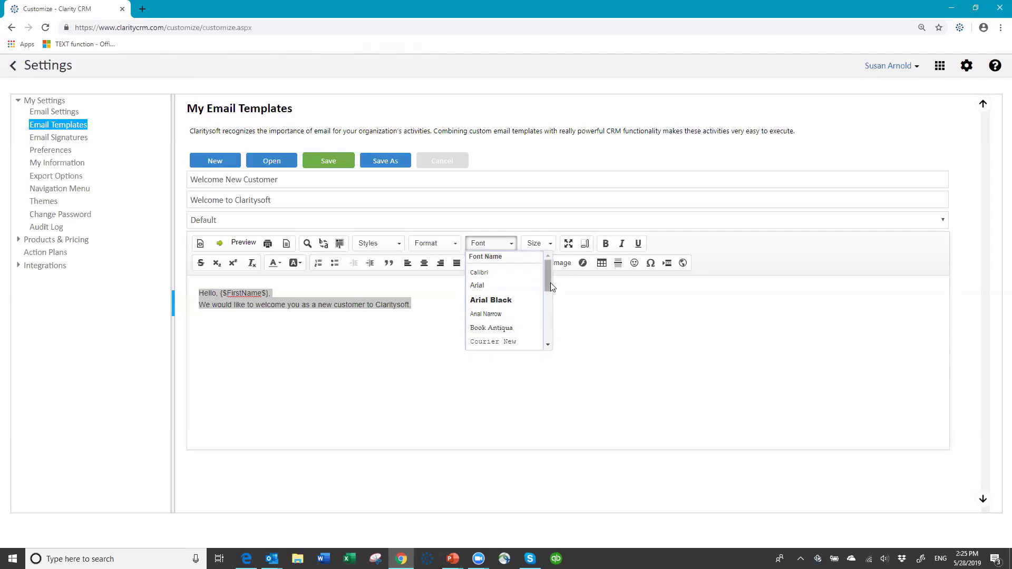
pyautogui.scroll(-3, 546, 301)
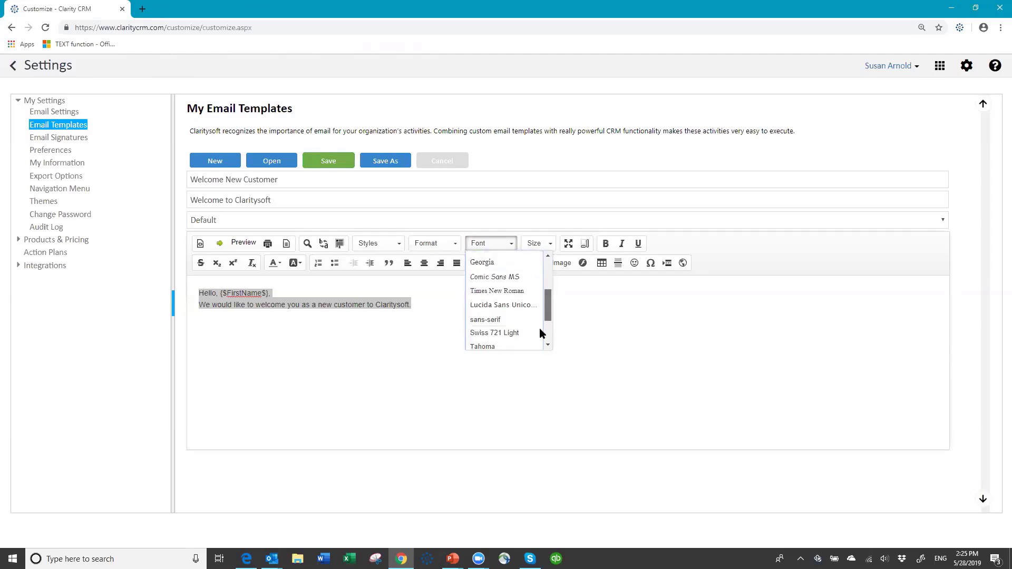
pyautogui.scroll(-2, 539, 332)
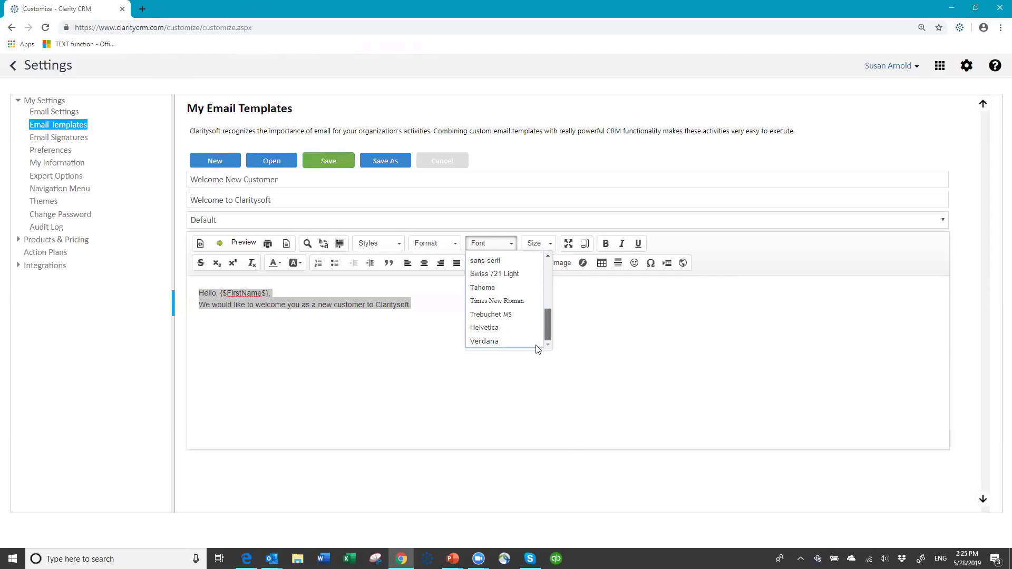
pyautogui.scroll(2, 536, 311)
pyautogui.scroll(-2, 537, 316)
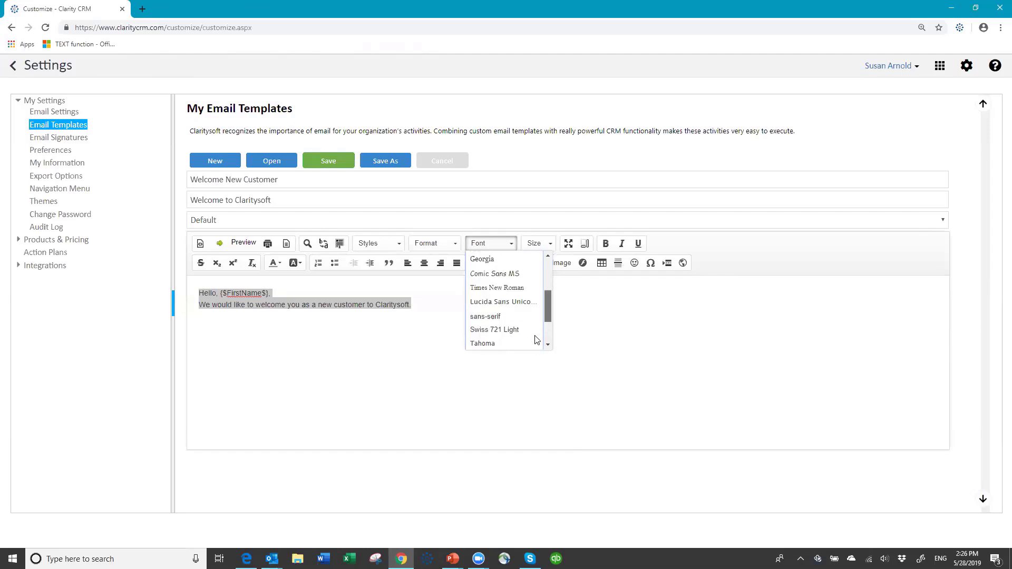
pyautogui.click(484, 341)
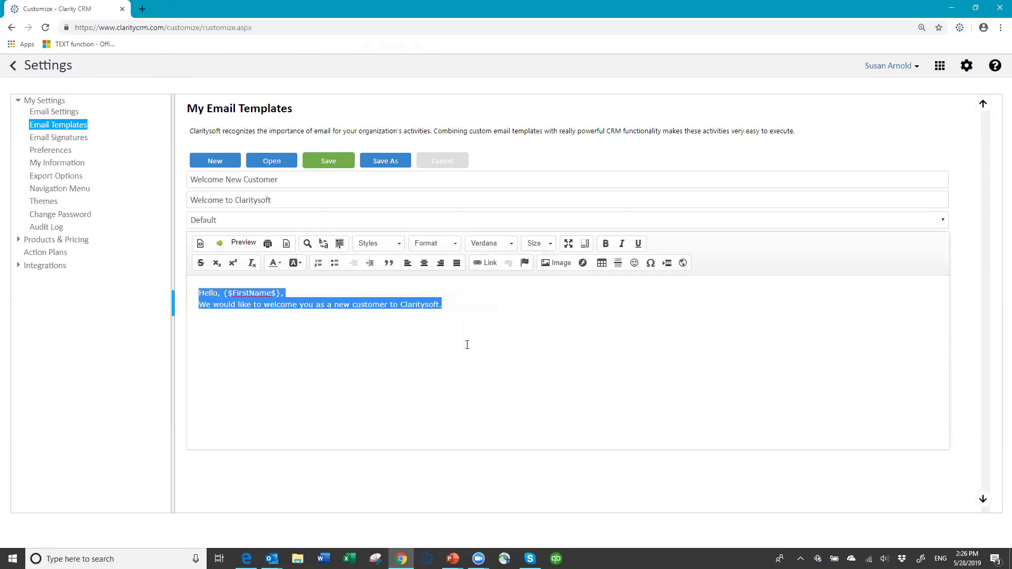
pyautogui.click(548, 246)
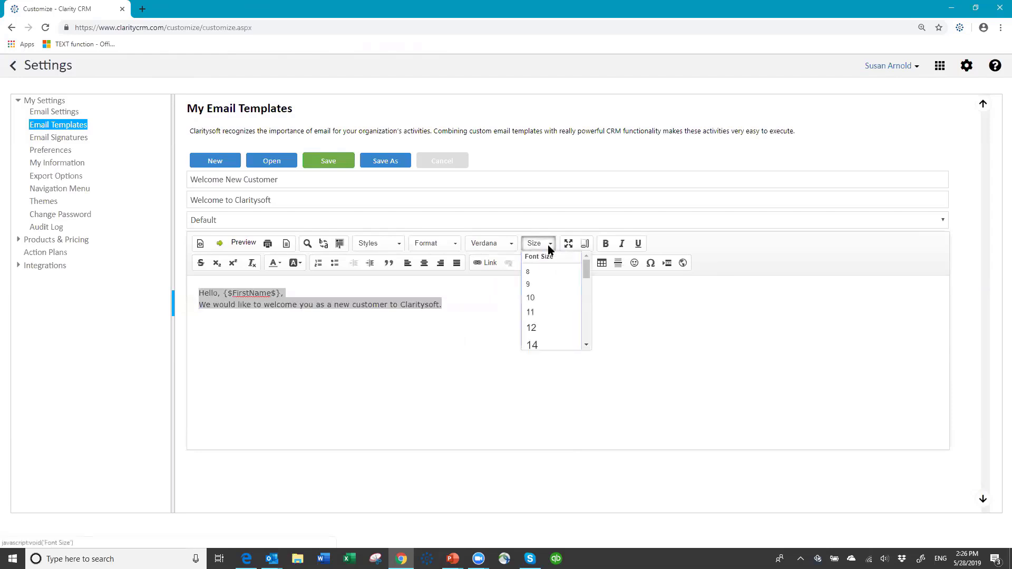
pyautogui.click(556, 312)
pyautogui.click(377, 348)
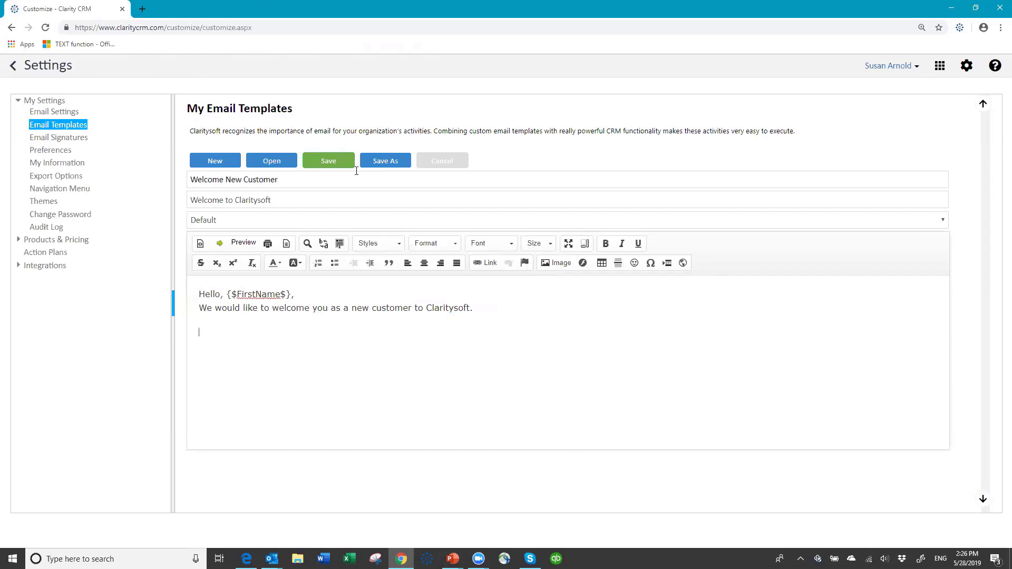
pyautogui.click(329, 161)
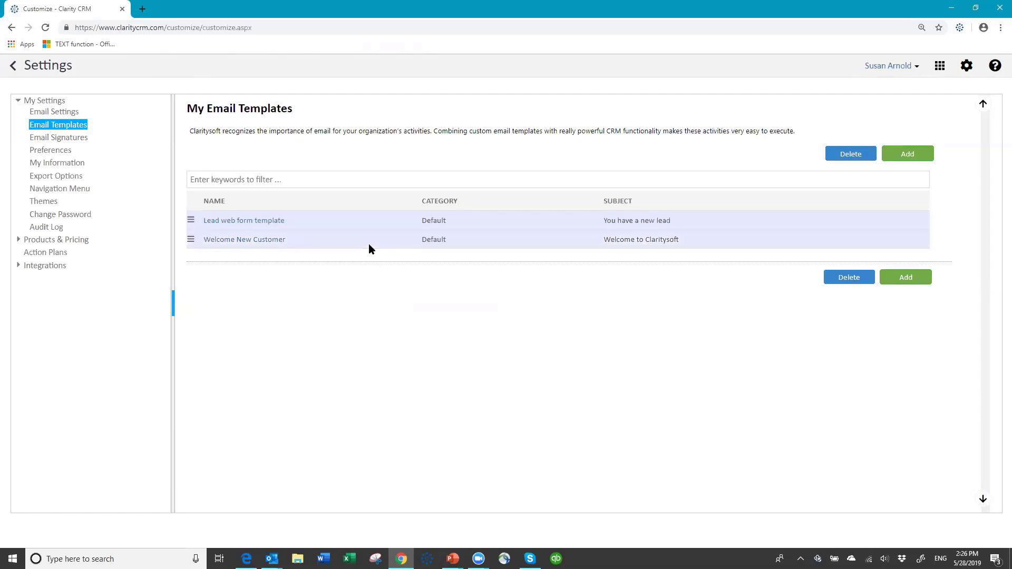
# Share the Welcome New Customer email template with the second and fifth individual users in the user list.
pyautogui.click(190, 240)
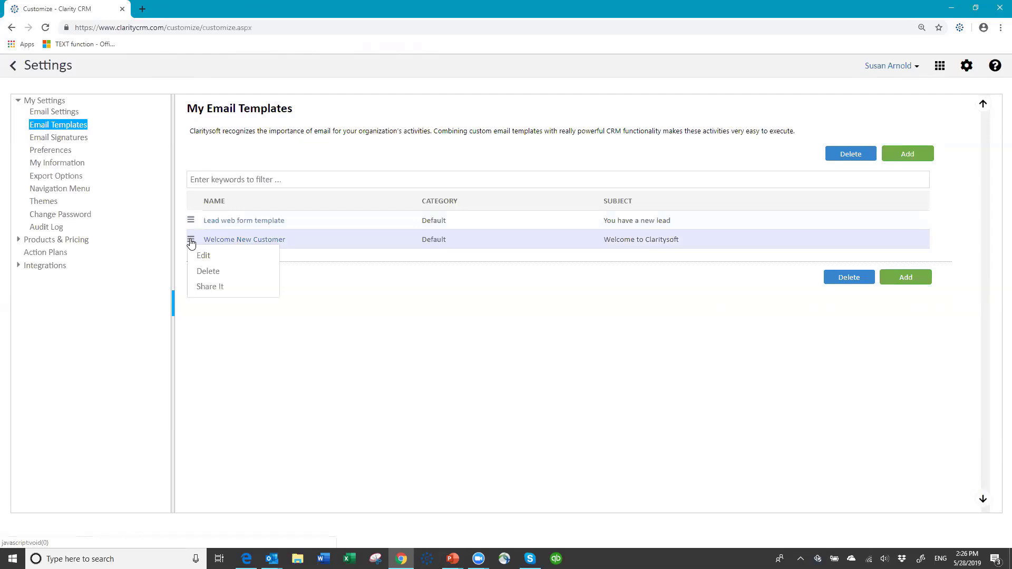
pyautogui.click(354, 293)
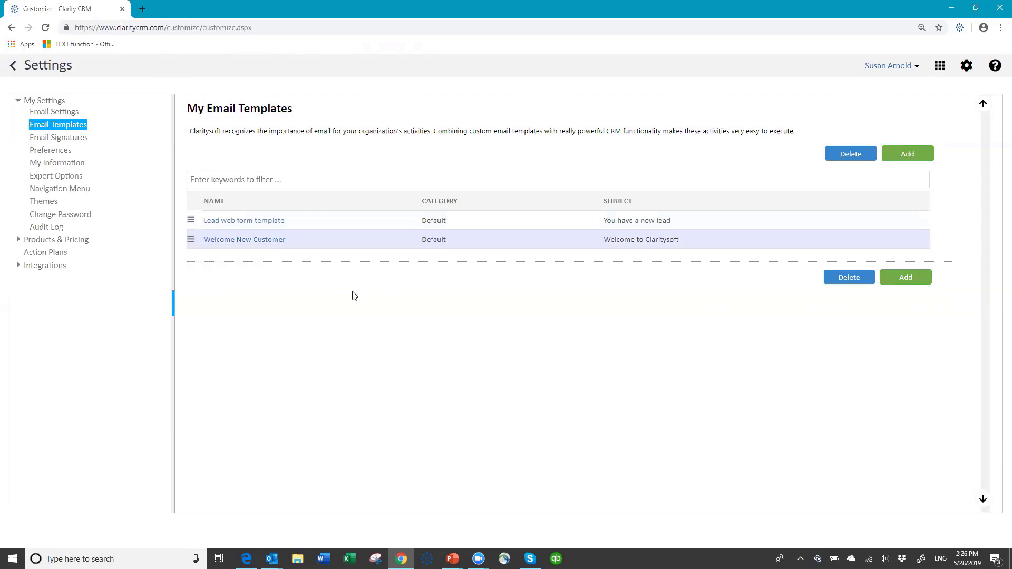
pyautogui.click(191, 241)
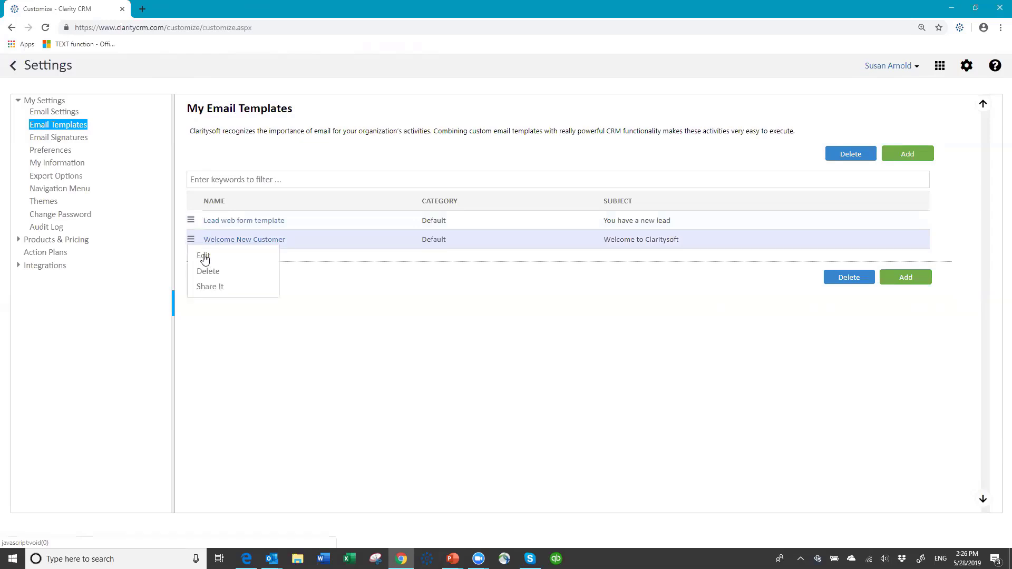
pyautogui.click(215, 286)
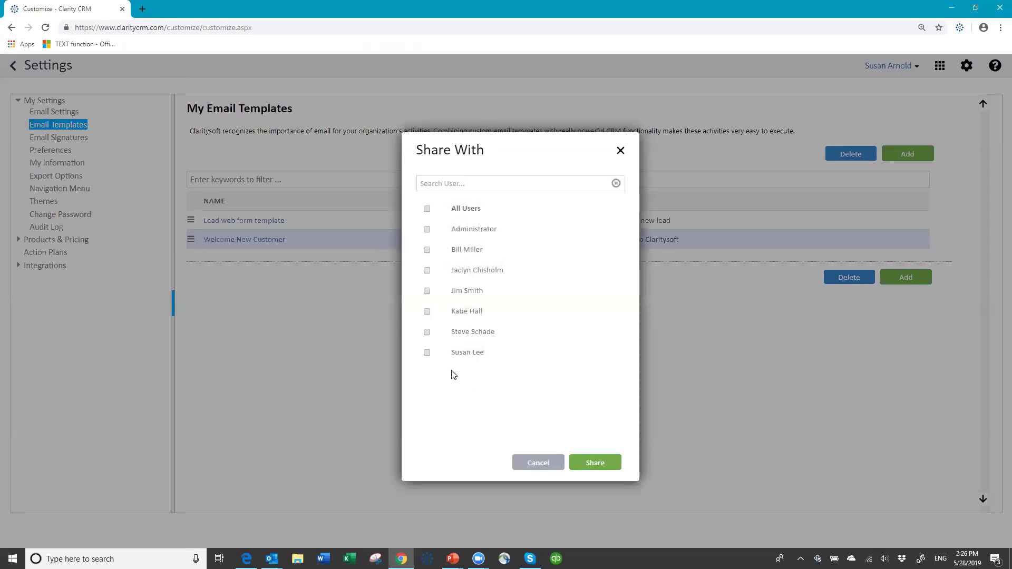
pyautogui.click(428, 250)
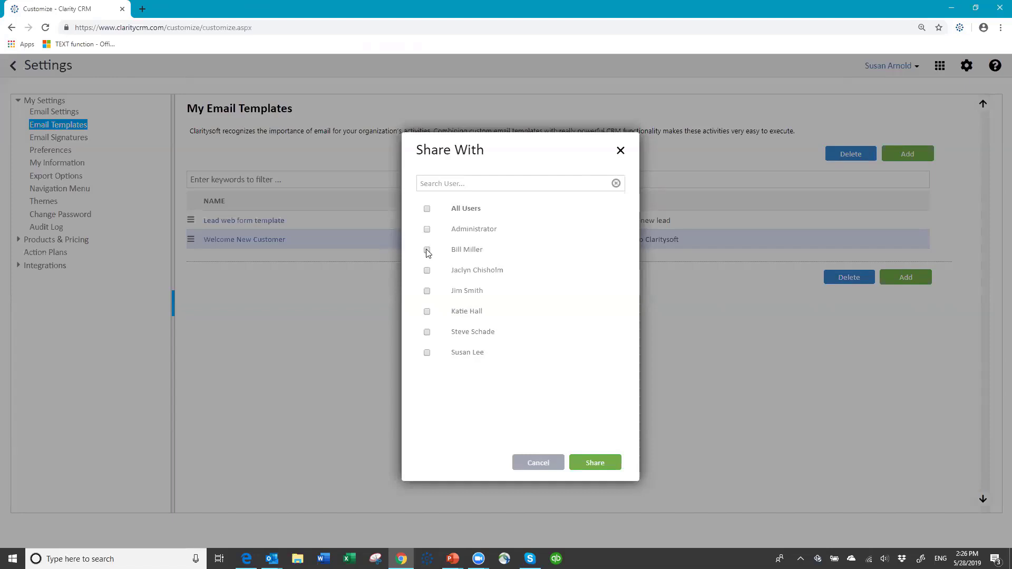
pyautogui.click(427, 311)
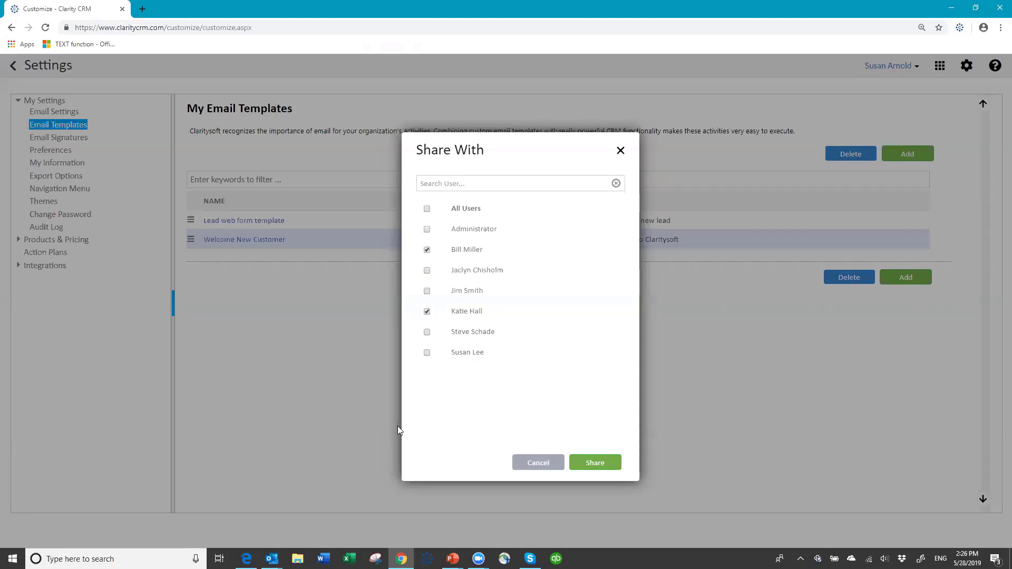
pyautogui.click(594, 464)
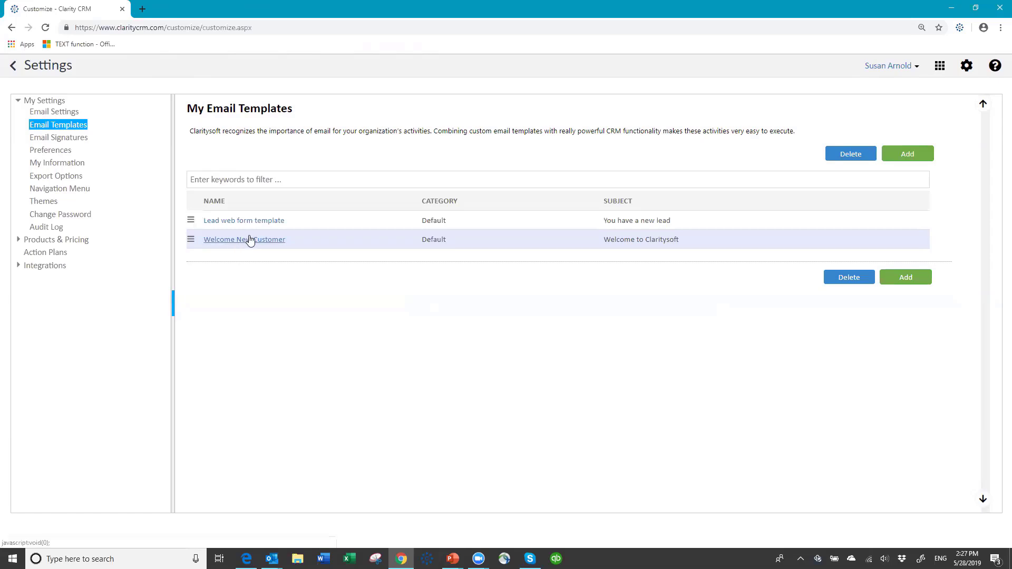
# Start an email to the first AALTO Scenic Tours contact from the contacts list and insert the Welcome New Customer template.
pyautogui.click(30, 95)
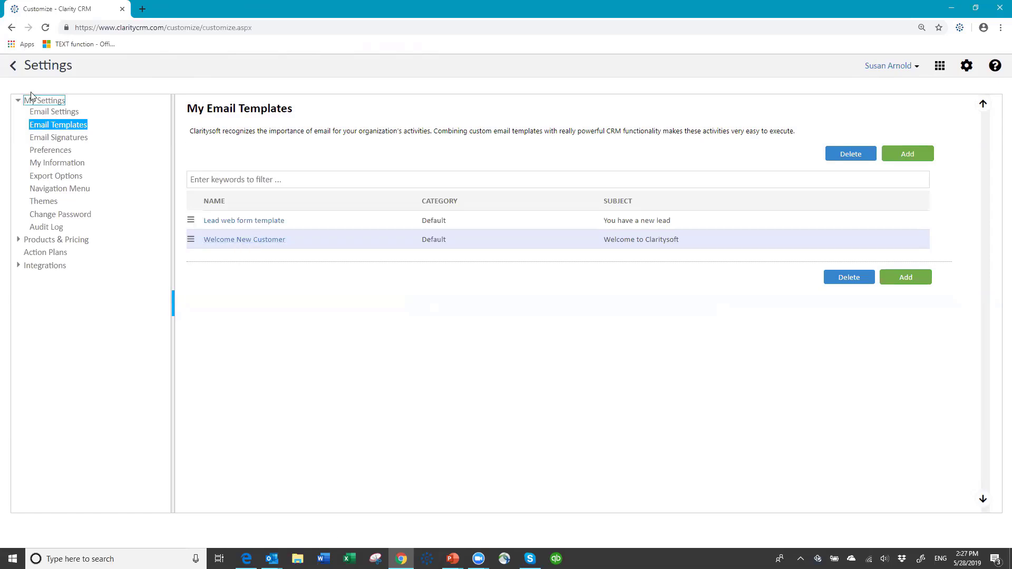
pyautogui.click(14, 67)
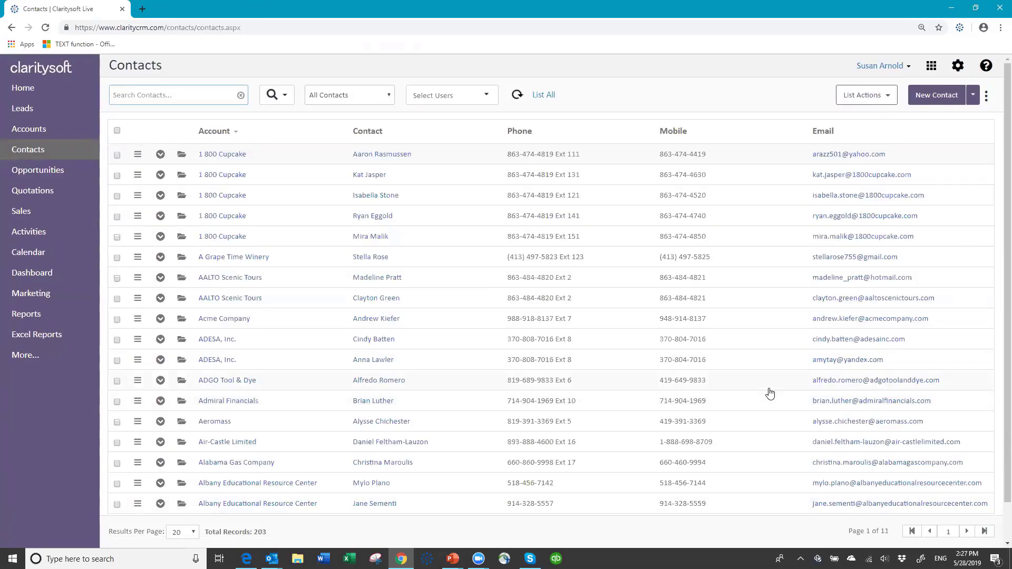
pyautogui.click(840, 279)
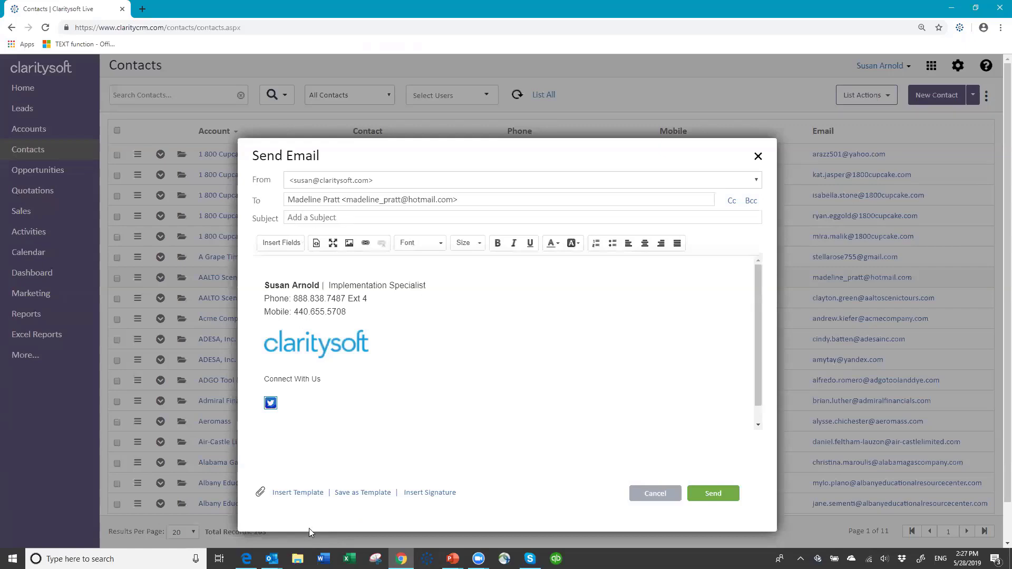
pyautogui.click(298, 493)
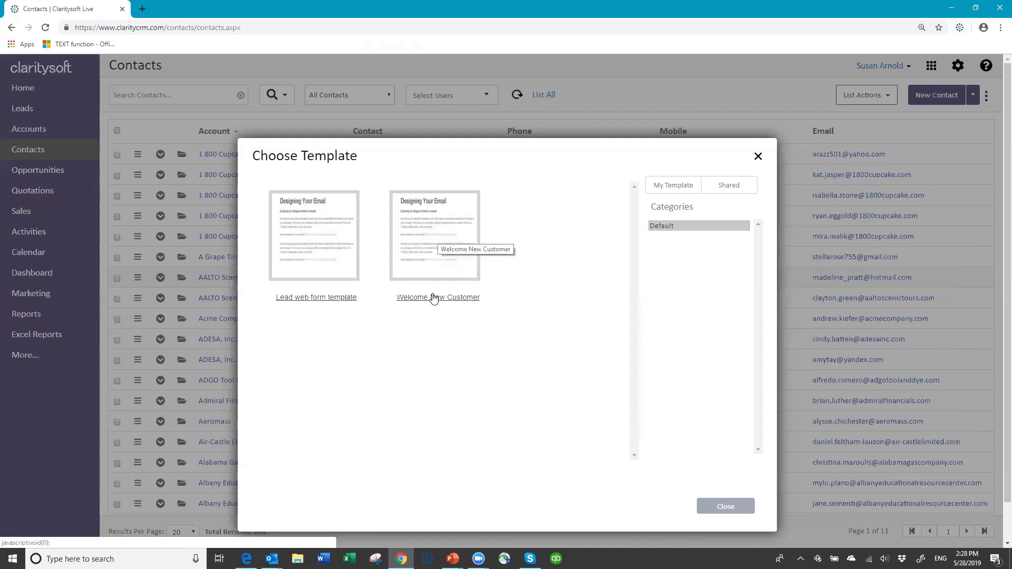
pyautogui.click(431, 224)
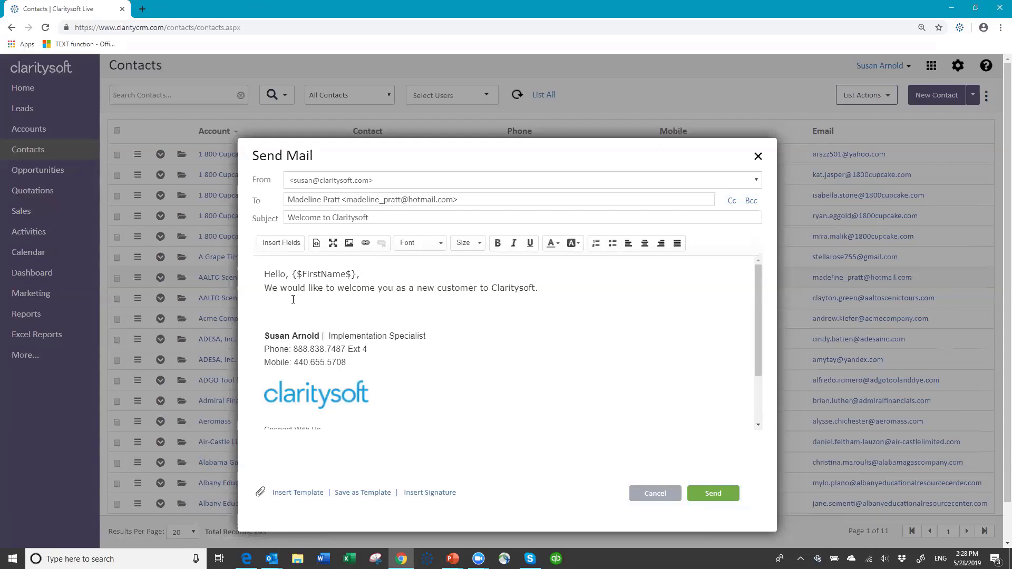
# Remove the signature from the welcome email with No Signature, and reinsert the personal signature.
pyautogui.click(426, 494)
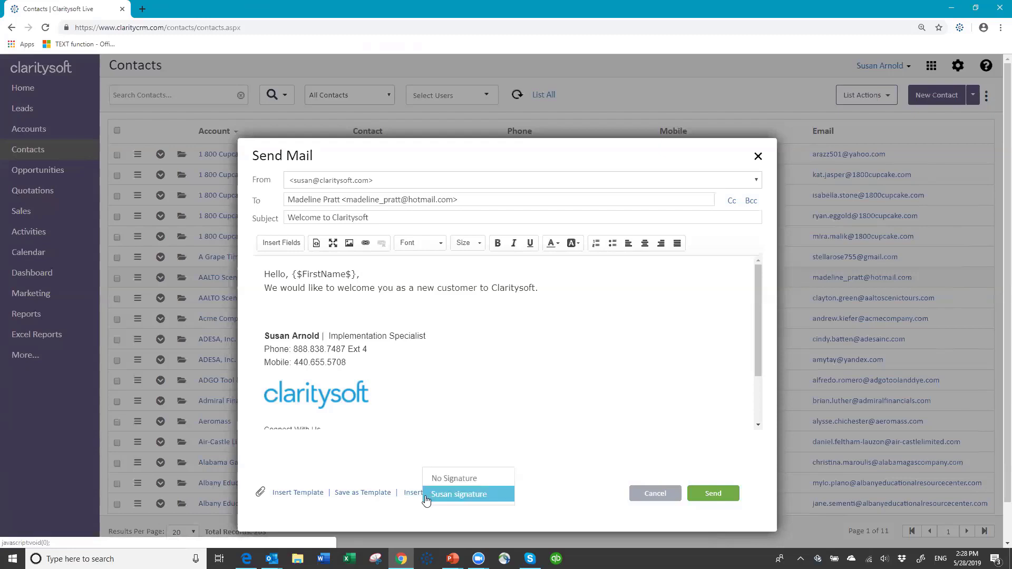
pyautogui.click(452, 478)
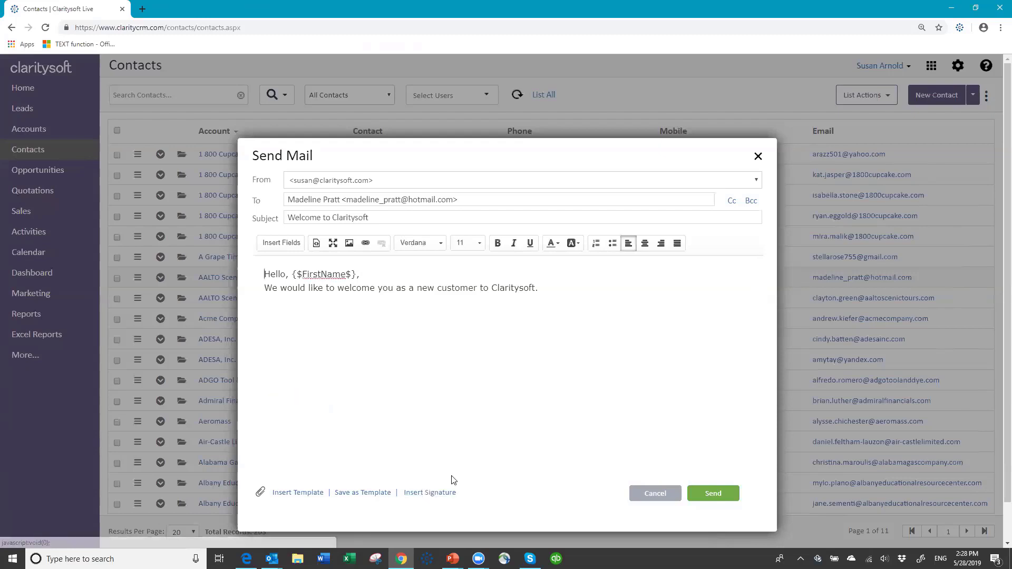
pyautogui.click(433, 496)
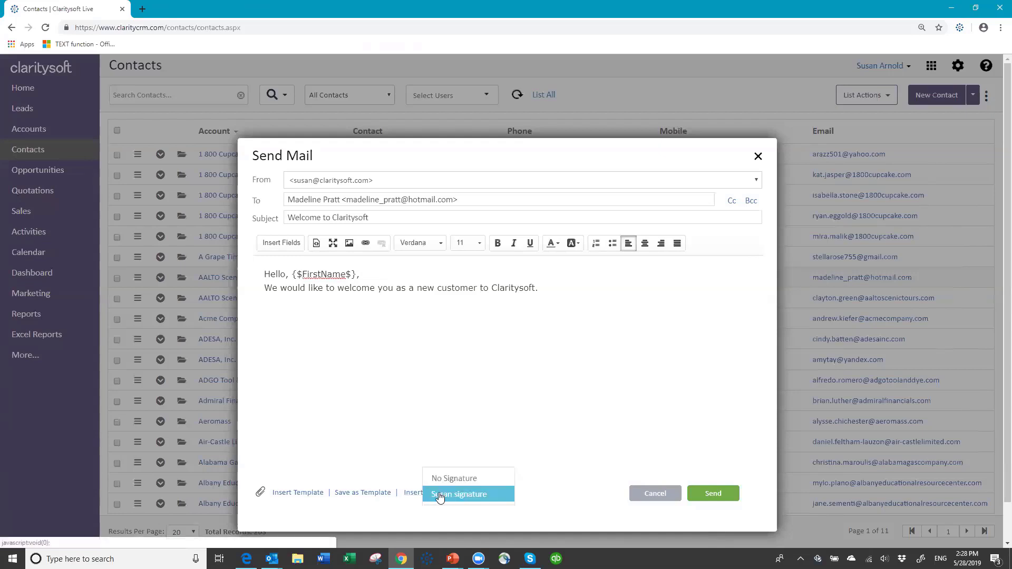
pyautogui.click(443, 496)
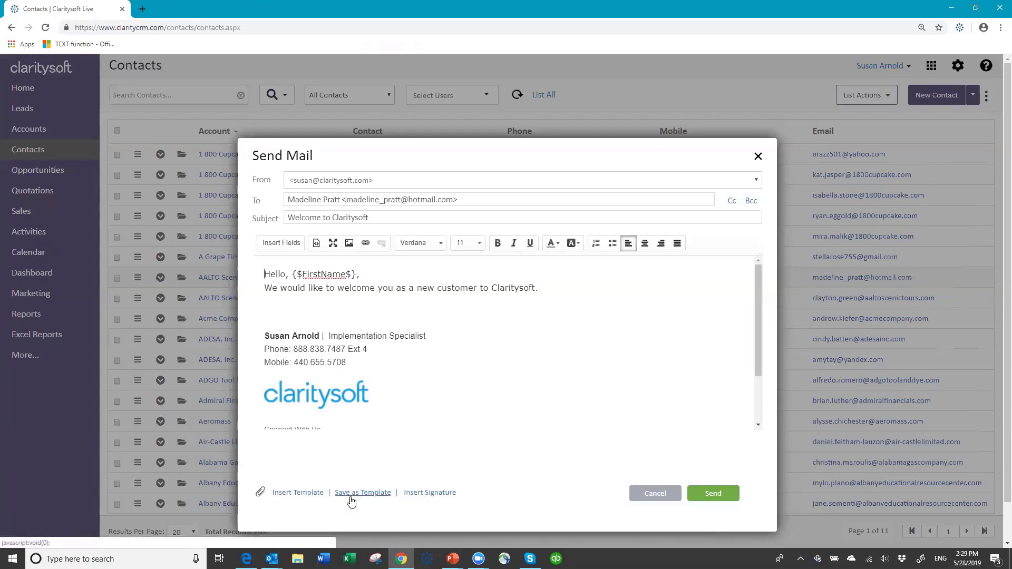
# Browse for a file attachment without adding one, and send the welcome email.
pyautogui.click(261, 494)
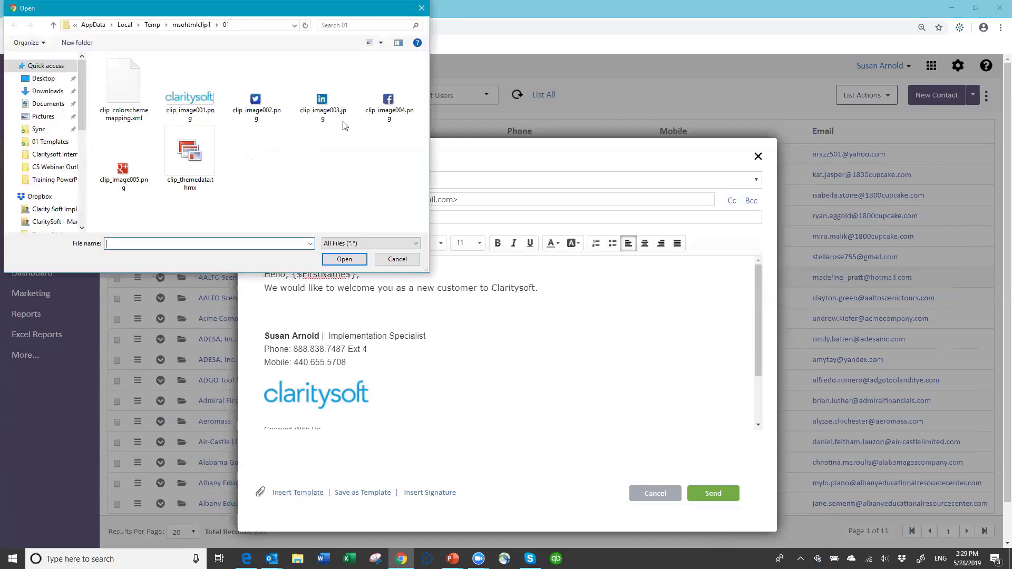
pyautogui.click(397, 259)
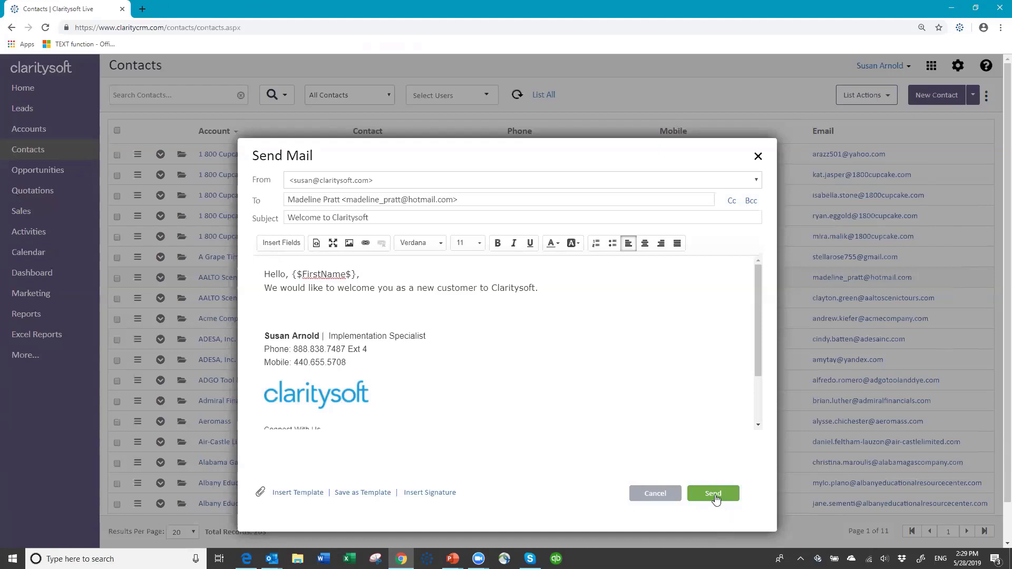
pyautogui.click(716, 498)
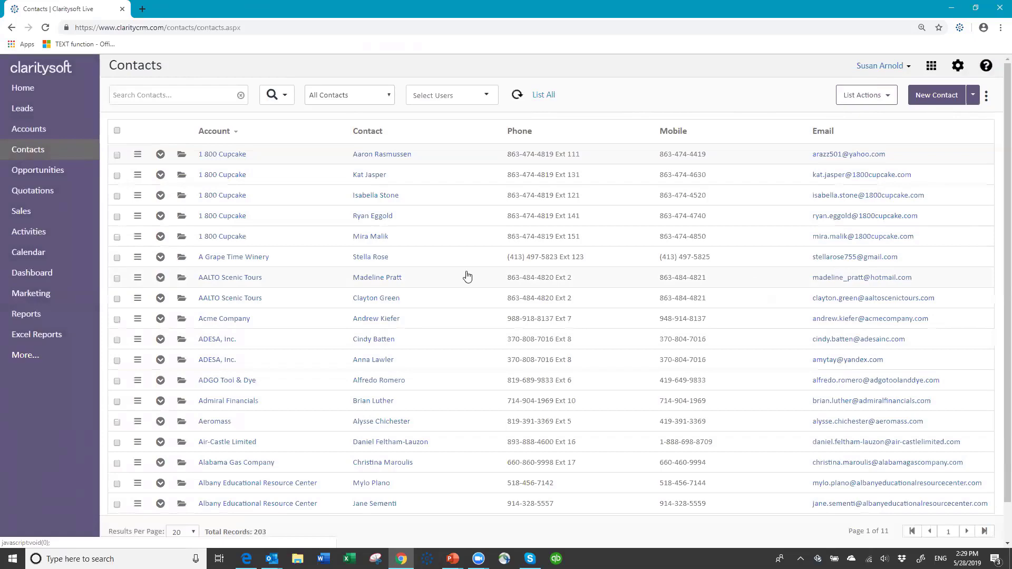
# Check the closed activities of the first AALTO Scenic Tours contact, close the record unchanged, and refresh the contacts list.
pyautogui.click(179, 279)
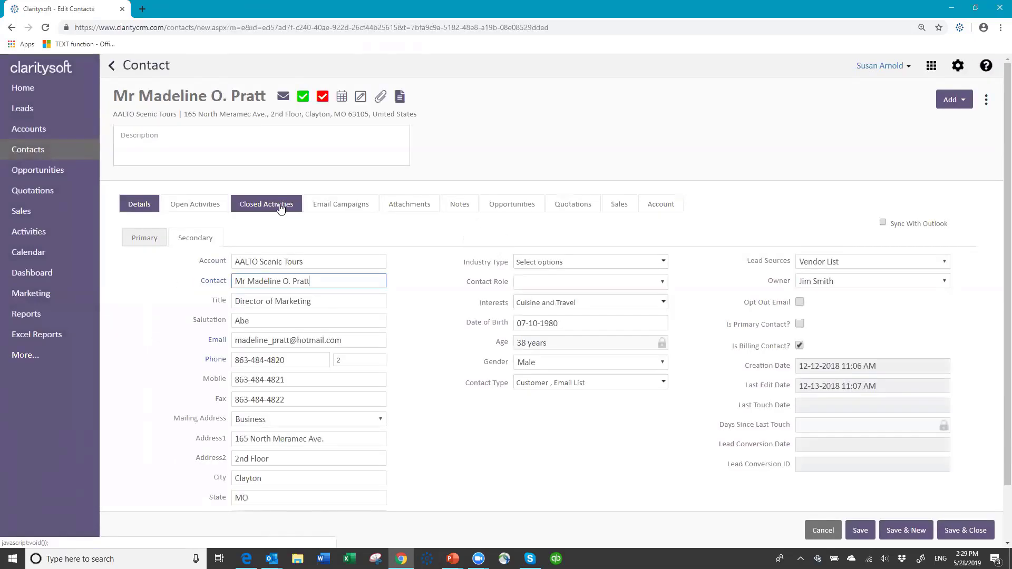
pyautogui.click(280, 206)
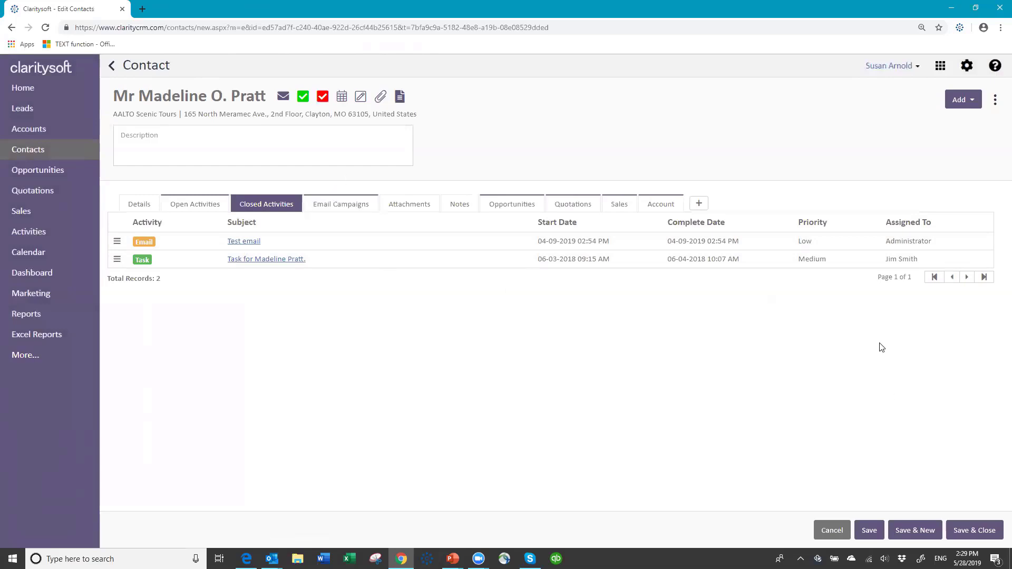
pyautogui.click(832, 531)
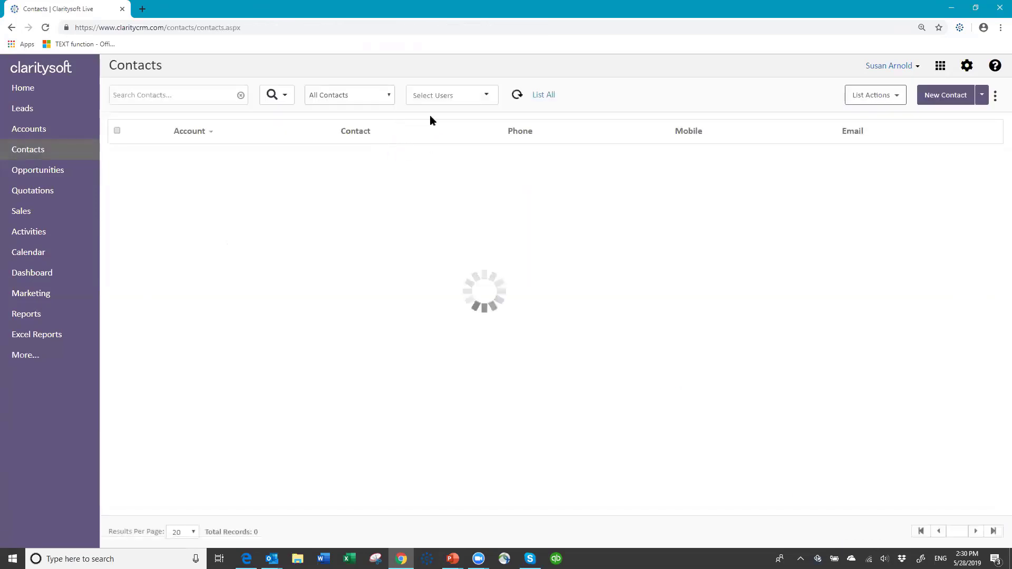
pyautogui.click(516, 95)
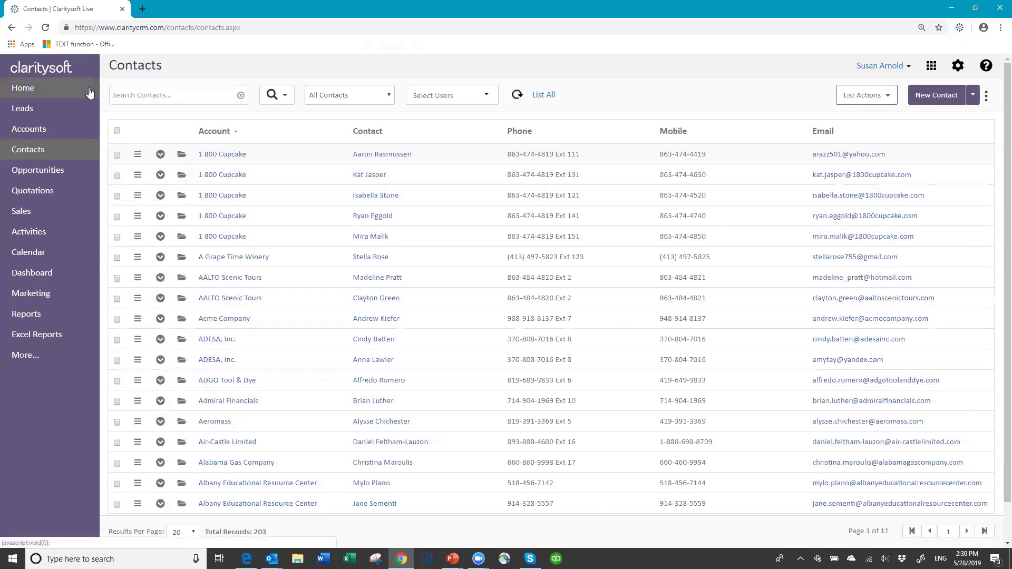
# View the Export Options in the user settings and return to the contacts list.
pyautogui.click(958, 67)
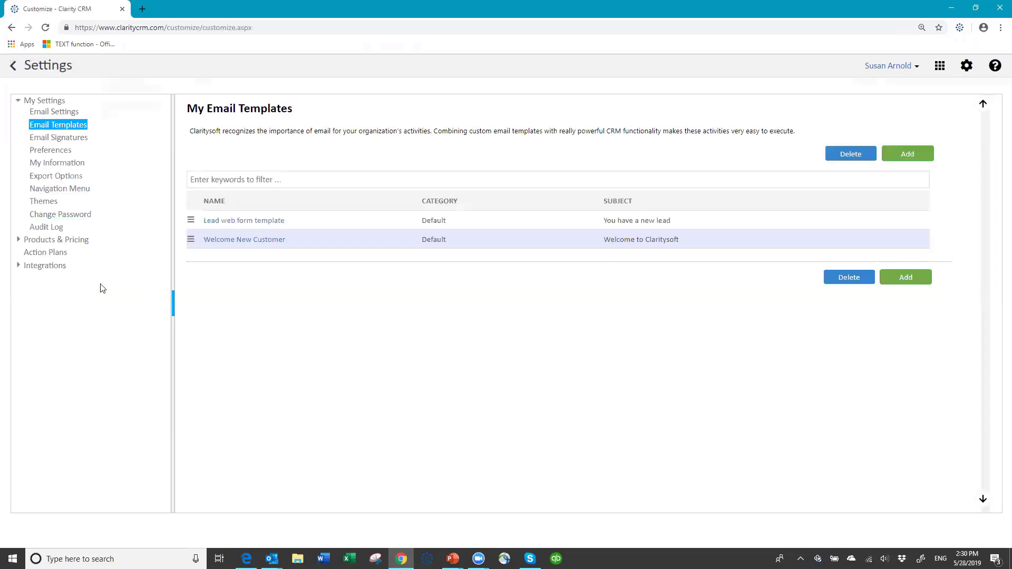
pyautogui.click(55, 178)
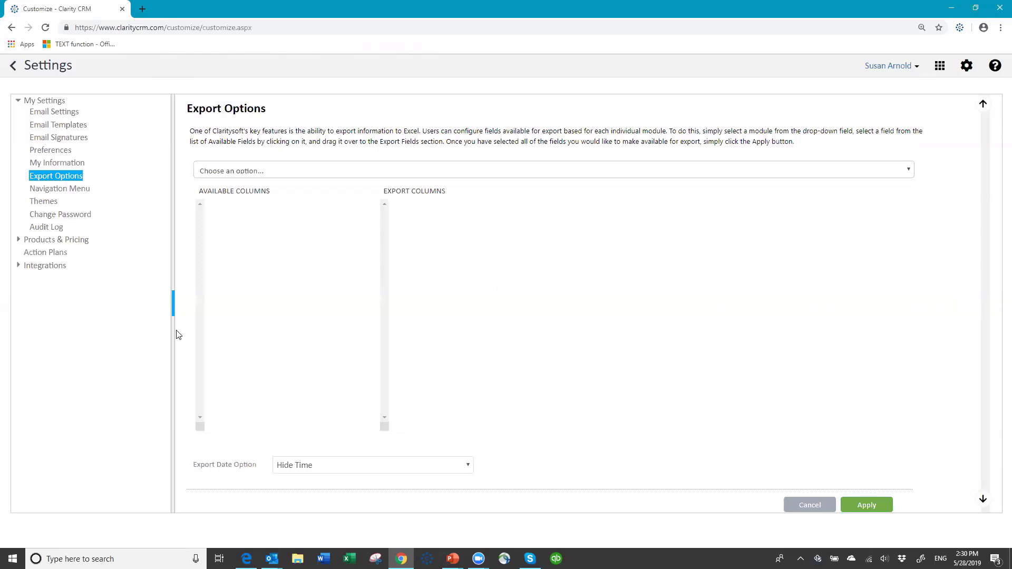
pyautogui.click(13, 67)
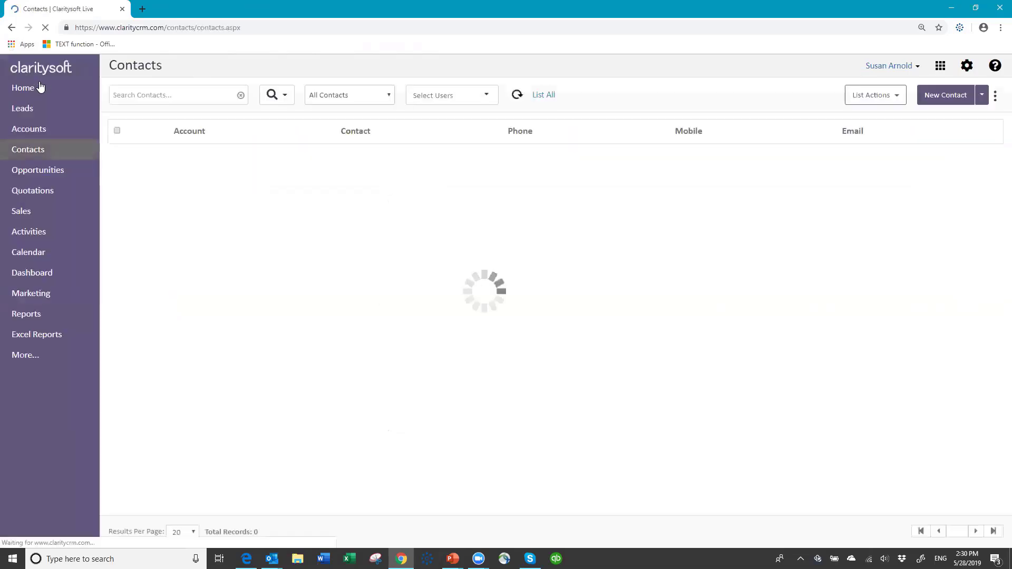
# Select the first three 1 800 Cupcake contacts and show the available list actions, including Export To Excel.
pyautogui.click(117, 154)
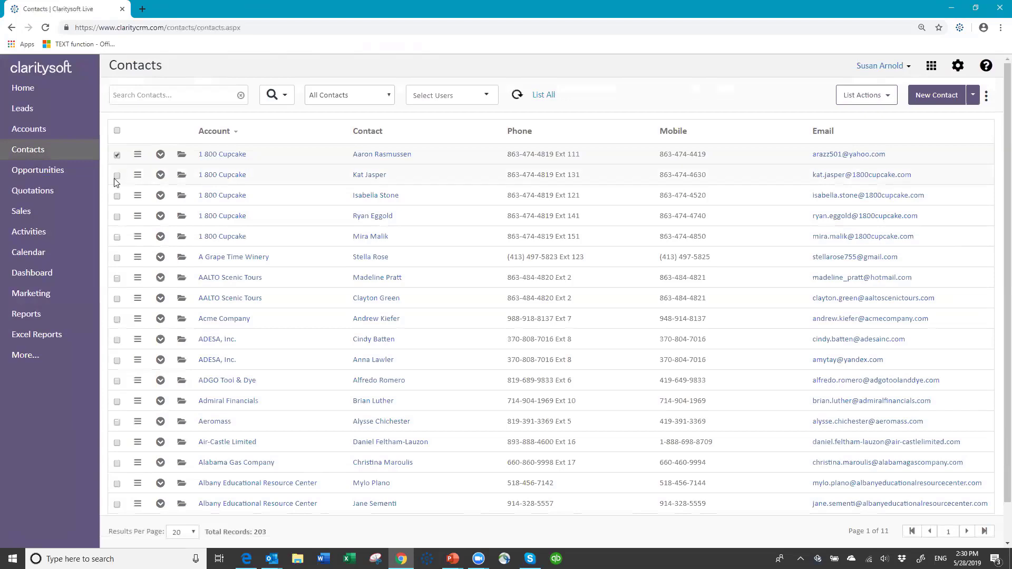
pyautogui.click(117, 176)
pyautogui.click(117, 196)
pyautogui.click(889, 101)
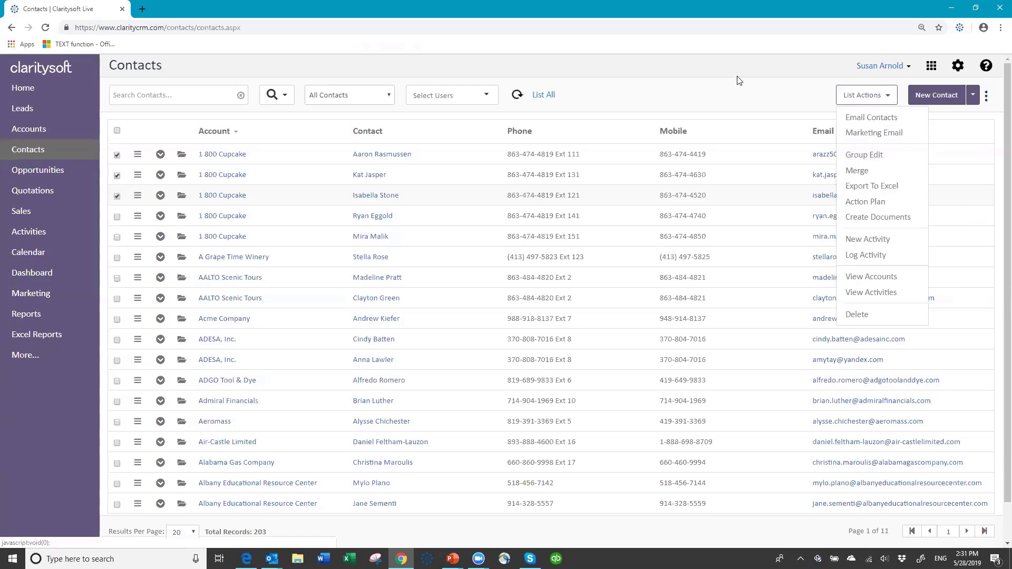
# In the Export Options for Accounts, put the Industry column in place of Description among the export columns.
pyautogui.click(956, 70)
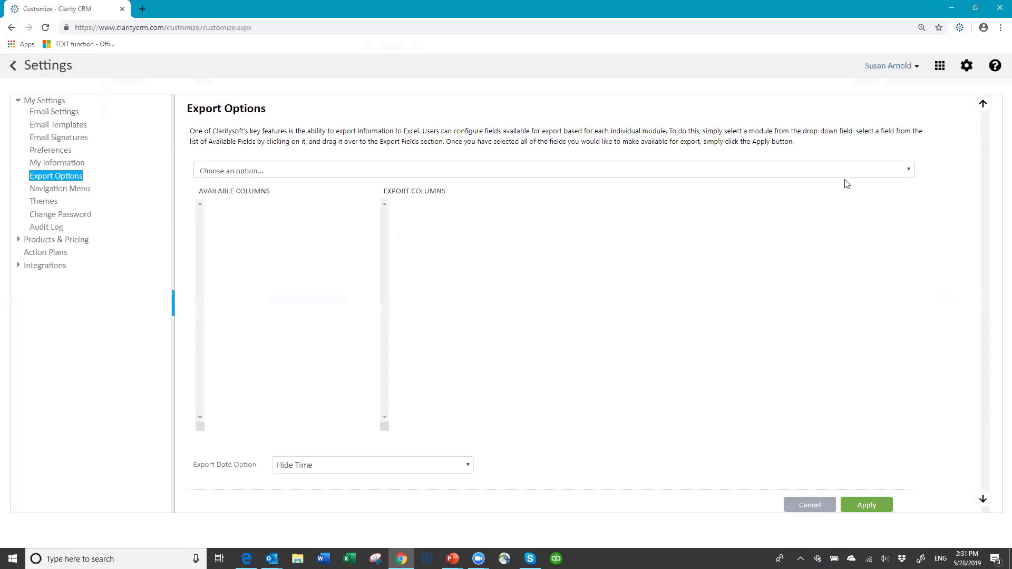
pyautogui.click(910, 169)
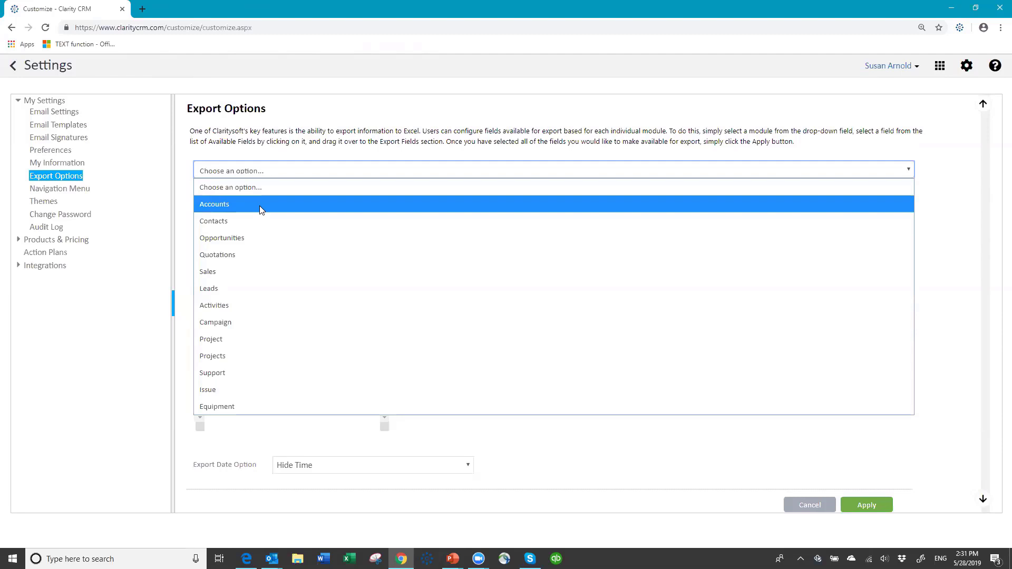
pyautogui.click(221, 209)
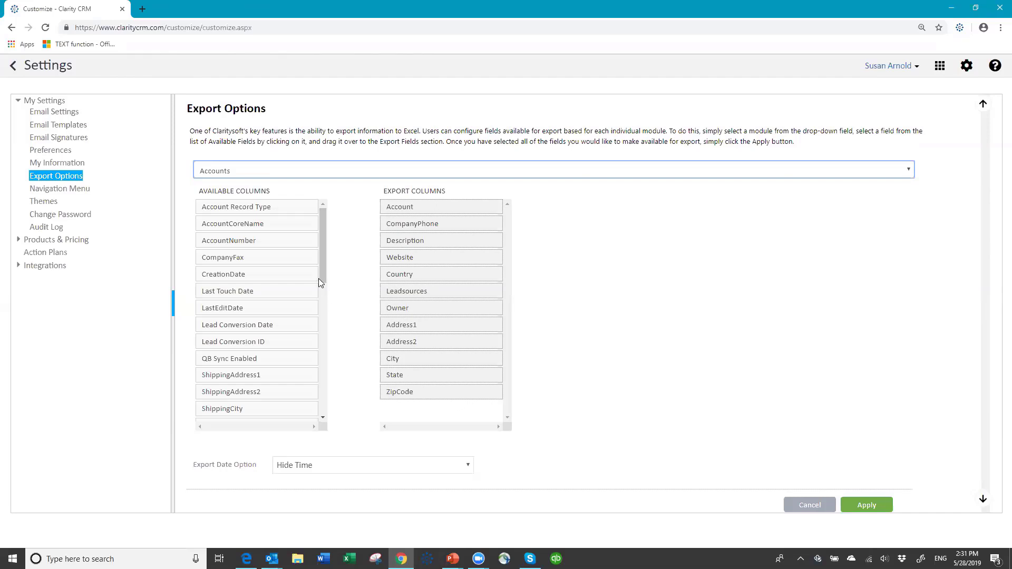
pyautogui.moveTo(325, 274); pyautogui.dragTo(321, 337)
pyautogui.scroll(-3, 321, 337)
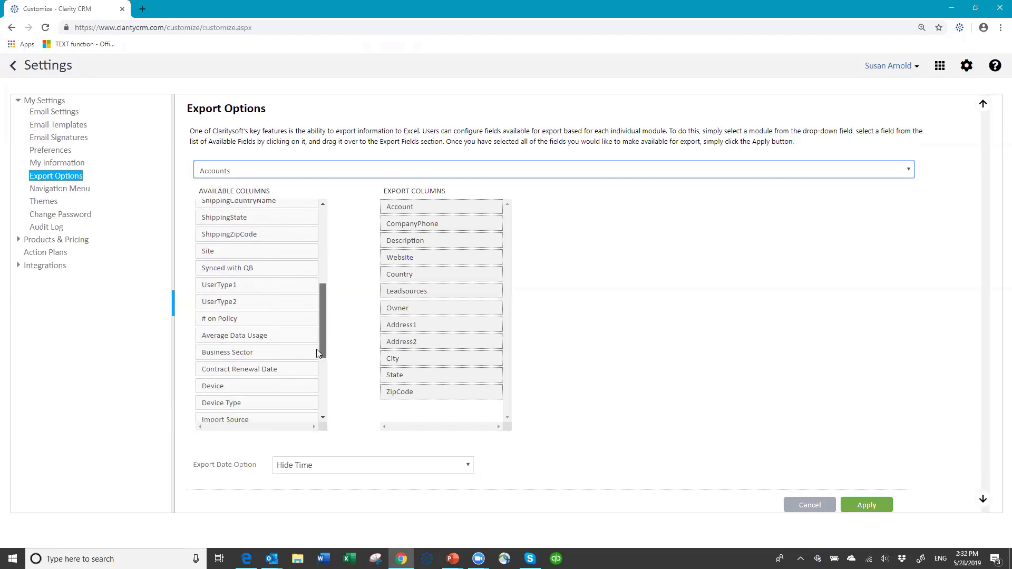
pyautogui.scroll(-5, 315, 363)
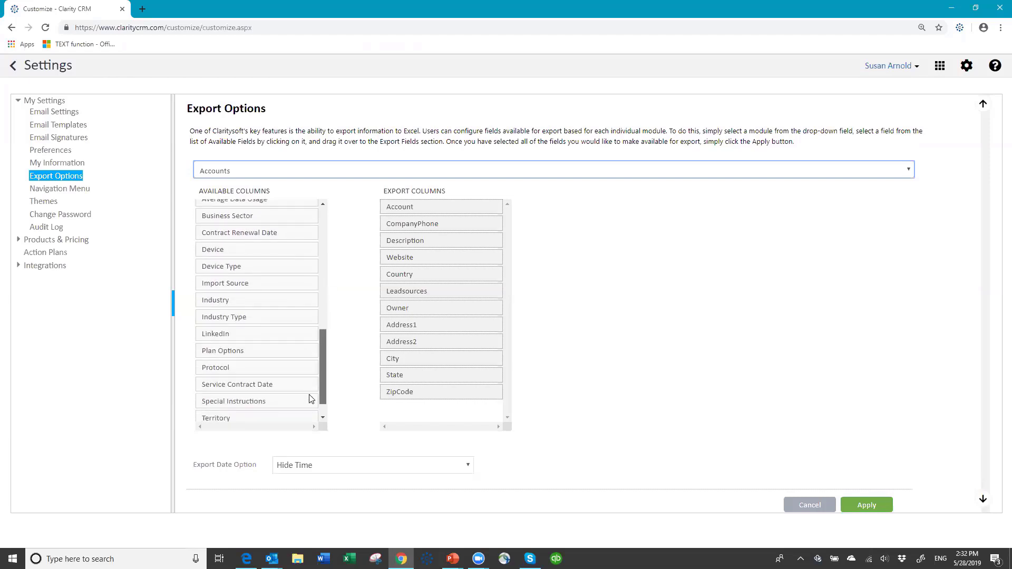
pyautogui.scroll(-1, 308, 403)
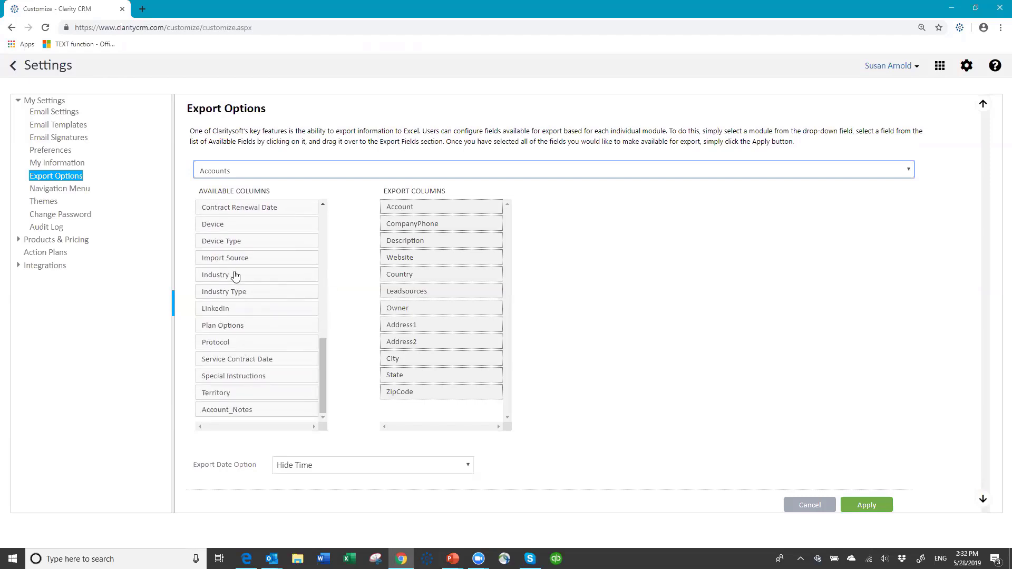
pyautogui.moveTo(225, 280); pyautogui.dragTo(345, 271)
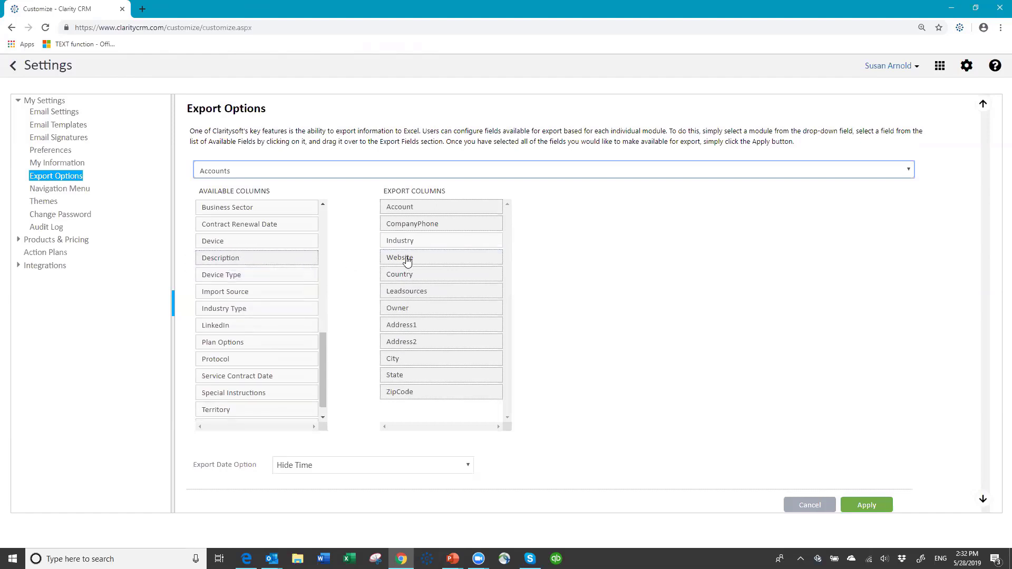
# Replace the Website export column for Accounts with Territory, placed below Industry, and apply the export options.
pyautogui.moveTo(281, 277); pyautogui.dragTo(227, 272)
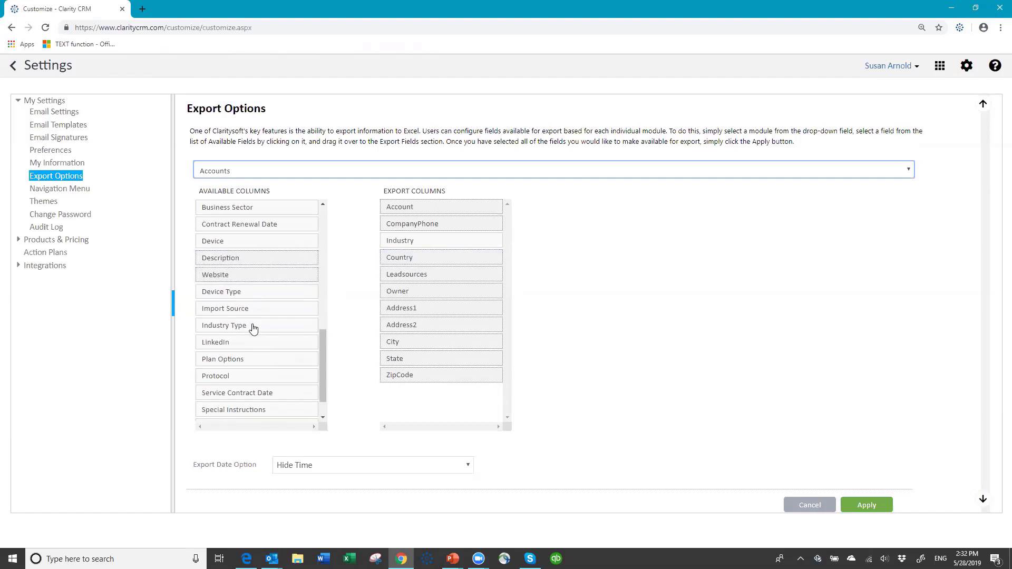
pyautogui.scroll(-1, 322, 411)
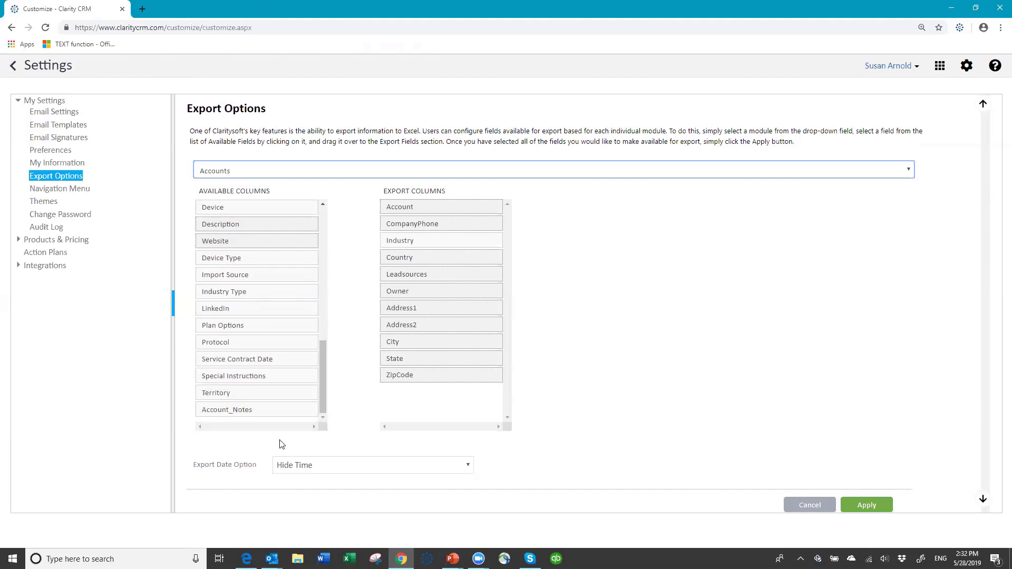
pyautogui.moveTo(262, 395); pyautogui.dragTo(445, 256)
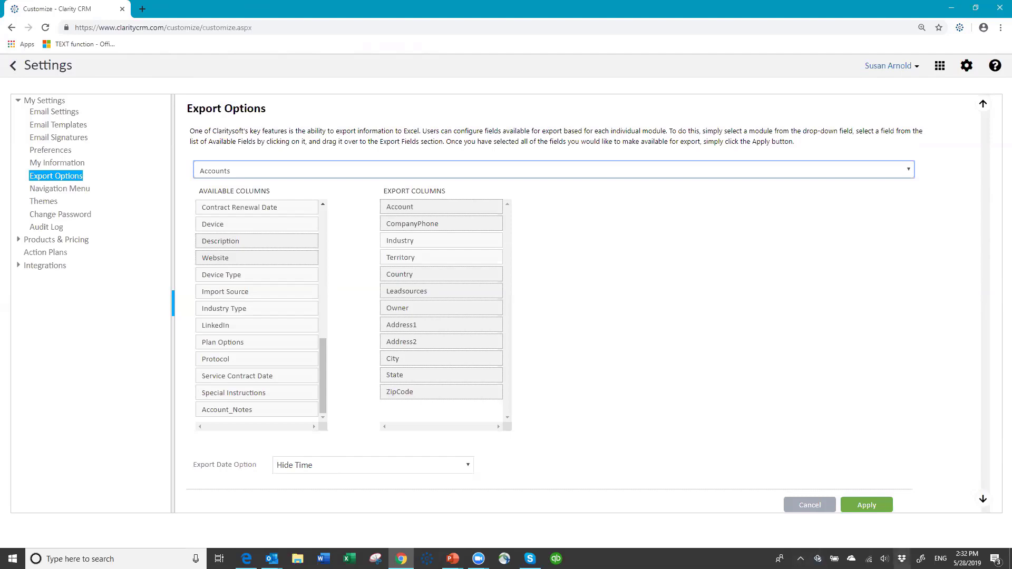
pyautogui.click(864, 506)
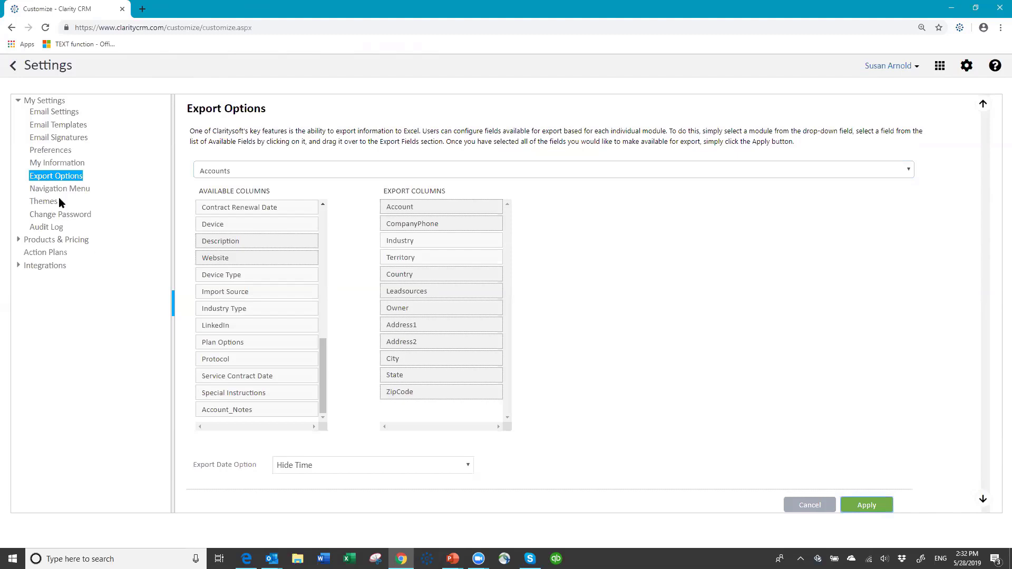
# Clear the remaining contact selection and select the first five accounts, from 1 800 Cupcake through ADESA, Inc.
pyautogui.click(16, 66)
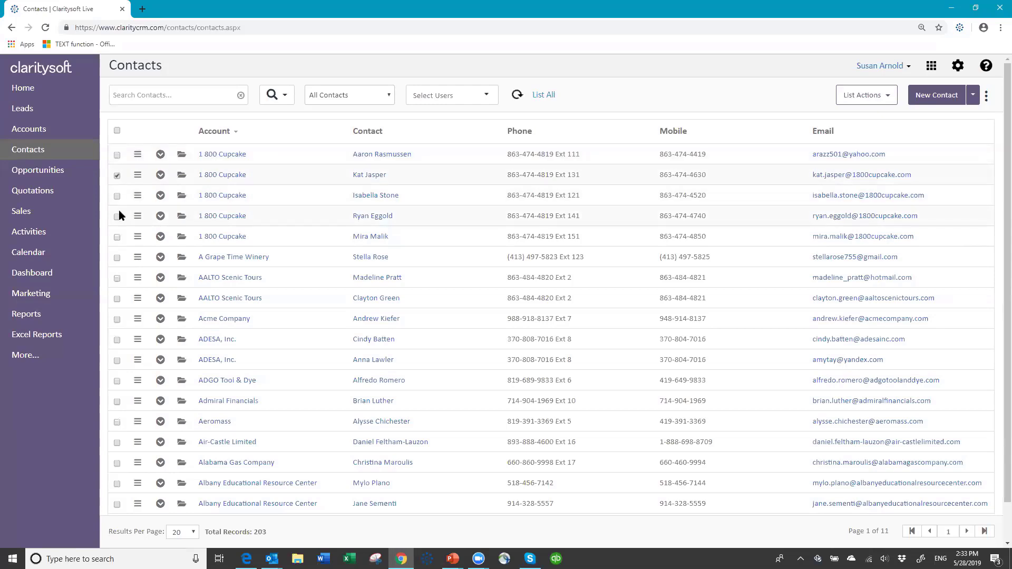
pyautogui.click(117, 175)
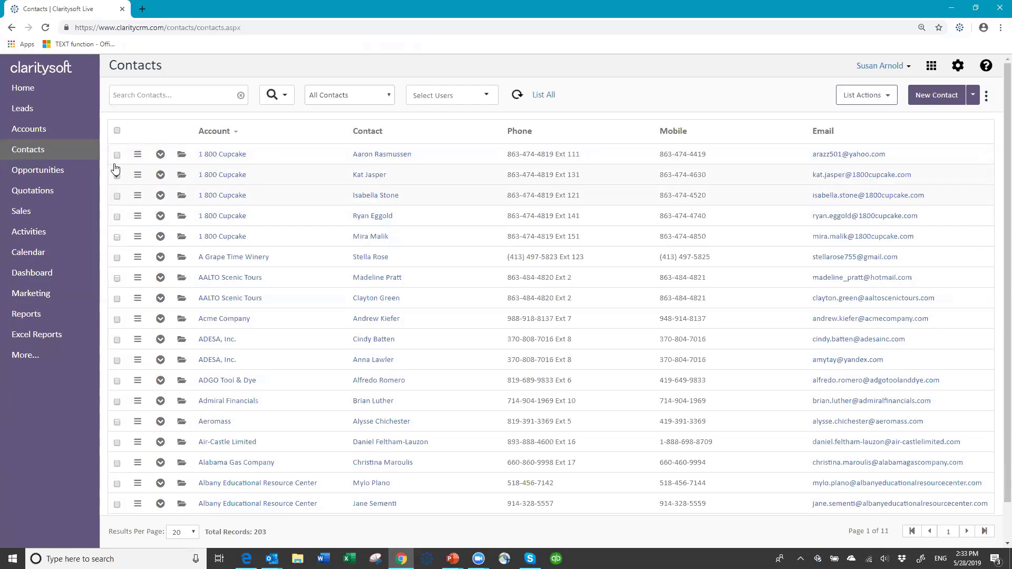
pyautogui.click(44, 130)
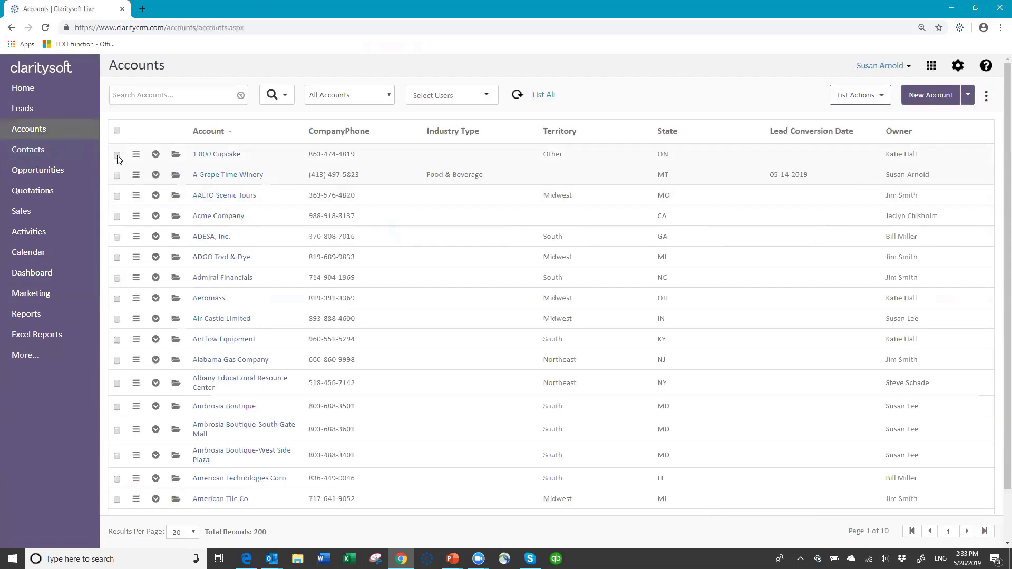
pyautogui.click(117, 155)
pyautogui.click(117, 175)
pyautogui.click(117, 196)
pyautogui.click(117, 216)
# Export only the checked accounts to Excel with the configured export fields, and view the downloaded workbook.
pyautogui.click(876, 96)
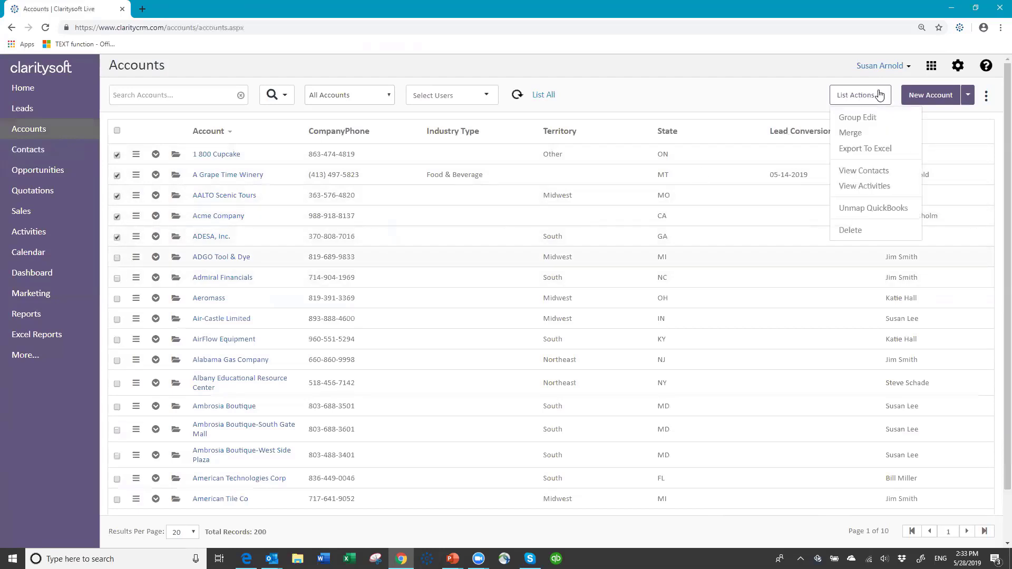
pyautogui.click(855, 151)
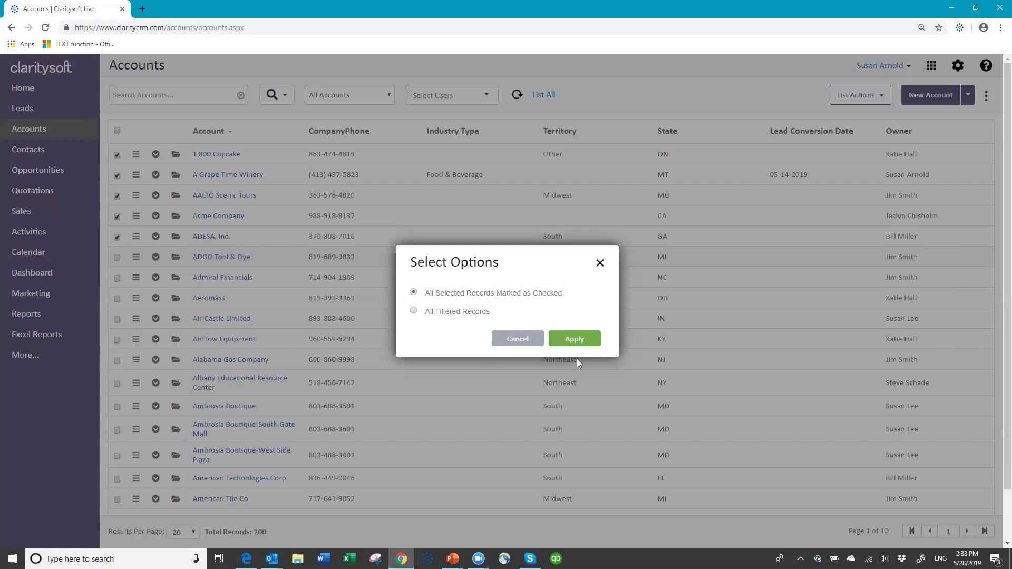
pyautogui.click(578, 343)
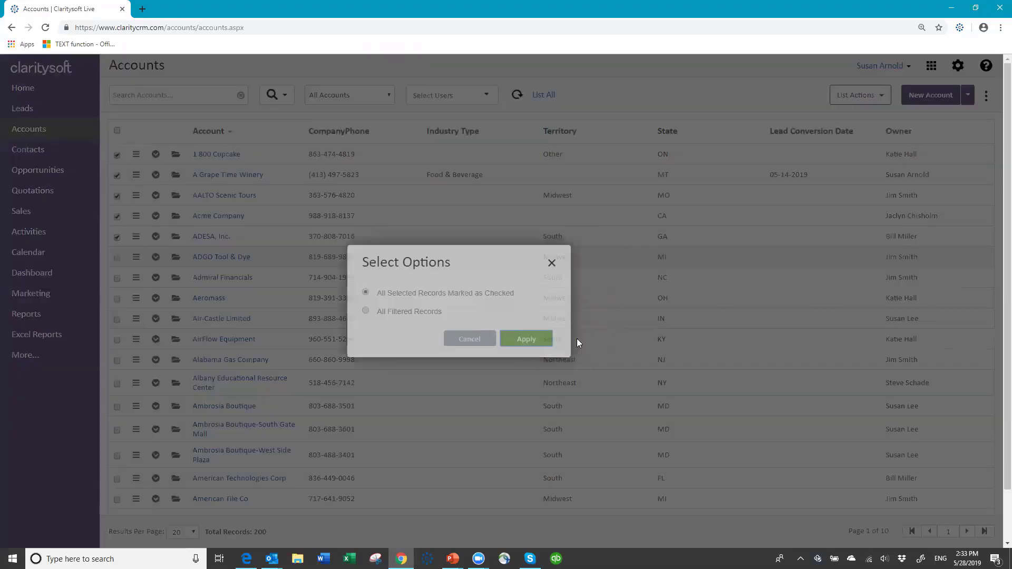
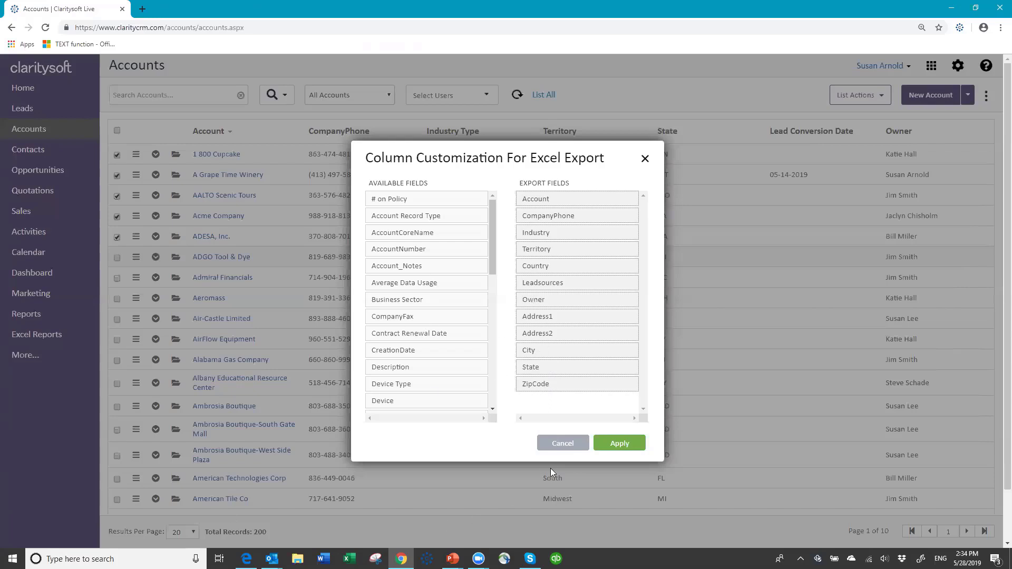
pyautogui.click(620, 443)
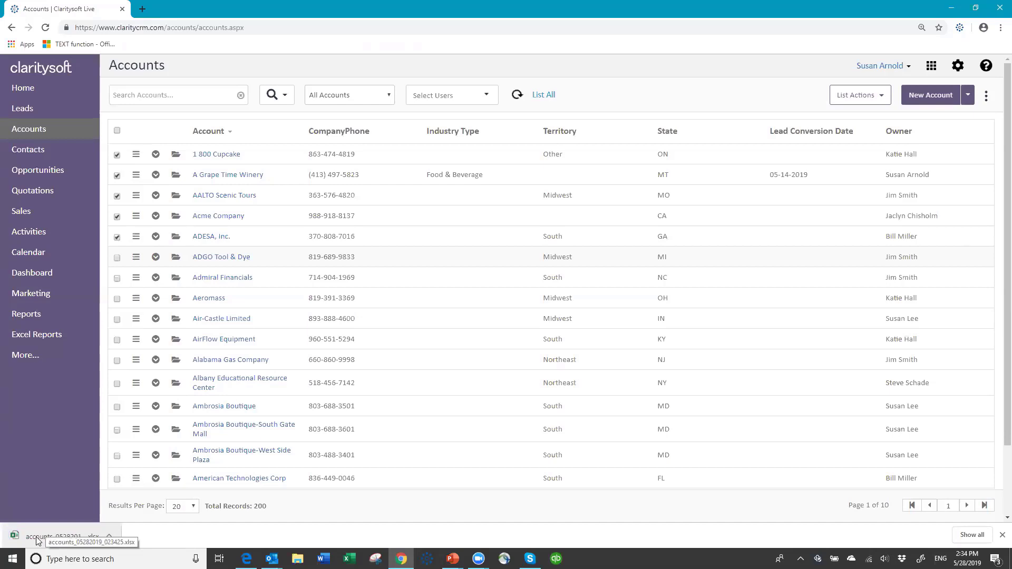
pyautogui.click(37, 537)
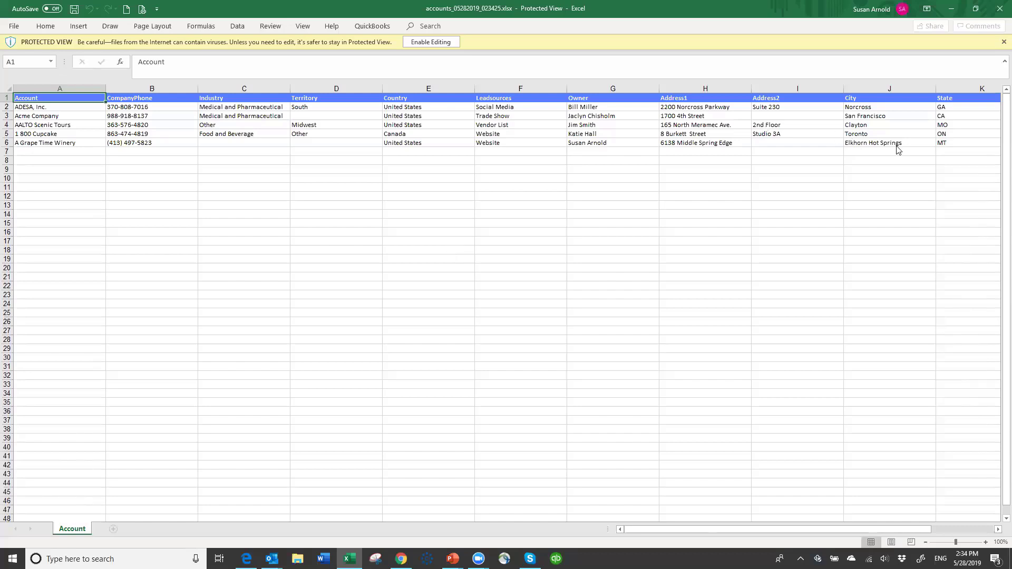
pyautogui.click(998, 11)
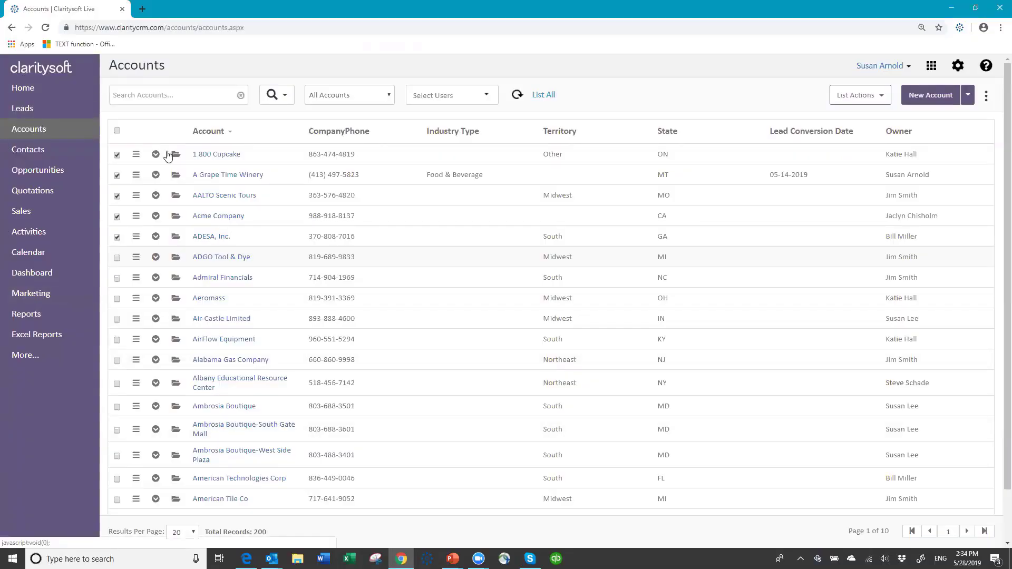
# View the current session's audit log for all modules in the user settings.
pyautogui.click(958, 65)
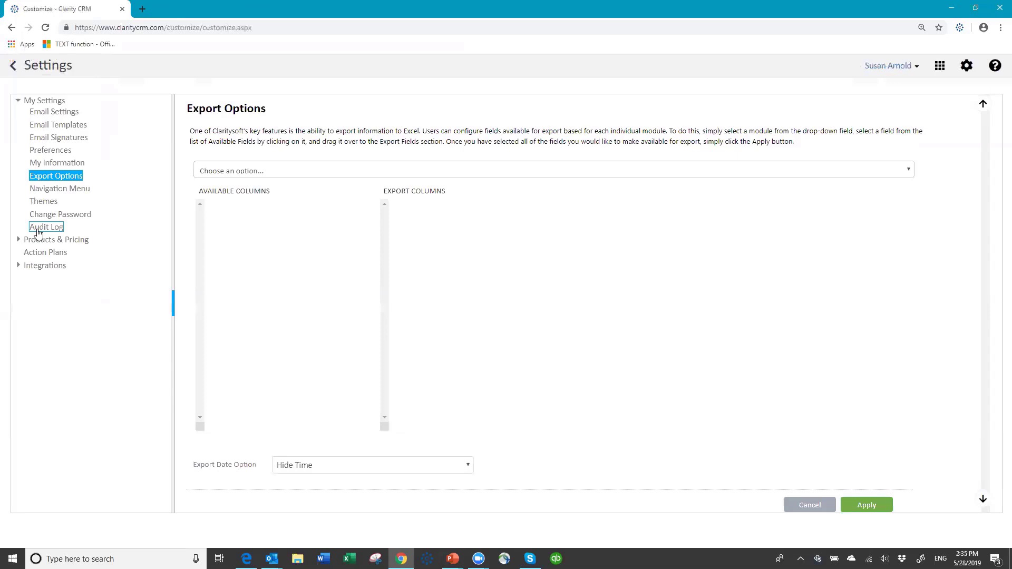
pyautogui.click(38, 232)
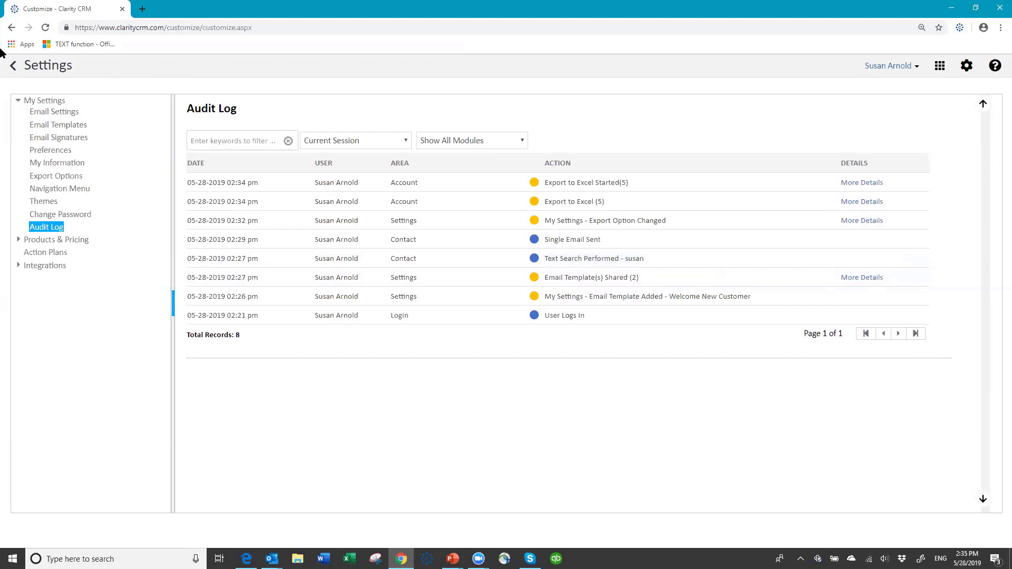
pyautogui.click(56, 154)
# View the activities of the New Customer action plan and return to the accounts list without changes.
pyautogui.click(52, 256)
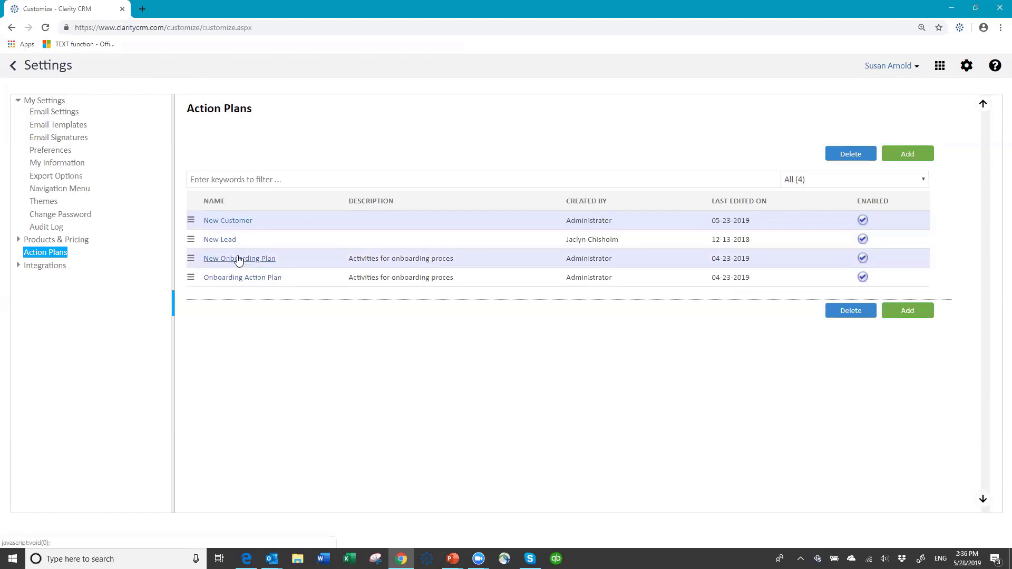
pyautogui.click(224, 221)
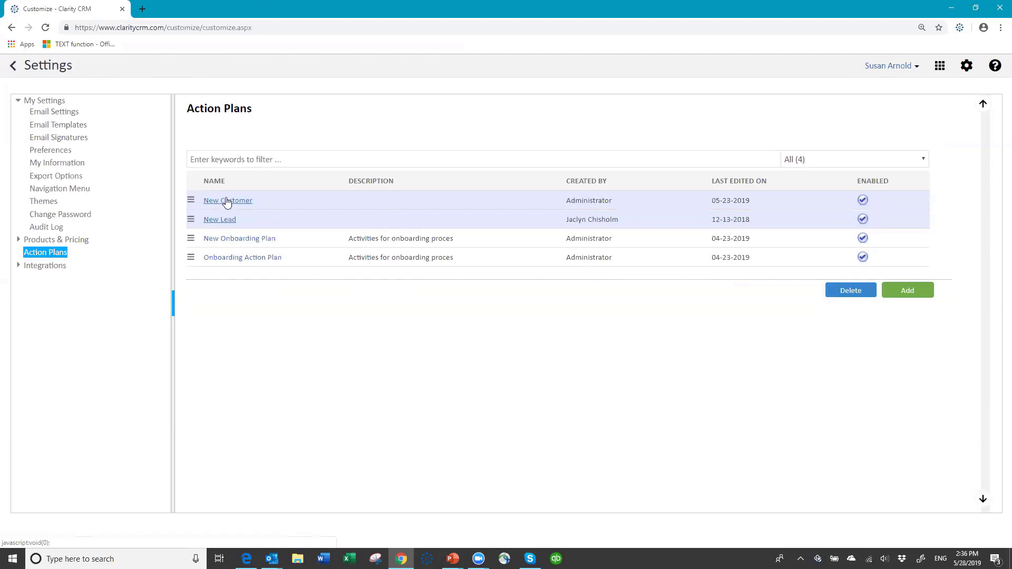
pyautogui.click(224, 203)
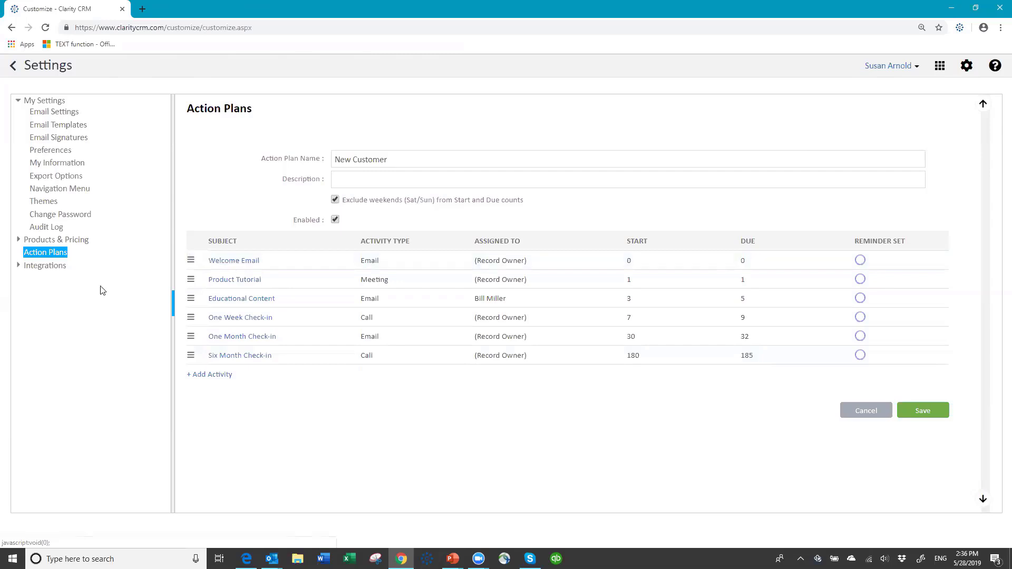
pyautogui.click(45, 268)
pyautogui.click(14, 66)
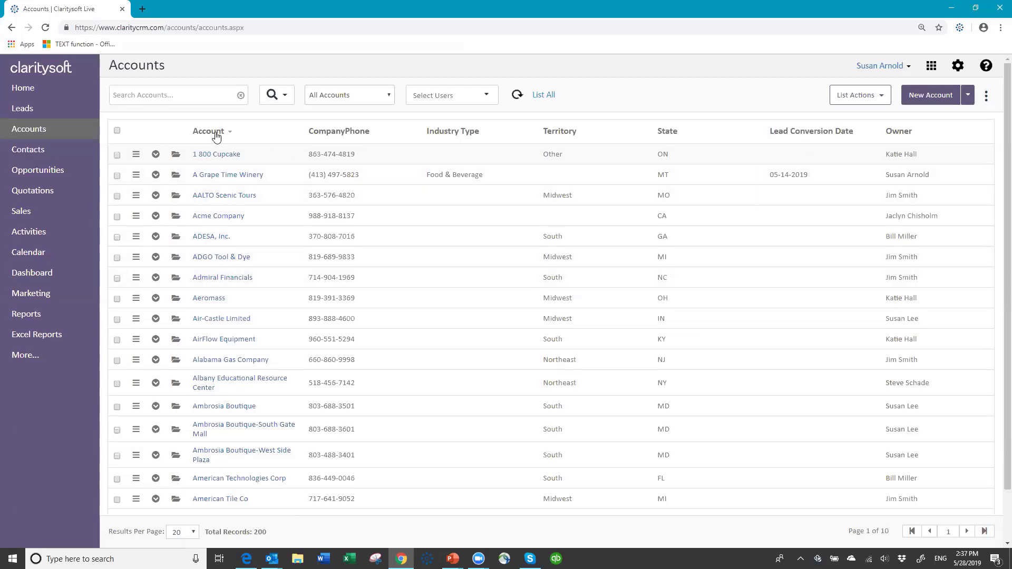
# In the column settings of the accounts list, add City to the visible columns between Territory and State.
pyautogui.click(986, 100)
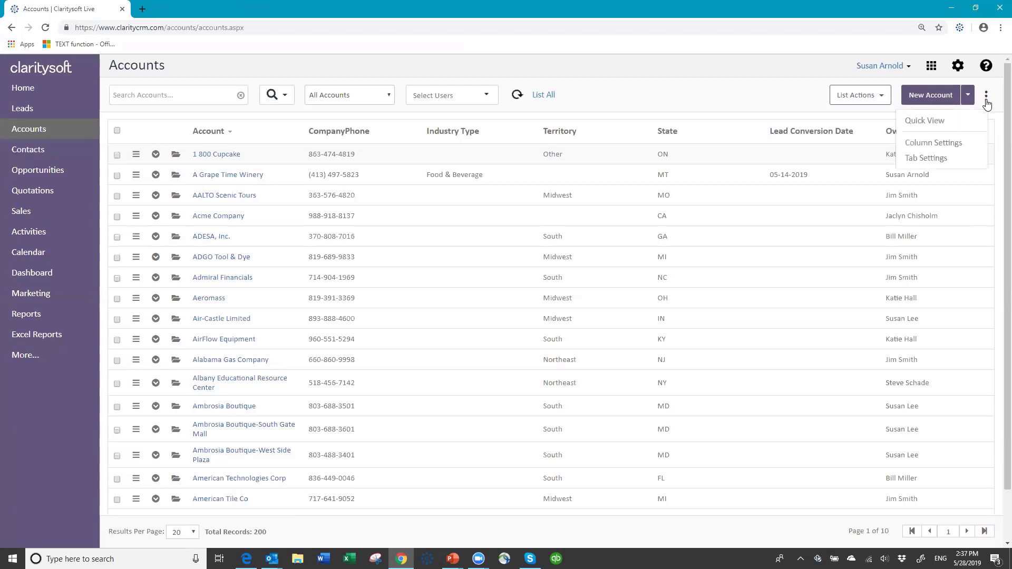
pyautogui.click(933, 143)
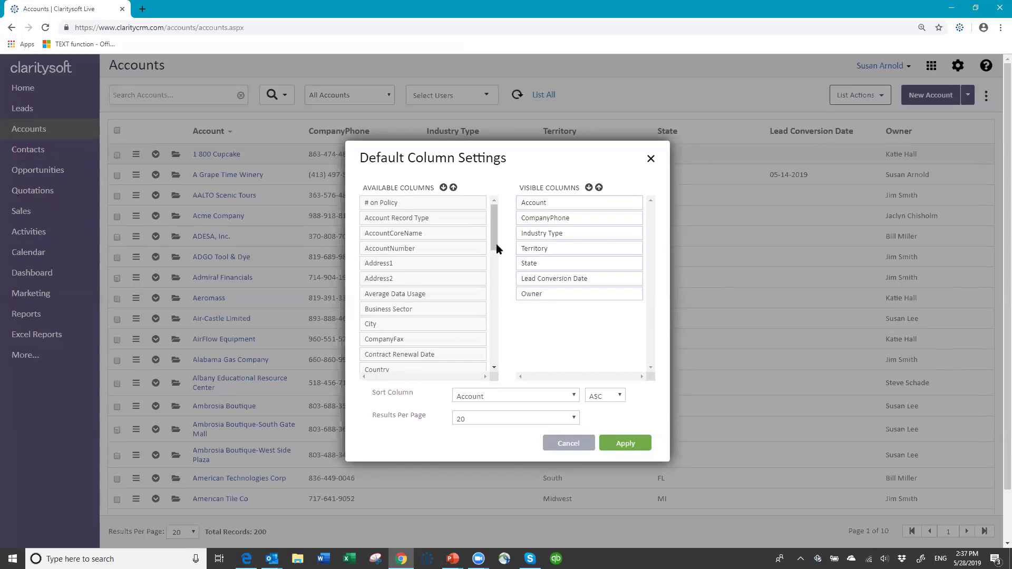
pyautogui.moveTo(496, 246); pyautogui.dragTo(496, 206)
pyautogui.moveTo(412, 326); pyautogui.dragTo(573, 257)
pyautogui.moveTo(547, 356); pyautogui.dragTo(566, 266)
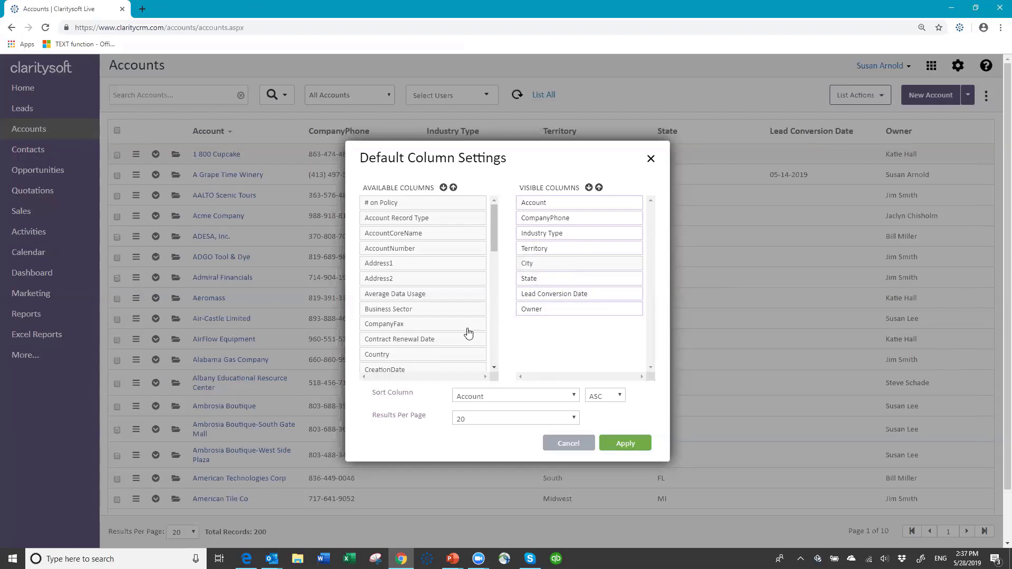
# Add Industry to the visible account columns, directly above Industry Type.
pyautogui.moveTo(495, 244); pyautogui.dragTo(495, 305)
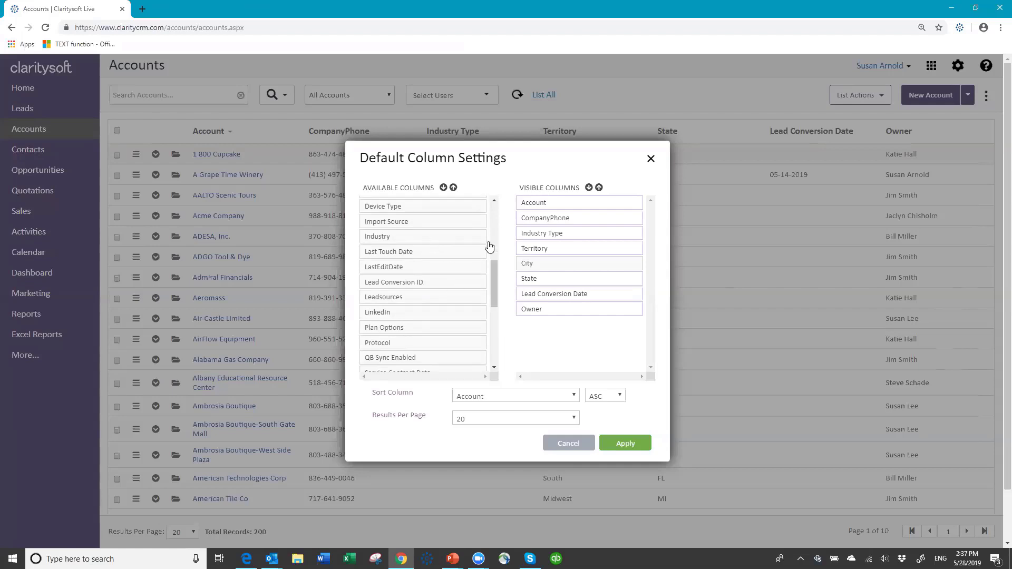
pyautogui.moveTo(489, 246); pyautogui.dragTo(588, 235)
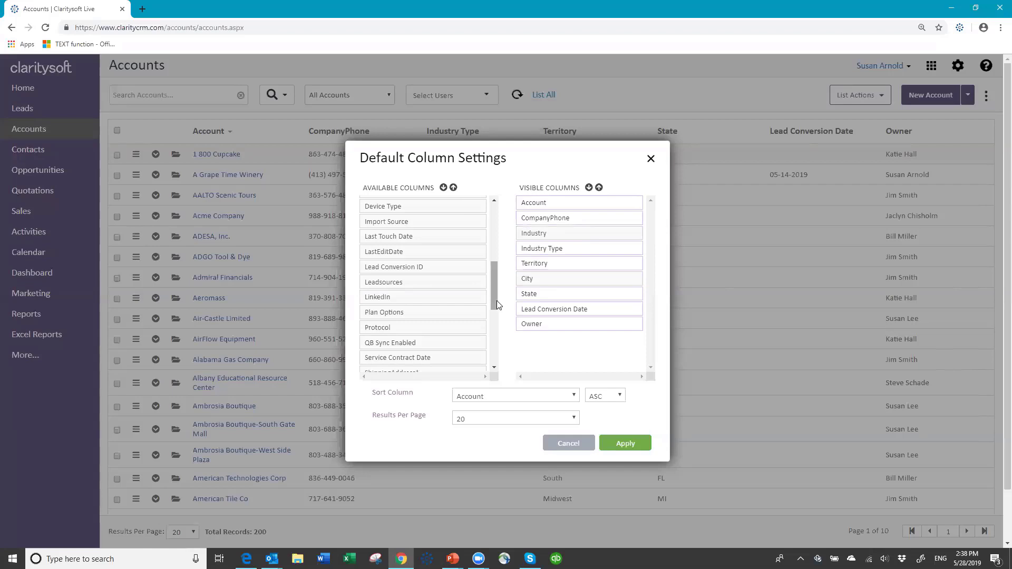
pyautogui.moveTo(496, 300); pyautogui.dragTo(506, 228)
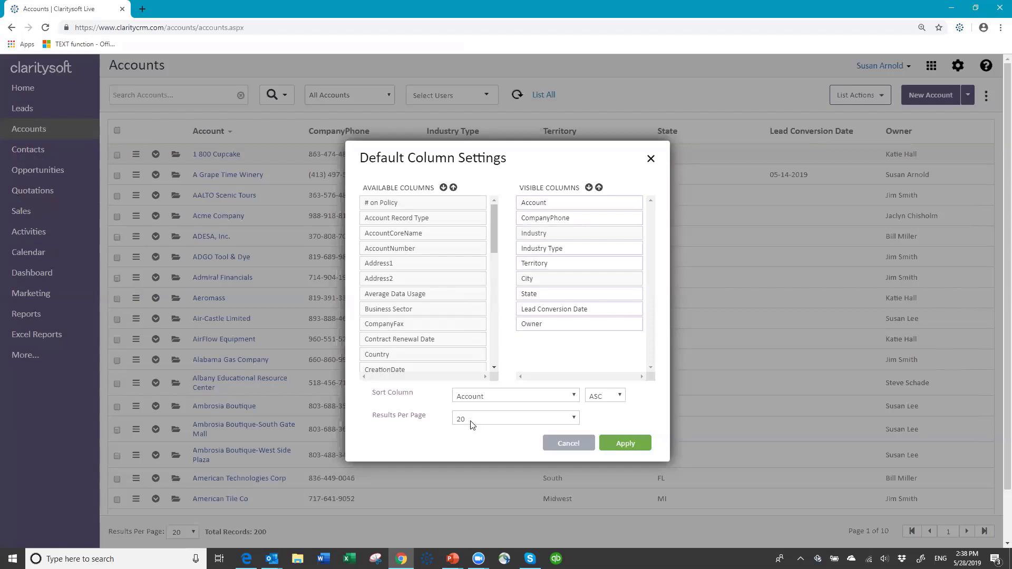
# Set the accounts list to 100 results per page and apply the column settings.
pyautogui.click(576, 420)
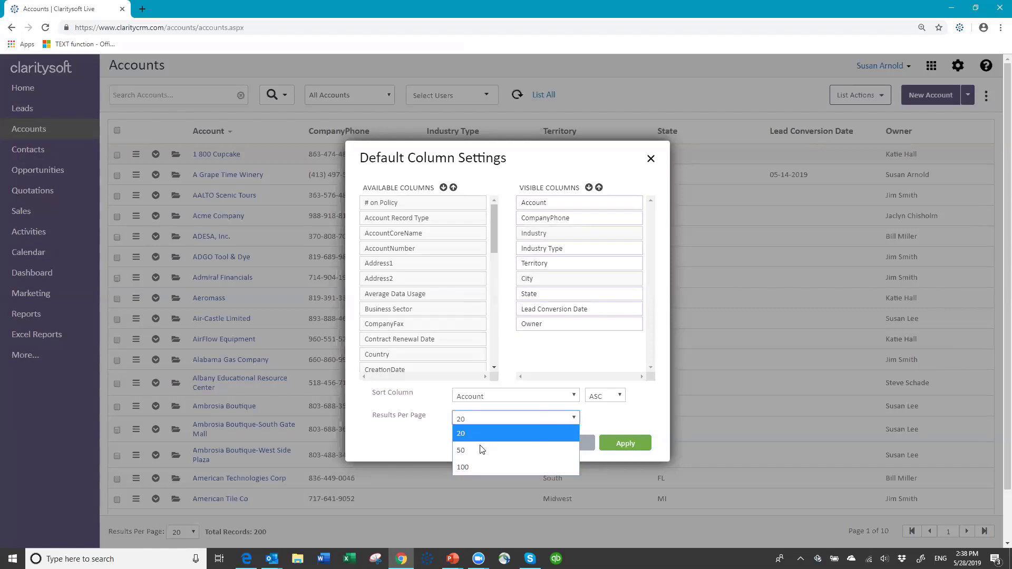
pyautogui.click(470, 467)
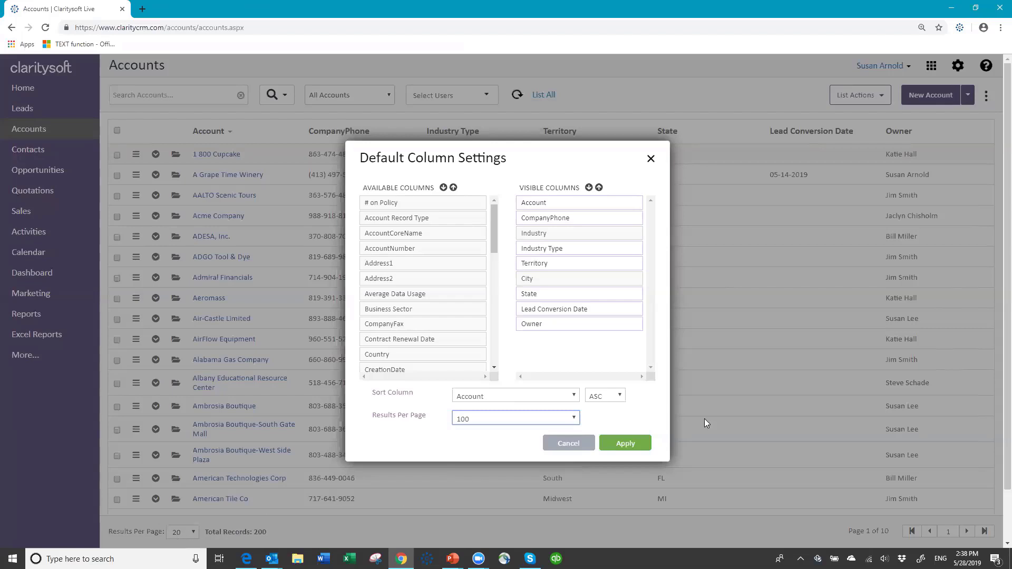
pyautogui.click(623, 444)
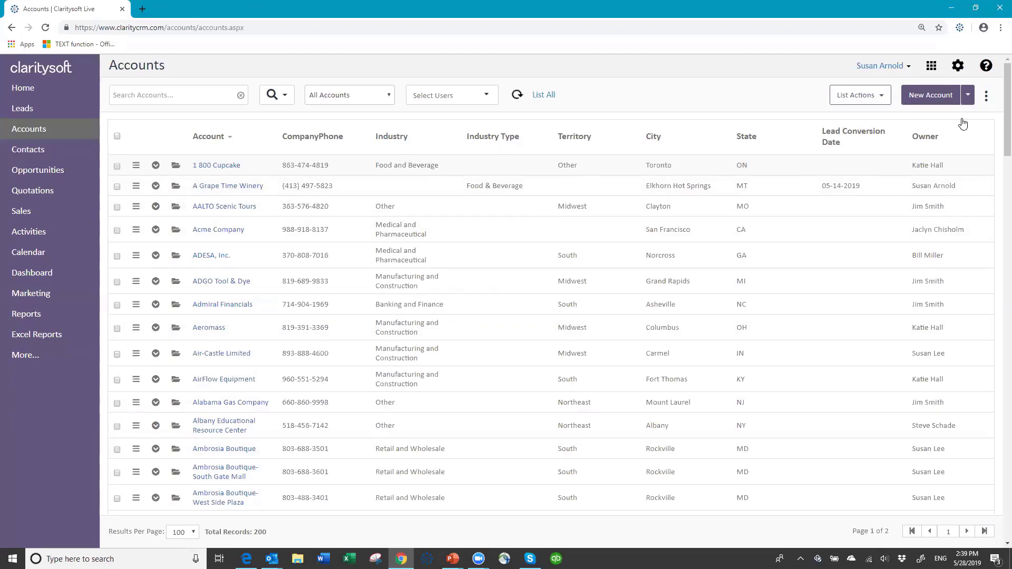
# Remove the Industry column from the visible account columns and apply the change.
pyautogui.click(985, 97)
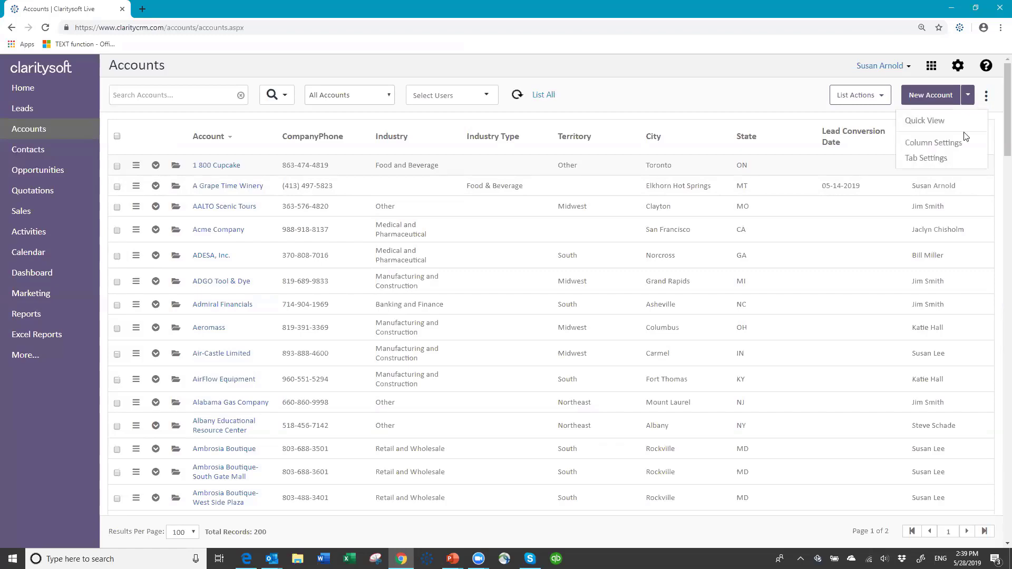
pyautogui.click(923, 153)
pyautogui.moveTo(529, 235); pyautogui.dragTo(358, 266)
pyautogui.click(632, 447)
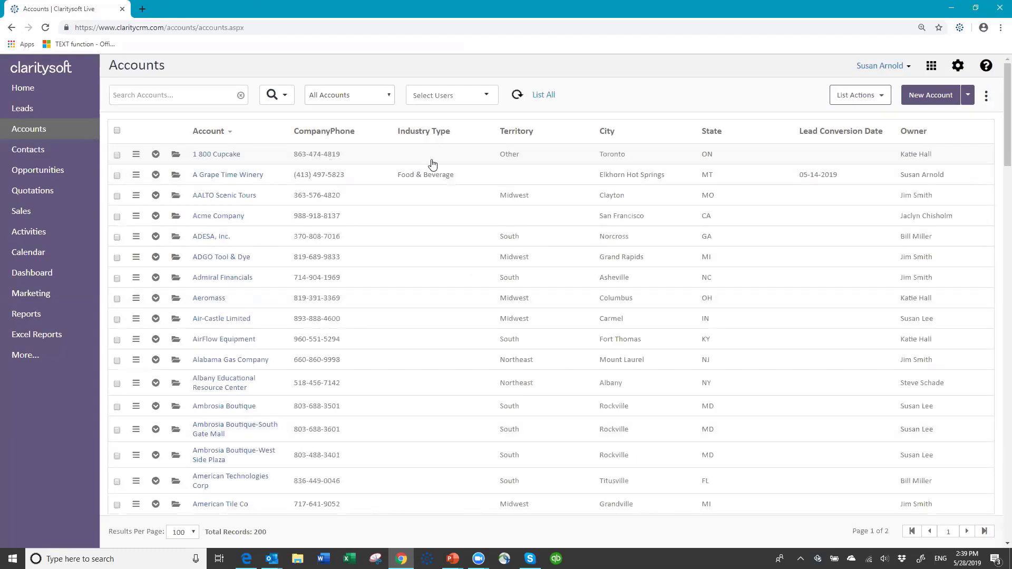
# Replace Industry Type with Industry among the visible account columns, apply the change, and open the contacts list.
pyautogui.click(985, 100)
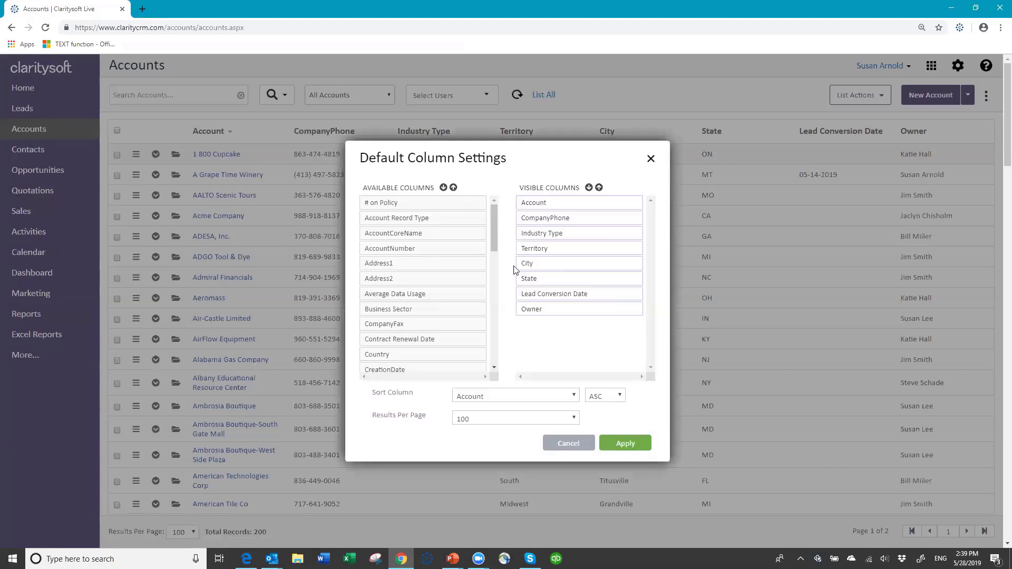
pyautogui.scroll(-3, 437, 328)
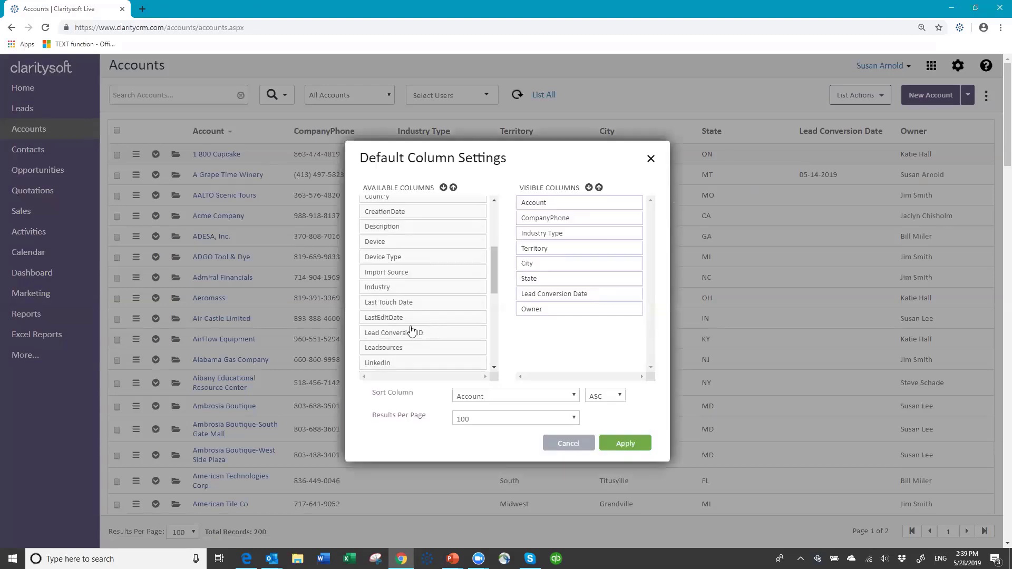
pyautogui.moveTo(459, 288); pyautogui.dragTo(390, 287)
pyautogui.click(630, 437)
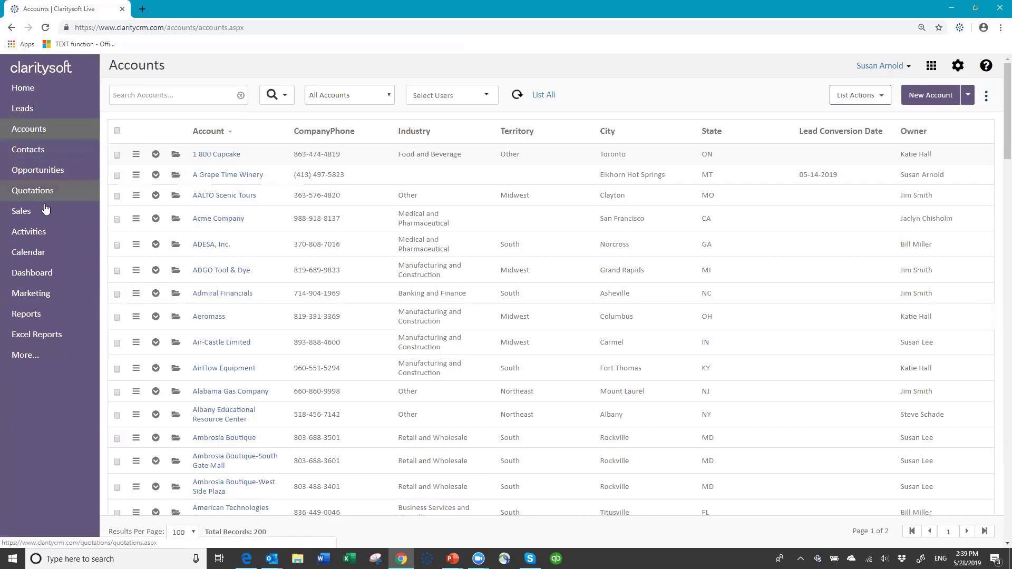
pyautogui.click(34, 151)
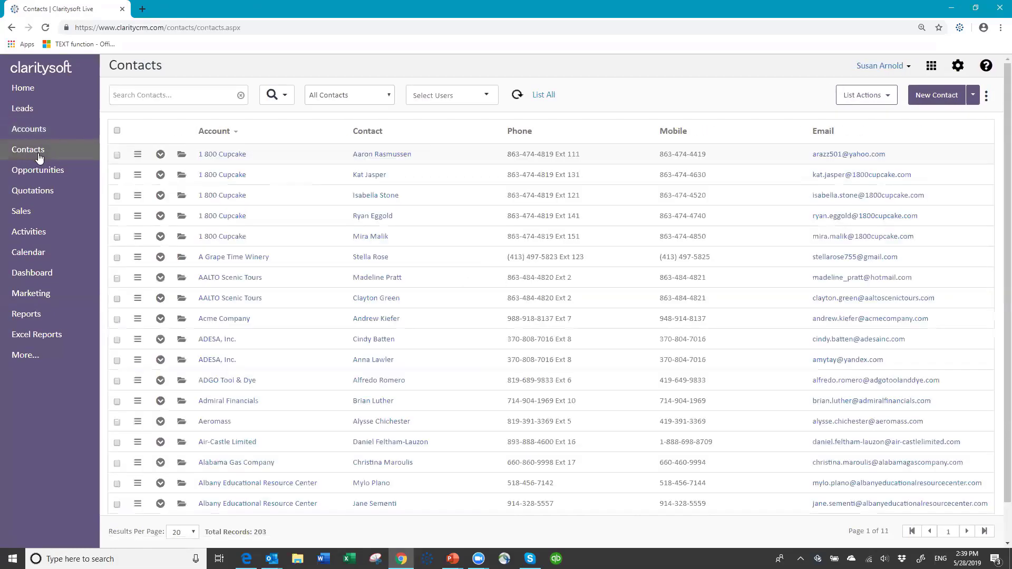
# Add Territory, City and State, in that order, to the visible contact columns below Email.
pyautogui.click(986, 97)
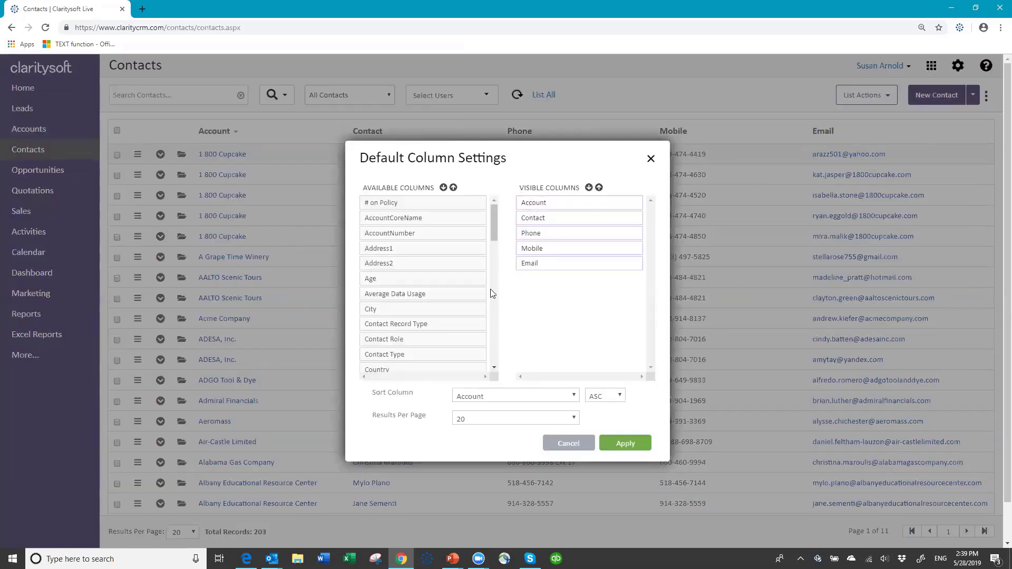
pyautogui.moveTo(417, 315); pyautogui.dragTo(576, 280)
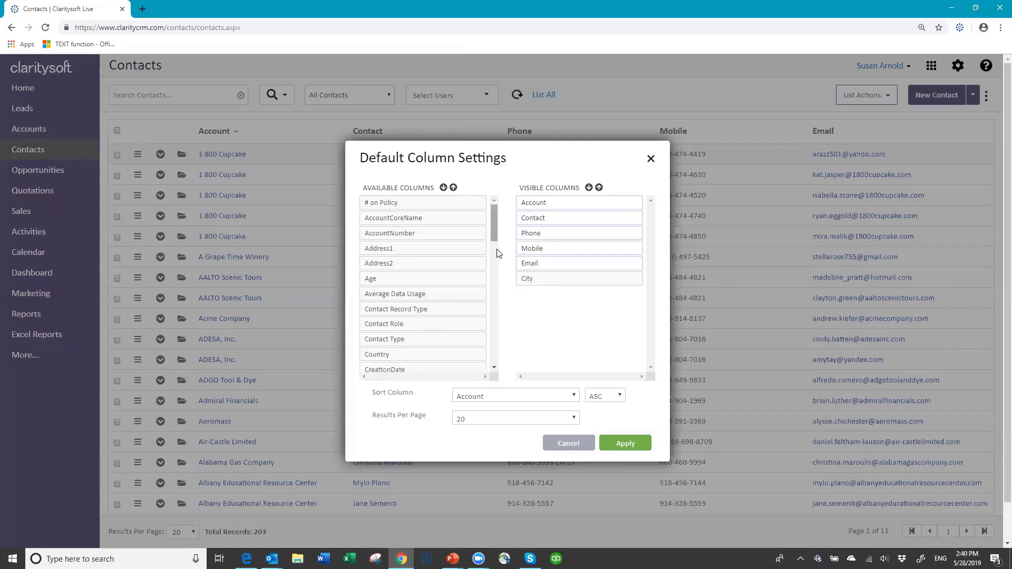
pyautogui.moveTo(494, 237); pyautogui.dragTo(503, 348)
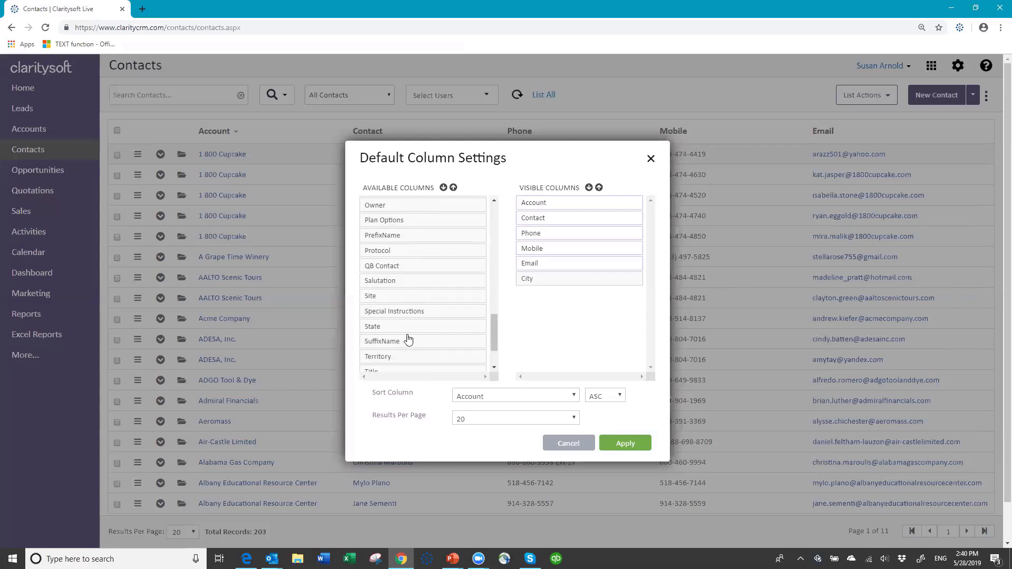
pyautogui.moveTo(410, 331); pyautogui.dragTo(564, 296)
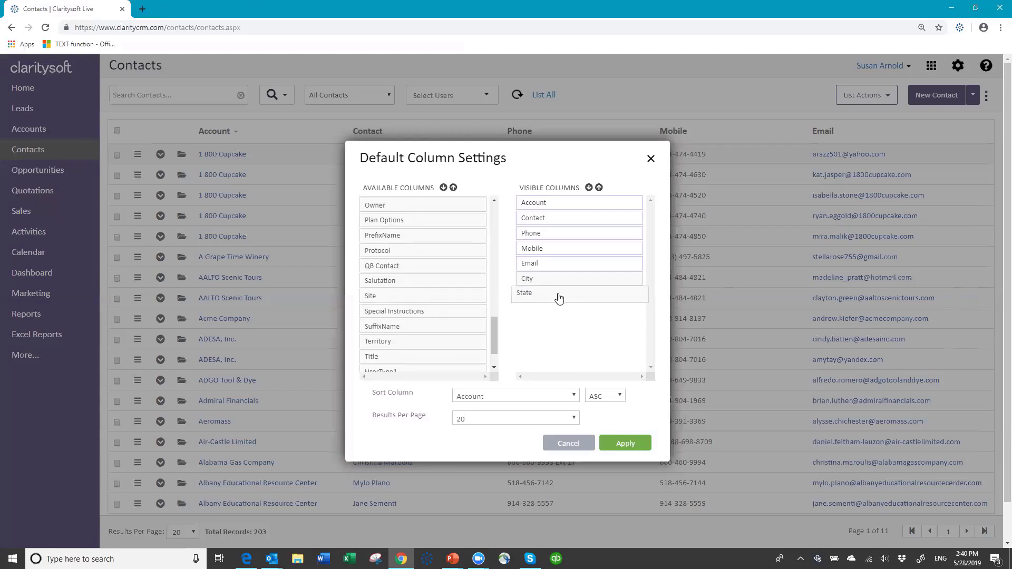
pyautogui.moveTo(478, 343); pyautogui.dragTo(586, 268)
pyautogui.moveTo(588, 324); pyautogui.dragTo(589, 293)
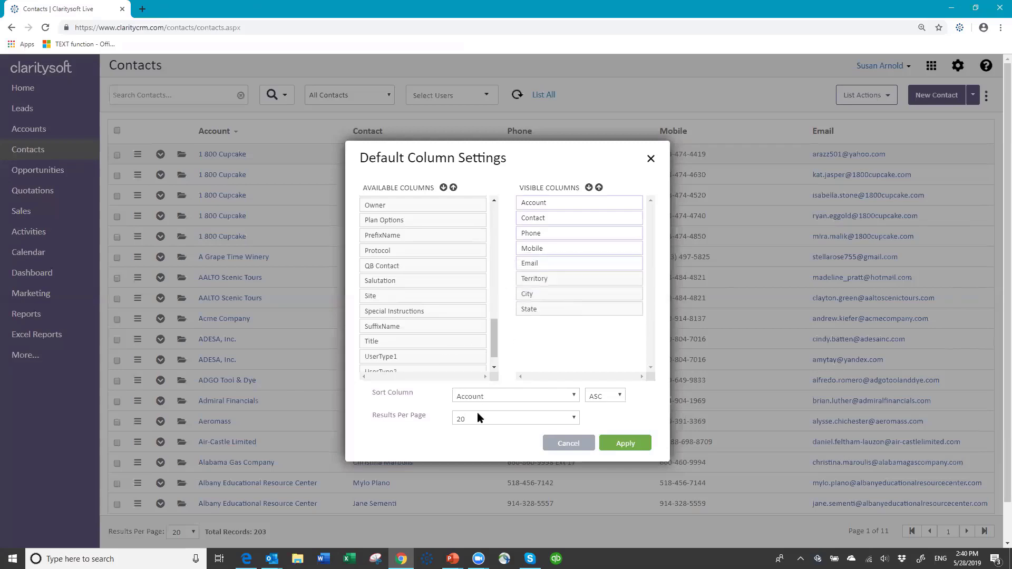
# Change the number of results per page for the contacts list and apply the column settings.
pyautogui.click(572, 419)
pyautogui.click(483, 469)
pyautogui.click(635, 450)
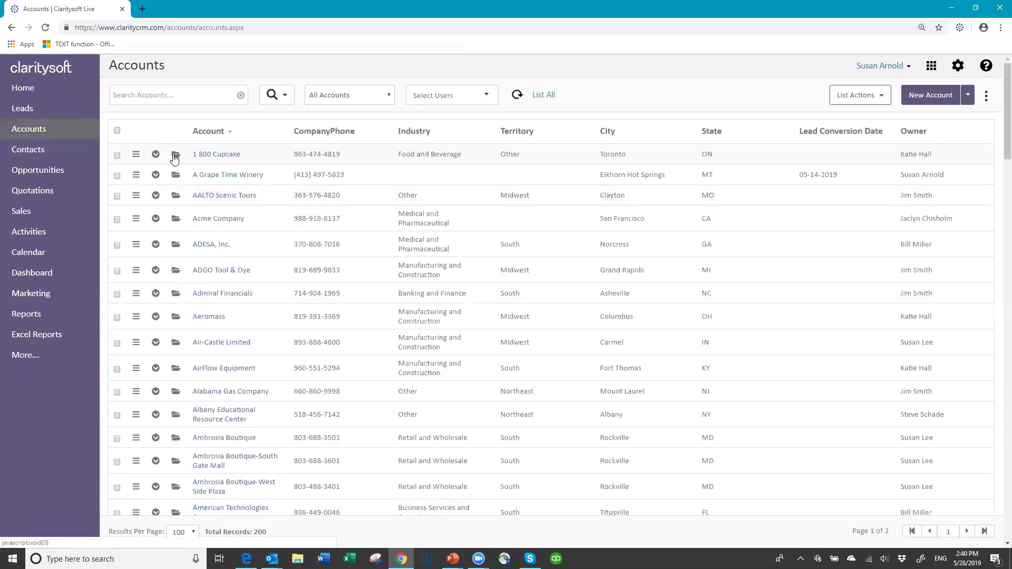
# Open the 1 800 Cupcake account, review its contacts, open and closed activities, email campaigns and opportunities, and save and close it.
pyautogui.click(174, 155)
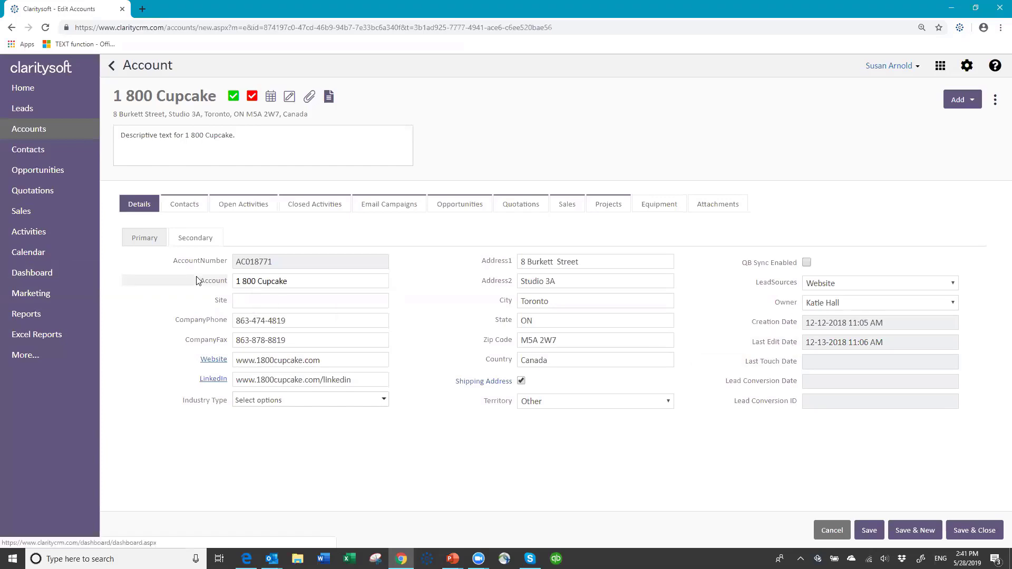
pyautogui.click(193, 212)
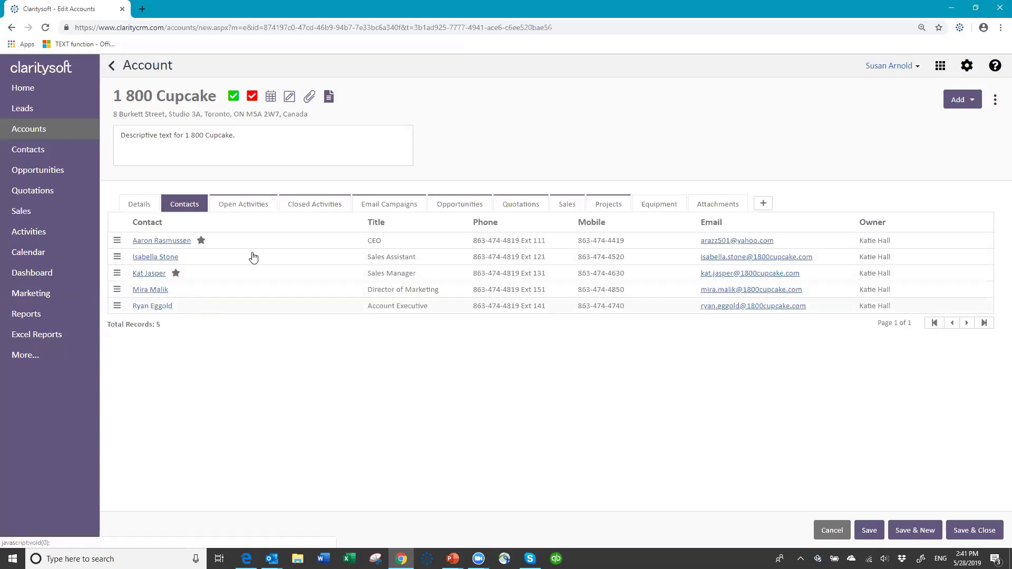
pyautogui.click(245, 207)
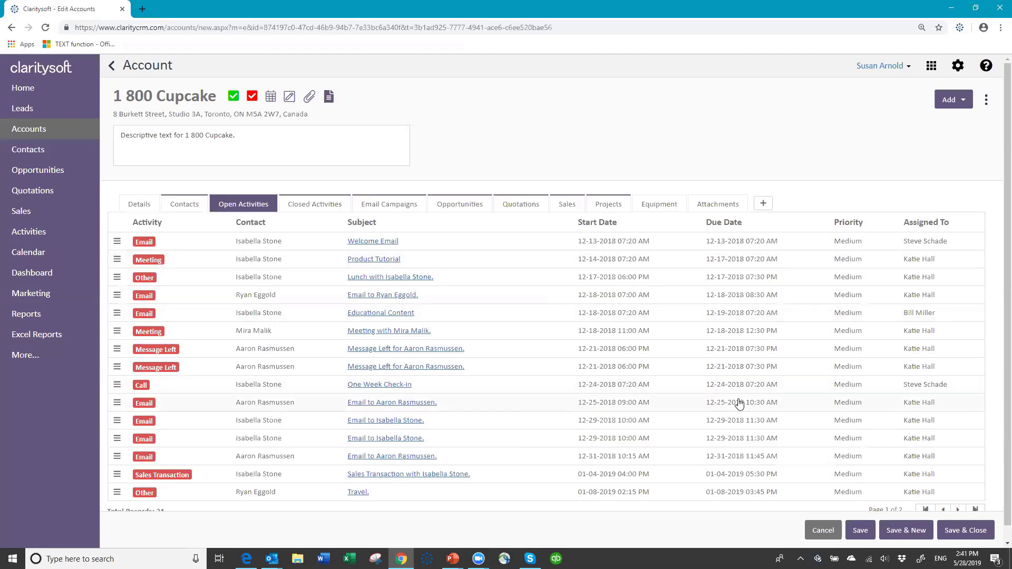
pyautogui.click(318, 206)
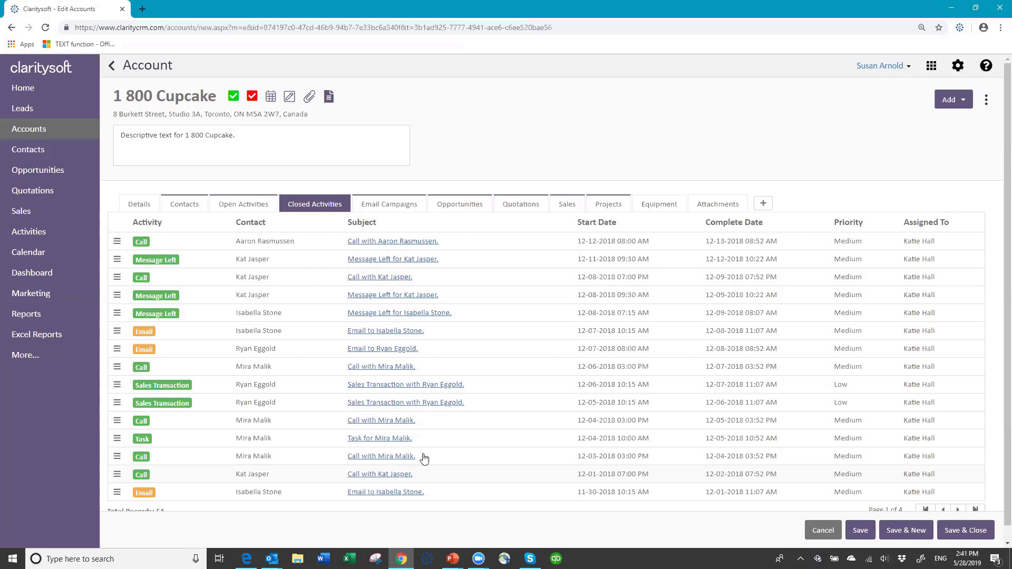
pyautogui.click(390, 205)
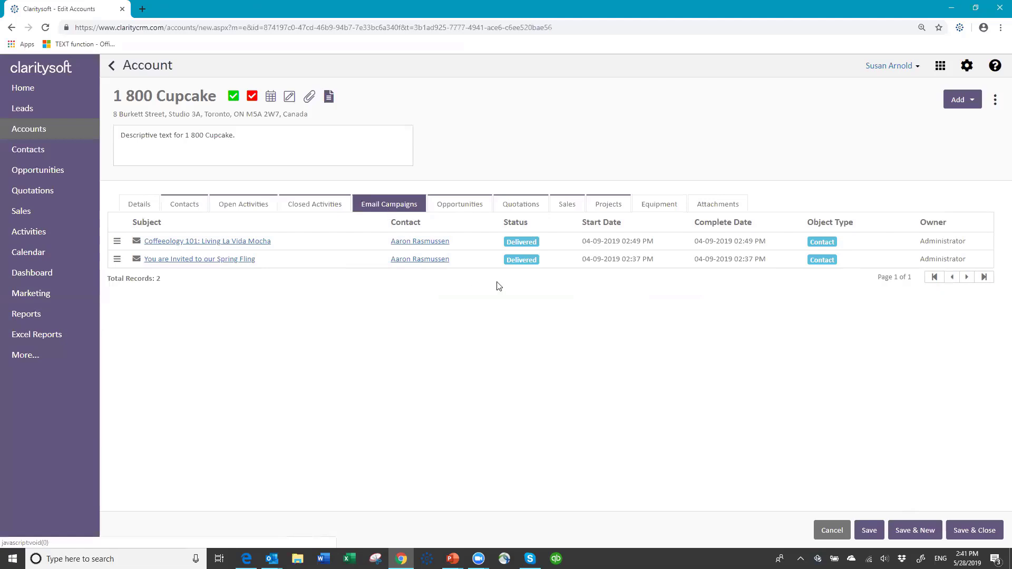
pyautogui.click(466, 206)
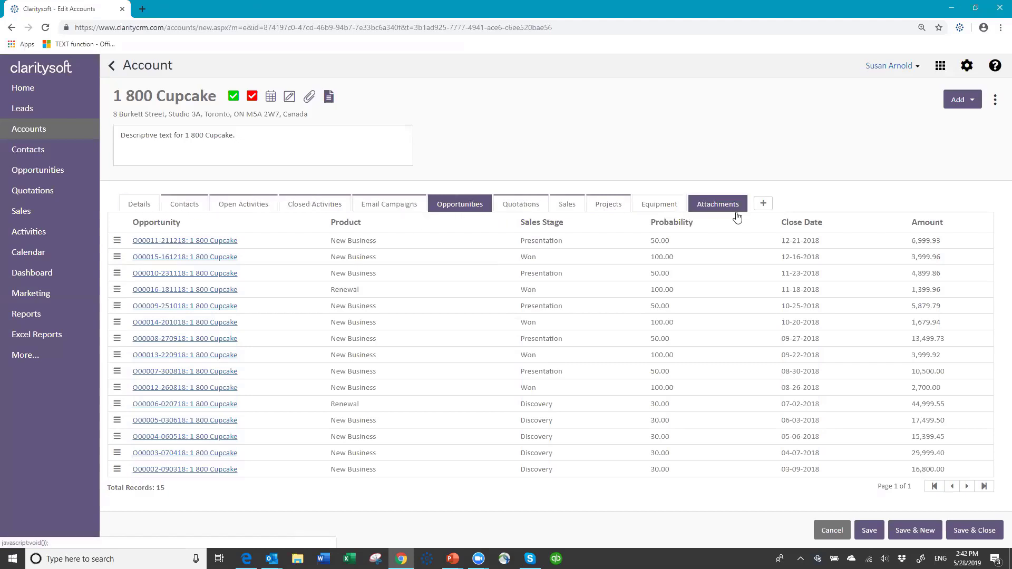
pyautogui.click(968, 536)
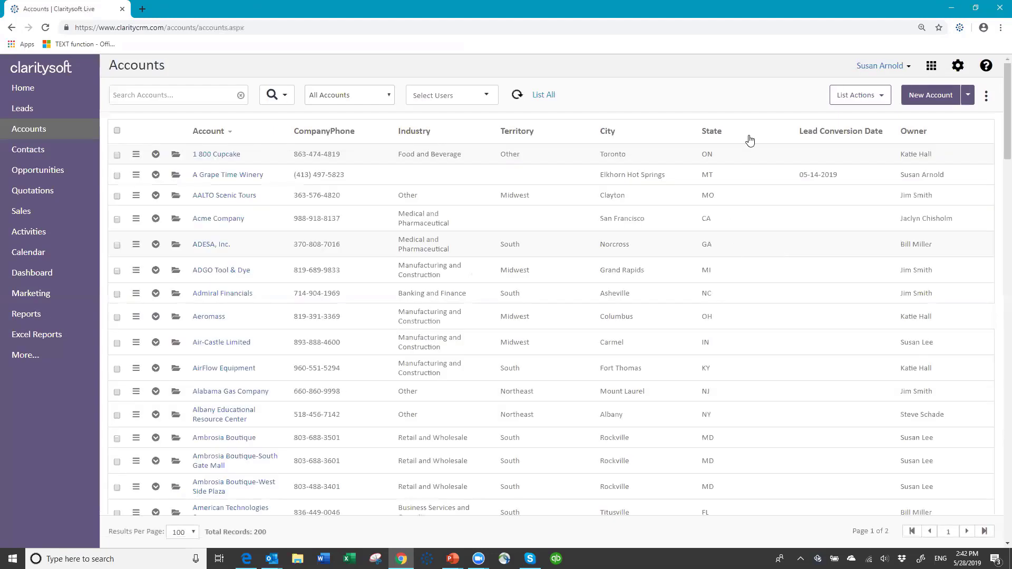
# Remove Projects from the visible account sub tabs, apply the change, and check the tabs in the 1 800 Cupcake account.
pyautogui.click(986, 99)
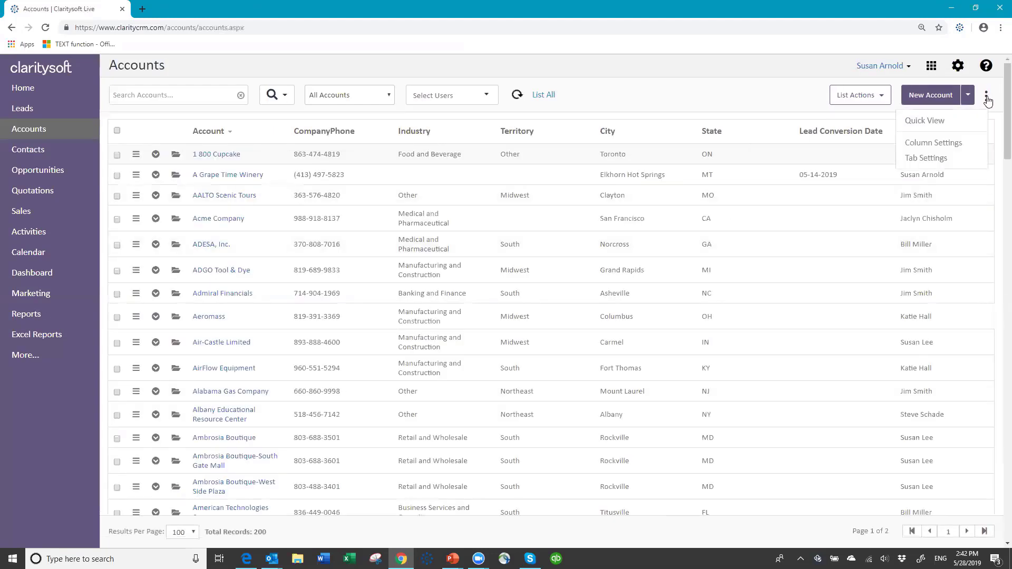
pyautogui.click(926, 159)
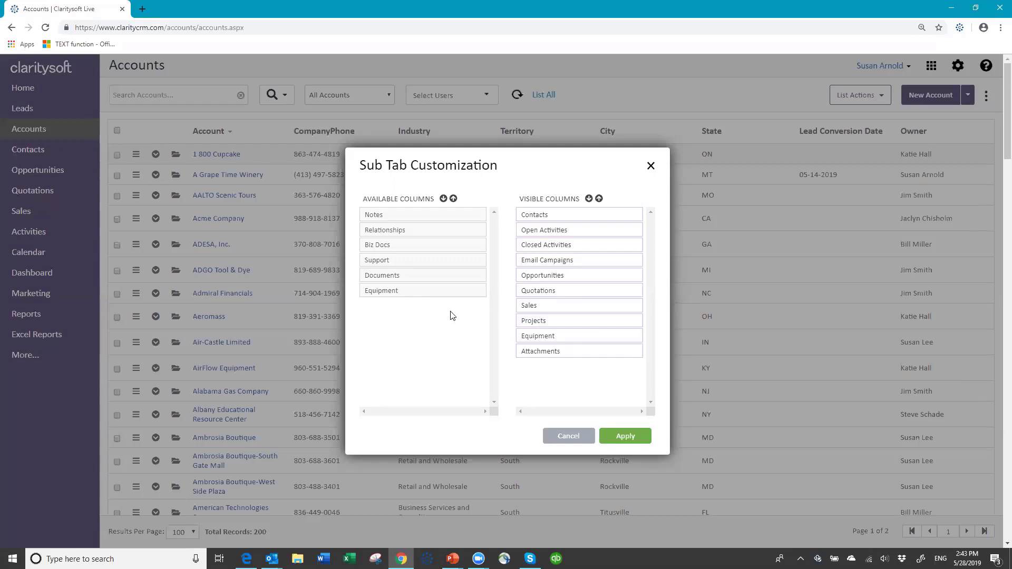
pyautogui.moveTo(452, 315); pyautogui.dragTo(390, 407)
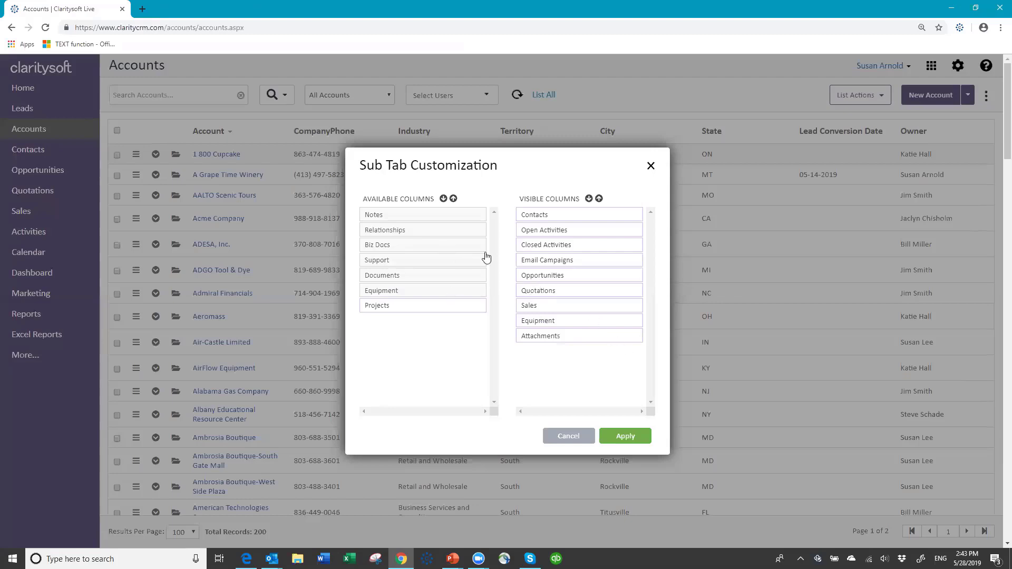
pyautogui.click(627, 436)
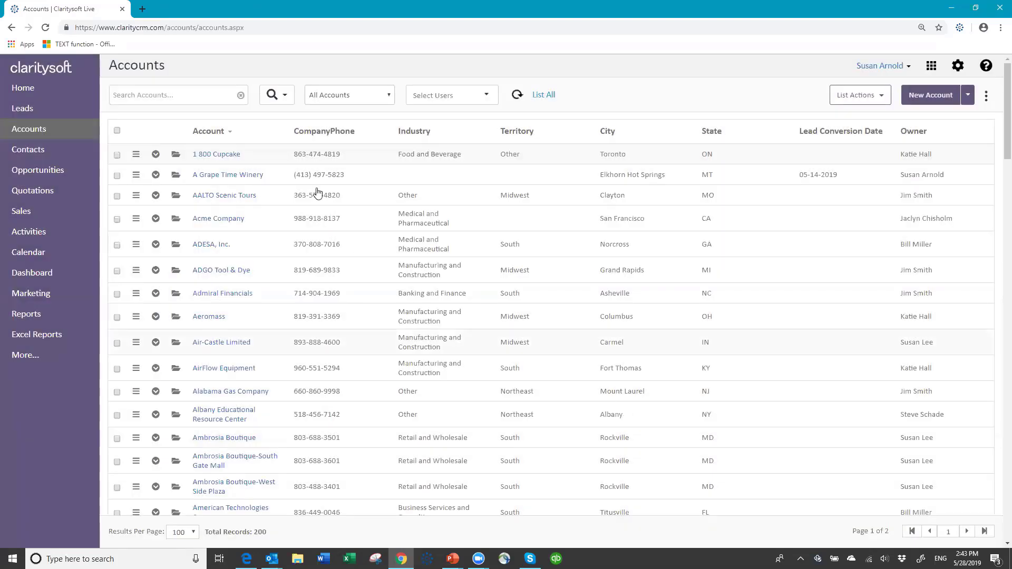
pyautogui.click(175, 155)
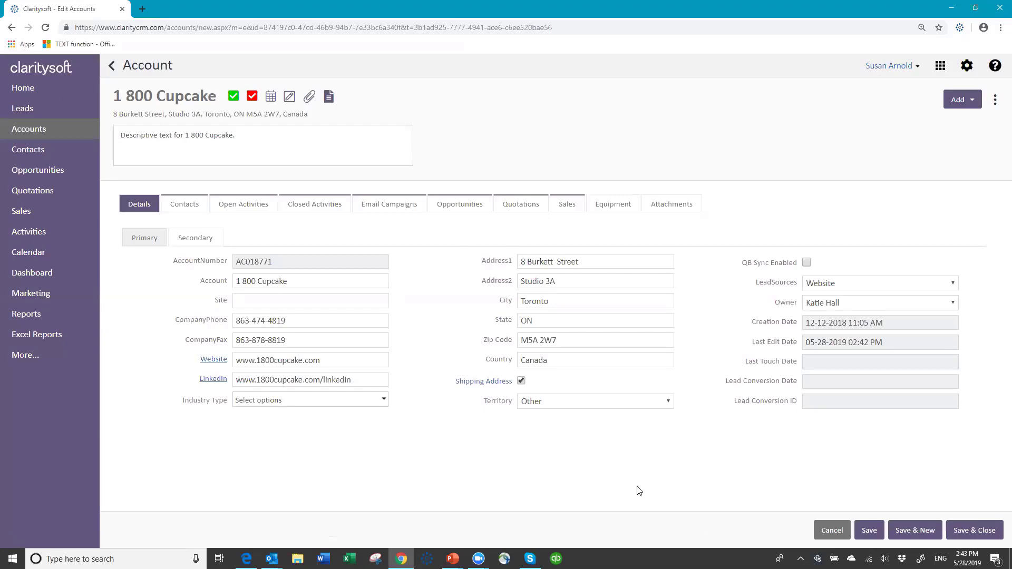
pyautogui.click(833, 530)
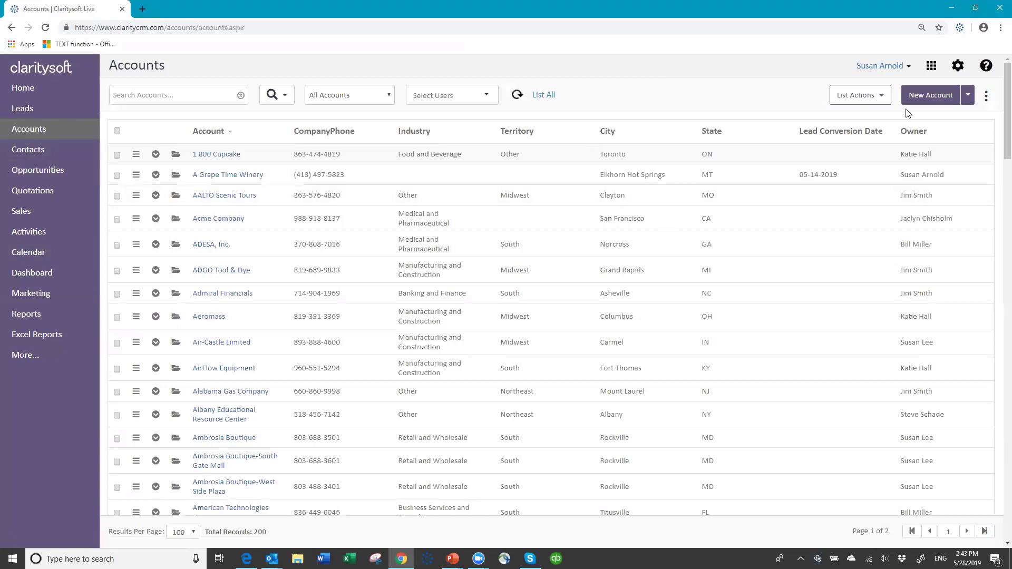
# Add the Accounts Added YTD and Leads This Month key indicators to the home page.
pyautogui.click(34, 92)
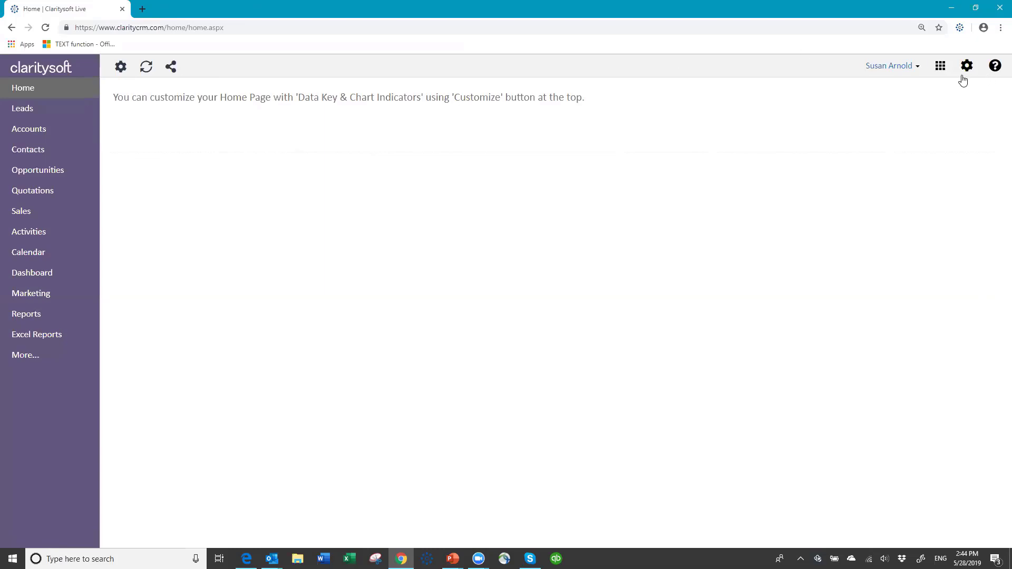
pyautogui.click(121, 70)
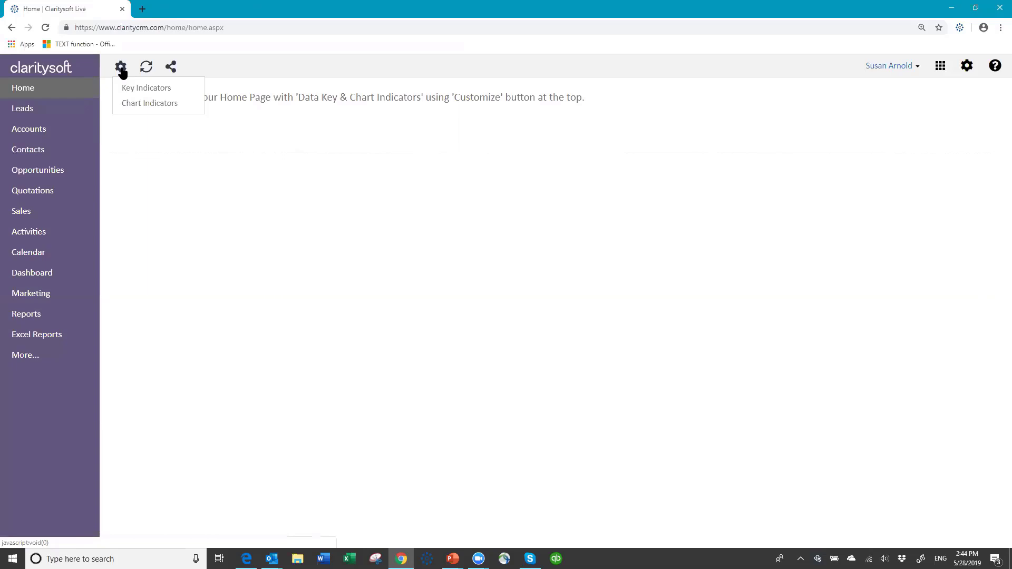
pyautogui.click(161, 93)
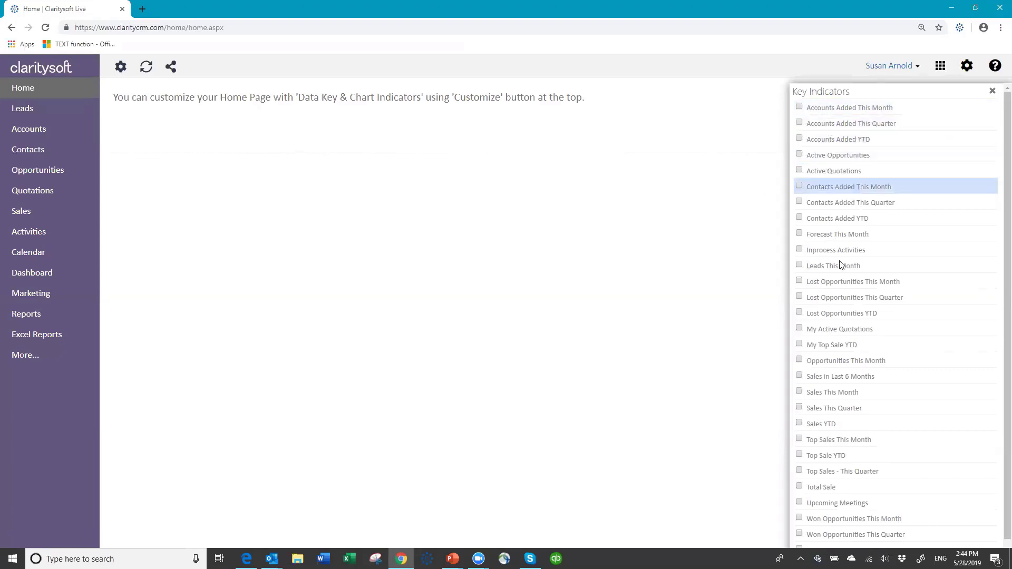
pyautogui.scroll(-1, 834, 455)
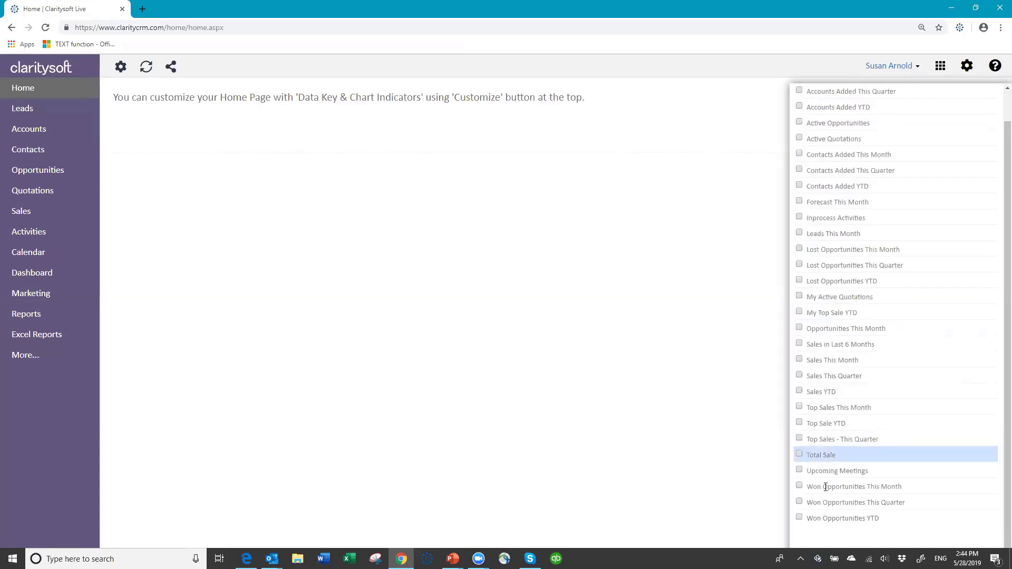
pyautogui.scroll(1, 853, 421)
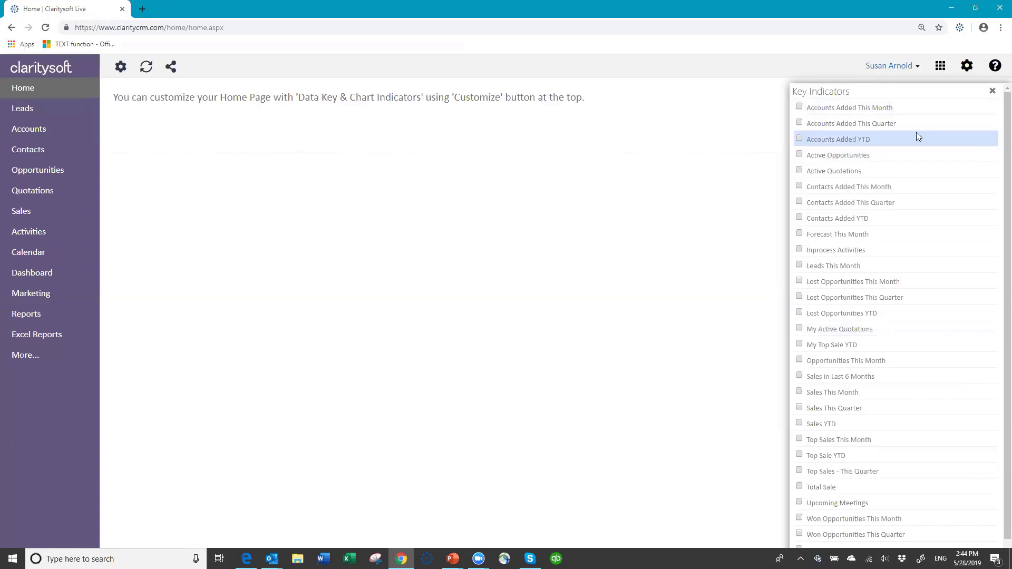
pyautogui.click(799, 138)
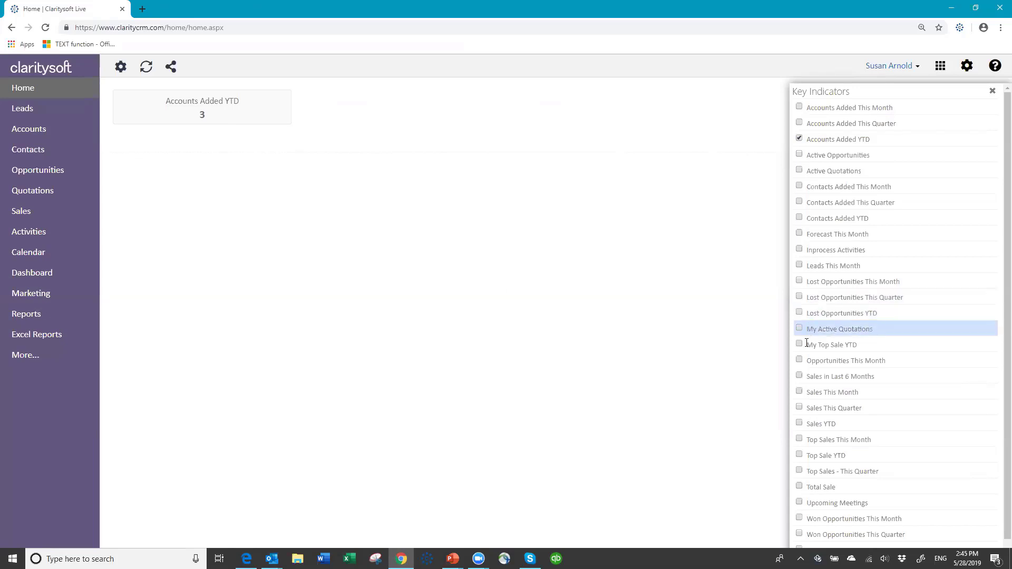
pyautogui.click(799, 265)
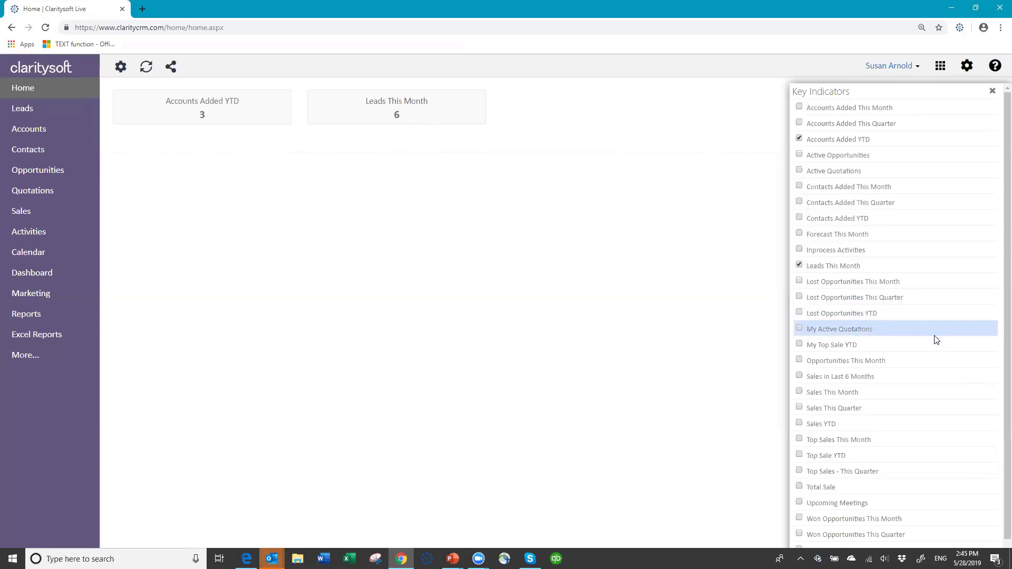
# Add the Won Opportunities YTD and Opportunities This Month key indicators and close the key indicator list.
pyautogui.scroll(-1, 924, 337)
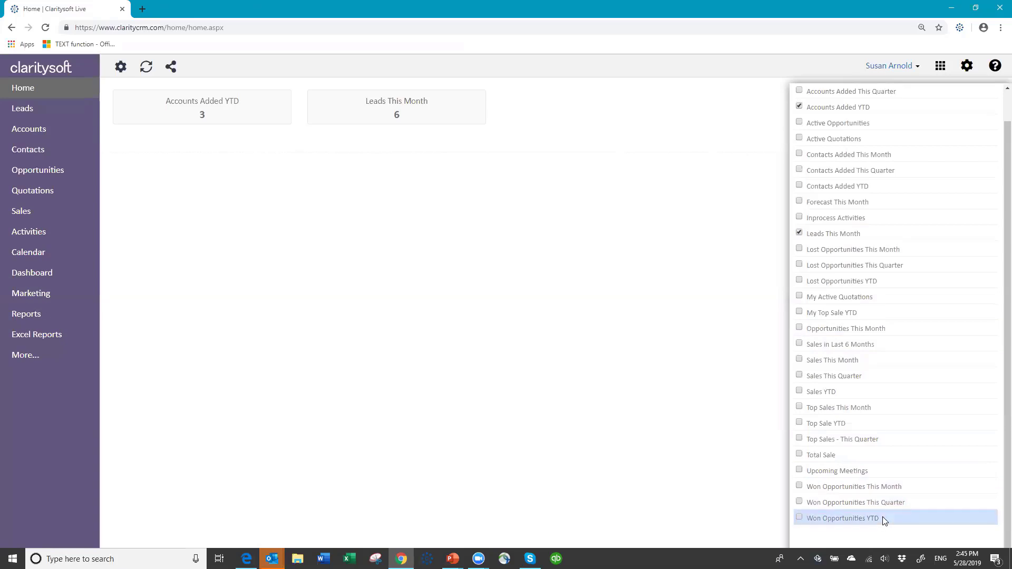
pyautogui.click(799, 517)
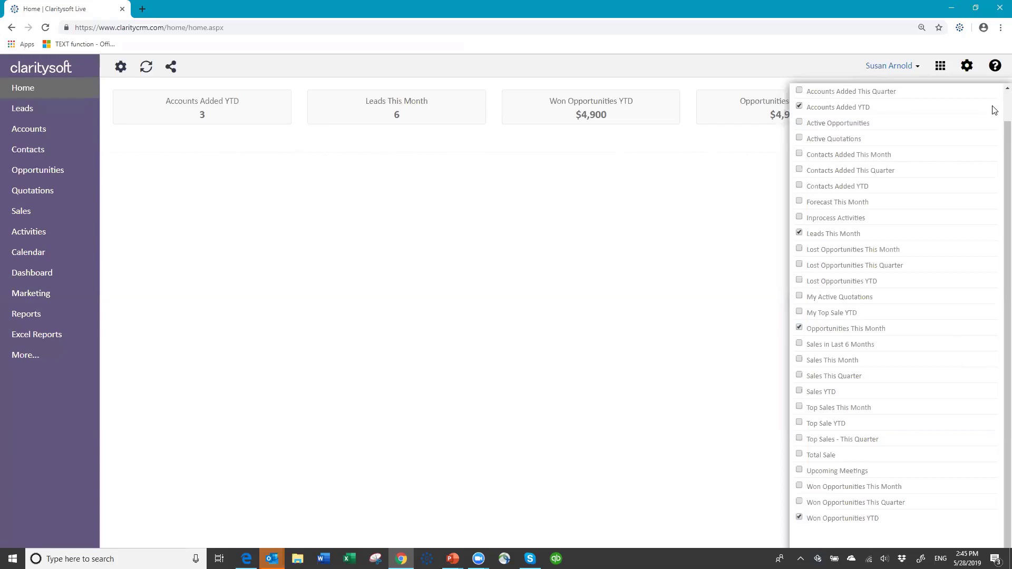
pyautogui.scroll(2, 996, 89)
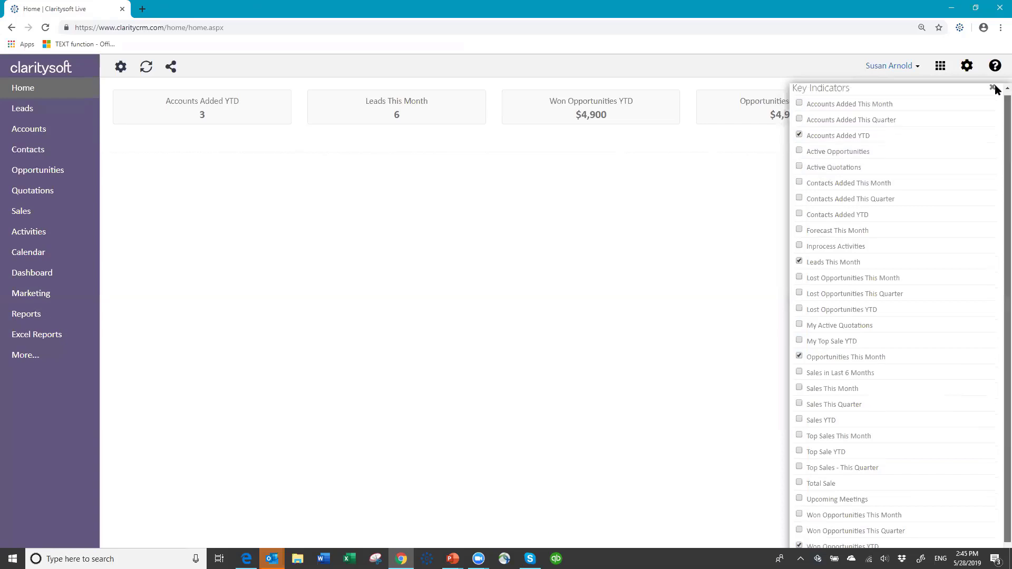
pyautogui.scroll(1, 996, 91)
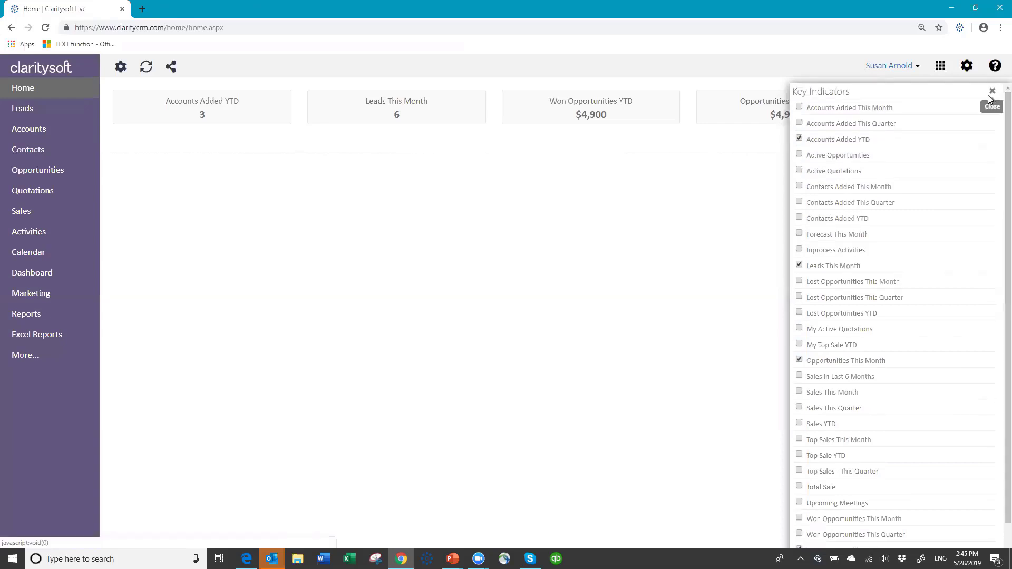
pyautogui.click(990, 95)
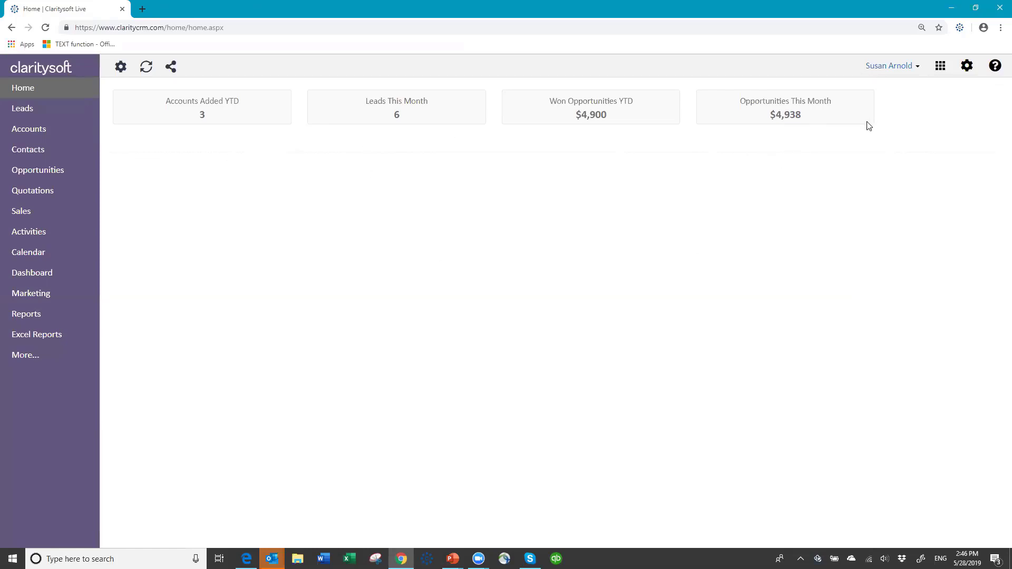
# Show the Leads By Owner YTD chart indicator on the home page, leaving Accounts By Owner Created Last Month disabled.
pyautogui.click(120, 68)
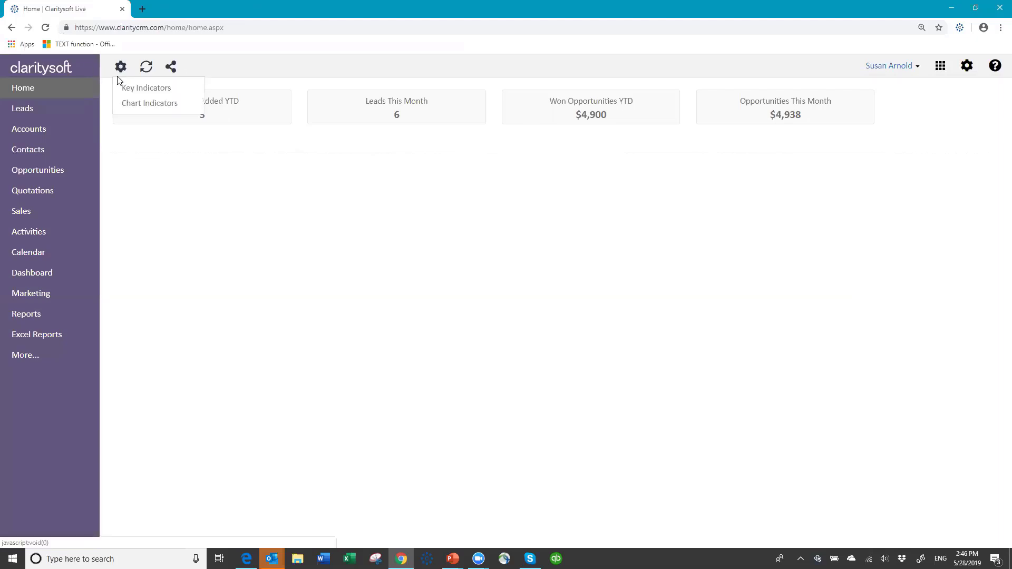
pyautogui.click(126, 104)
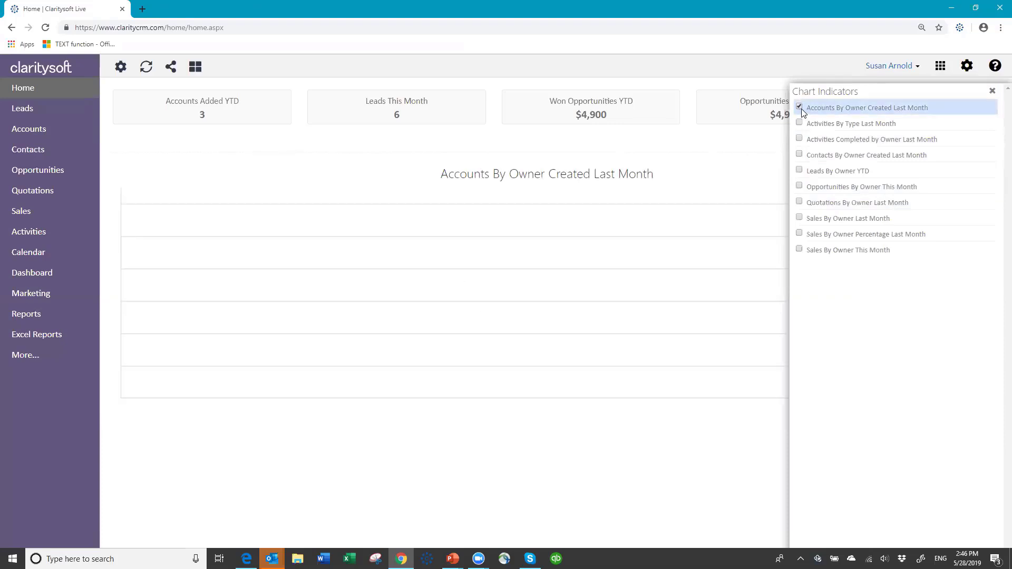
pyautogui.click(799, 107)
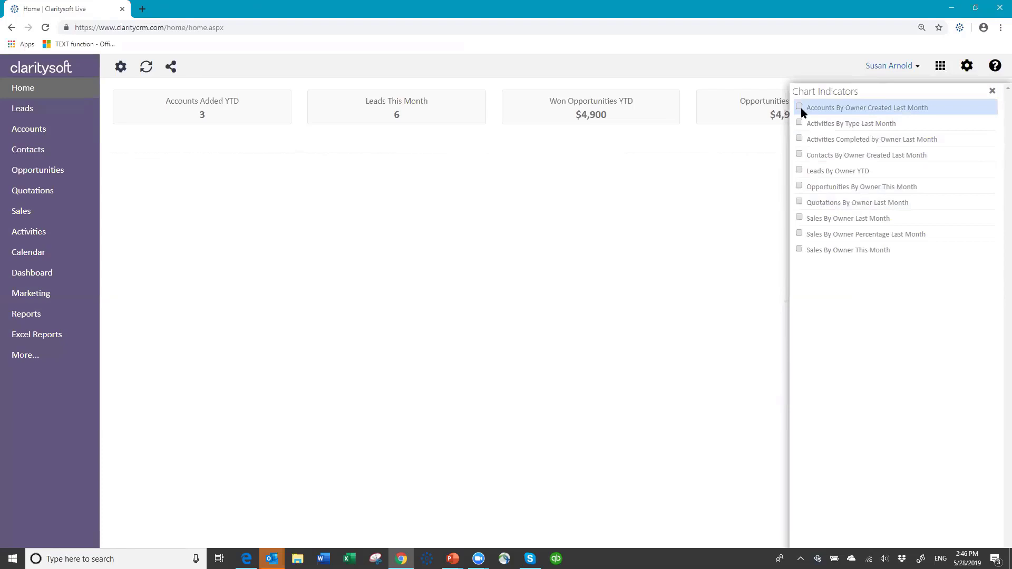
pyautogui.click(799, 170)
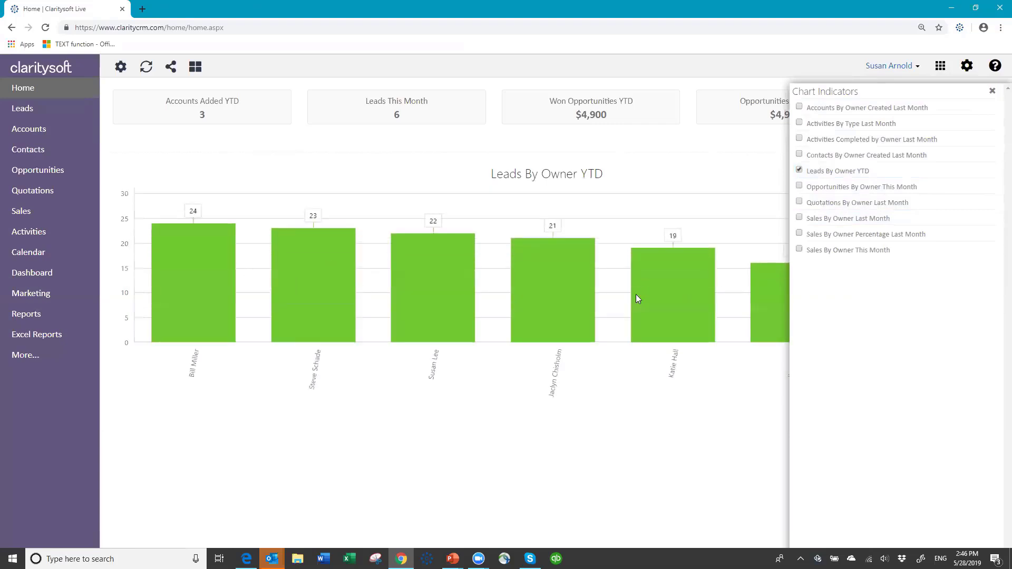
# Add the Opportunities By Owner This Month chart indicator to the home page and close the chart indicator list.
pyautogui.click(992, 91)
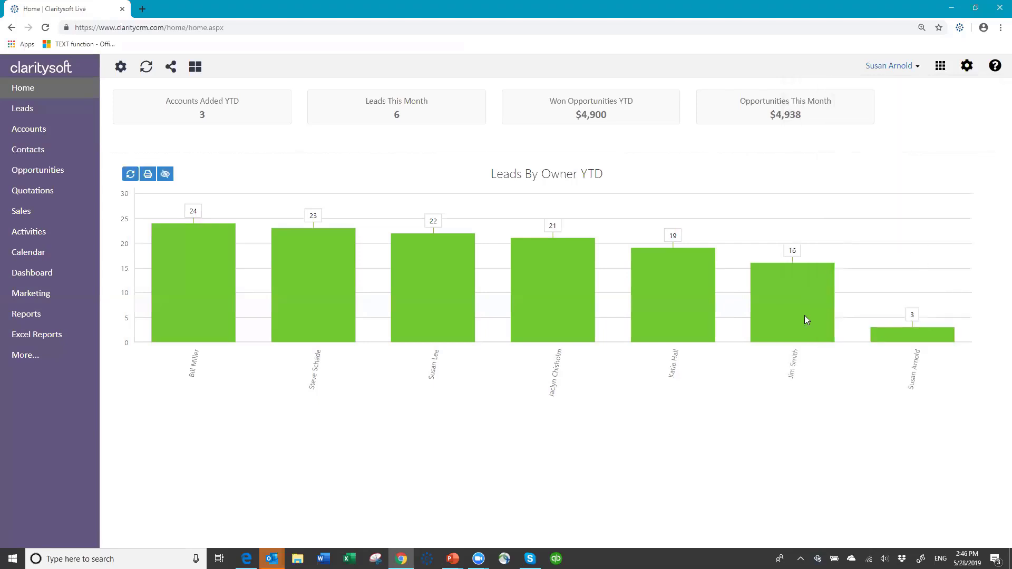
pyautogui.moveTo(230, 248)
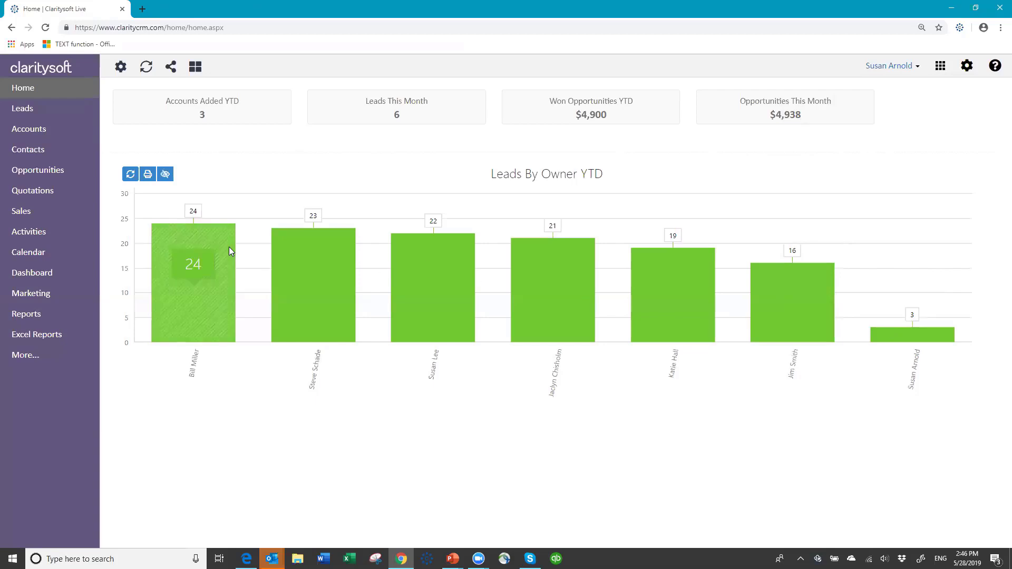
pyautogui.click(119, 71)
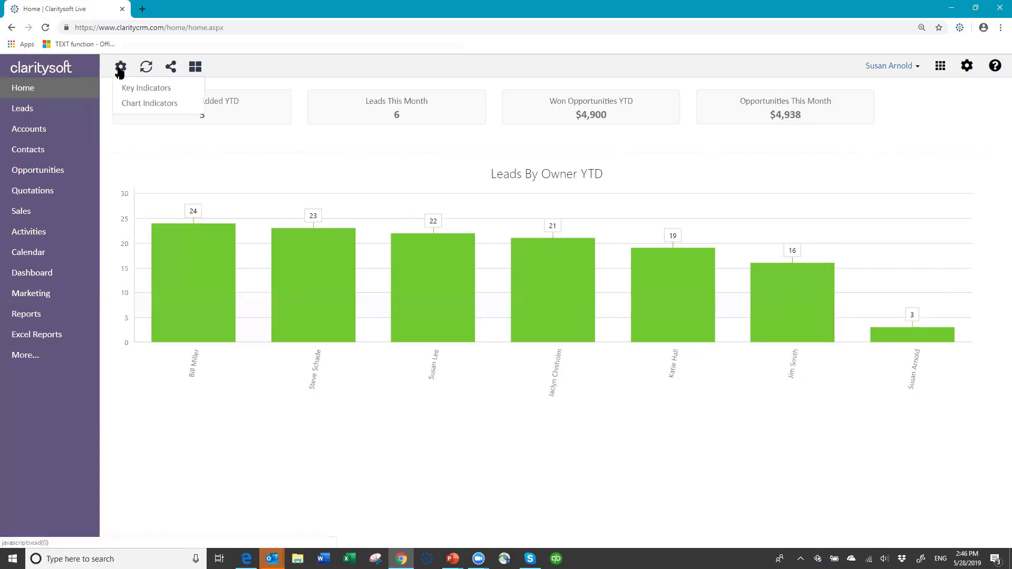
pyautogui.click(141, 104)
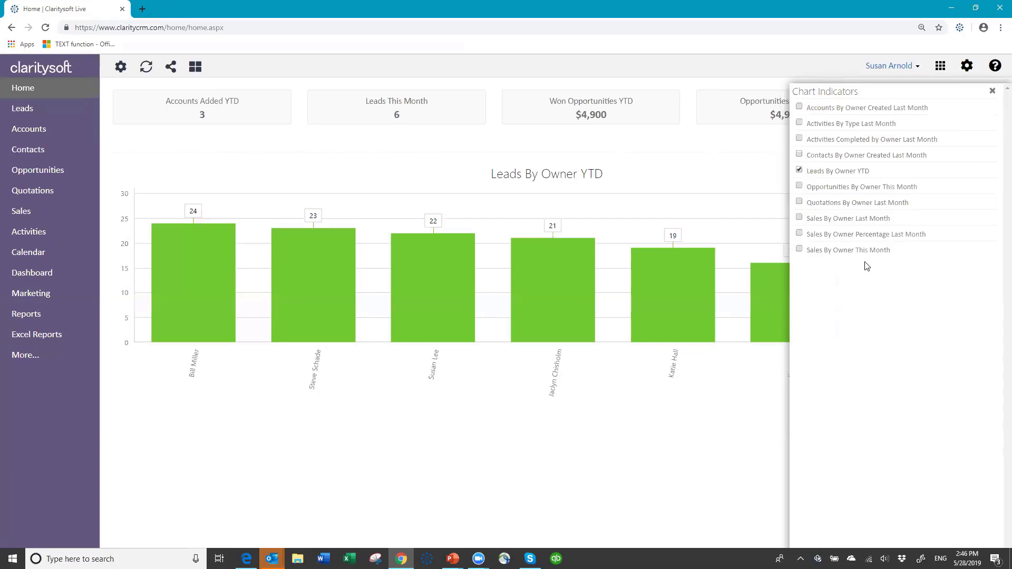
pyautogui.click(799, 187)
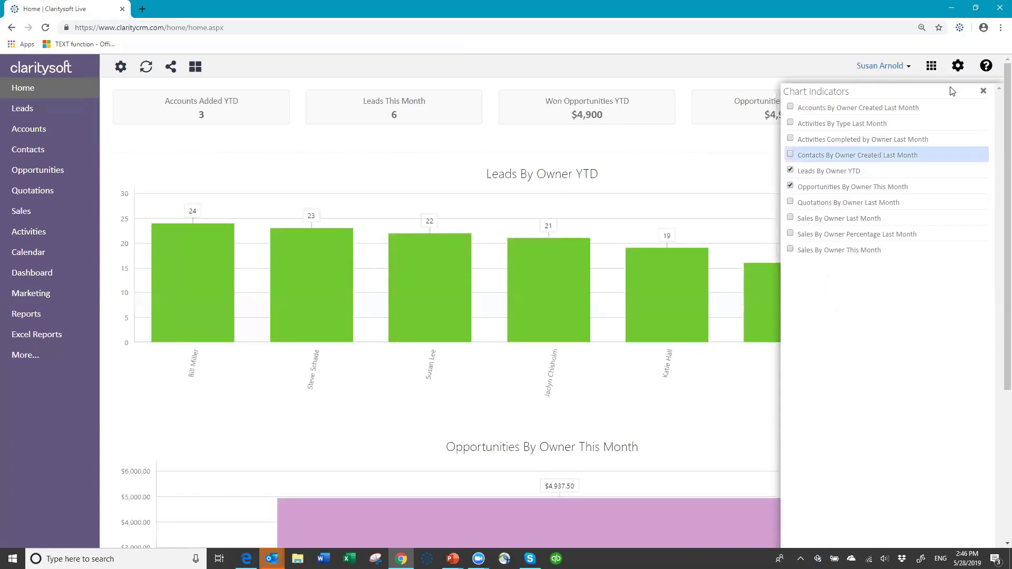
pyautogui.click(983, 93)
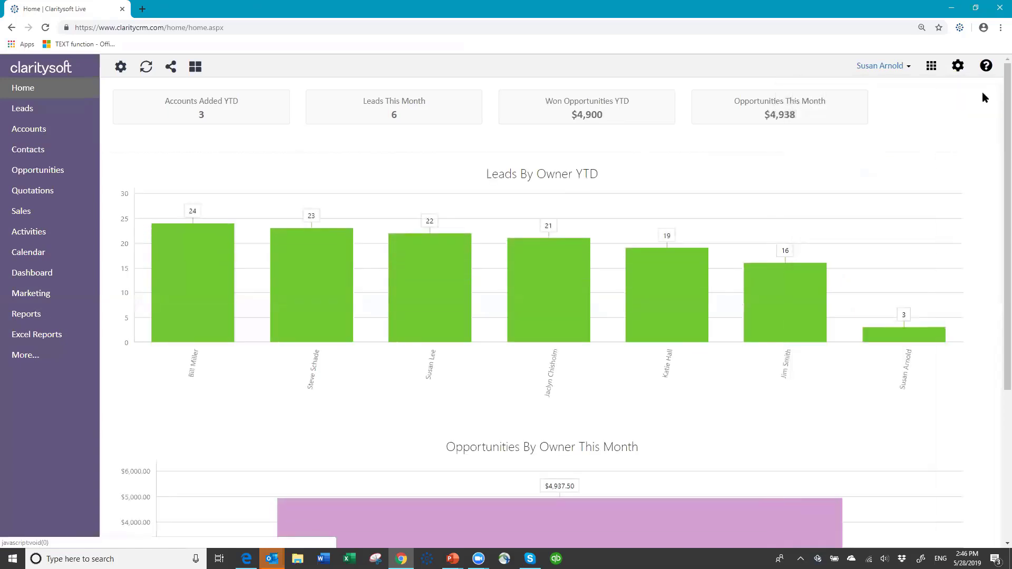
# Look over both home page charts and arrange them side by side.
pyautogui.scroll(-4, 624, 409)
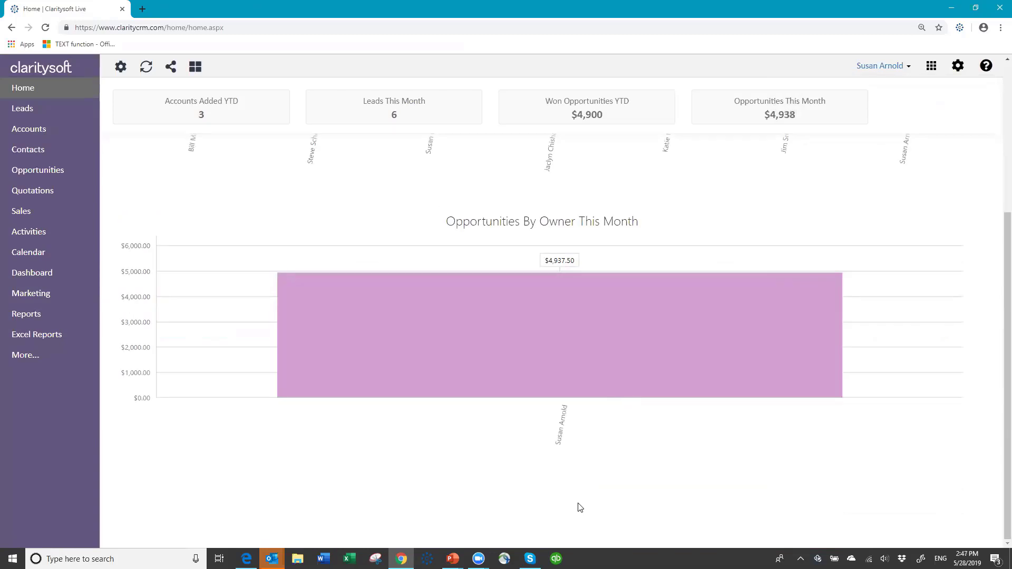
pyautogui.moveTo(601, 362)
pyautogui.scroll(4, 604, 366)
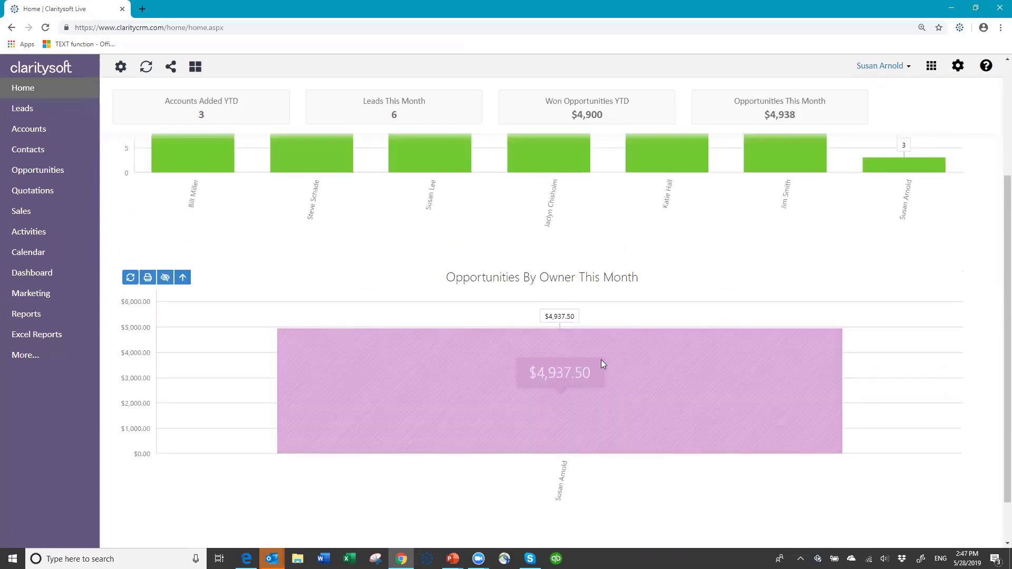
pyautogui.scroll(-4, 606, 365)
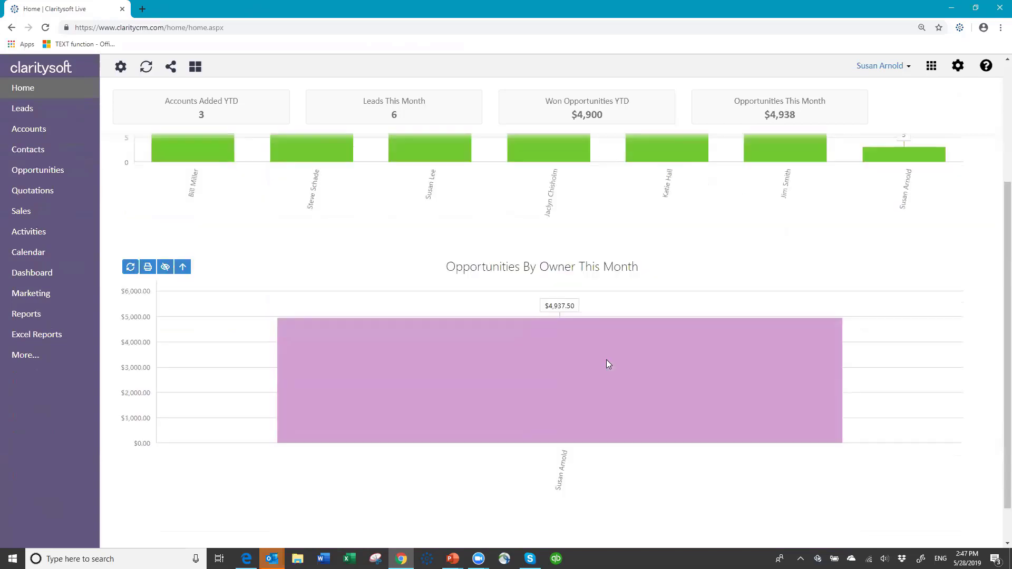
pyautogui.scroll(4, 610, 359)
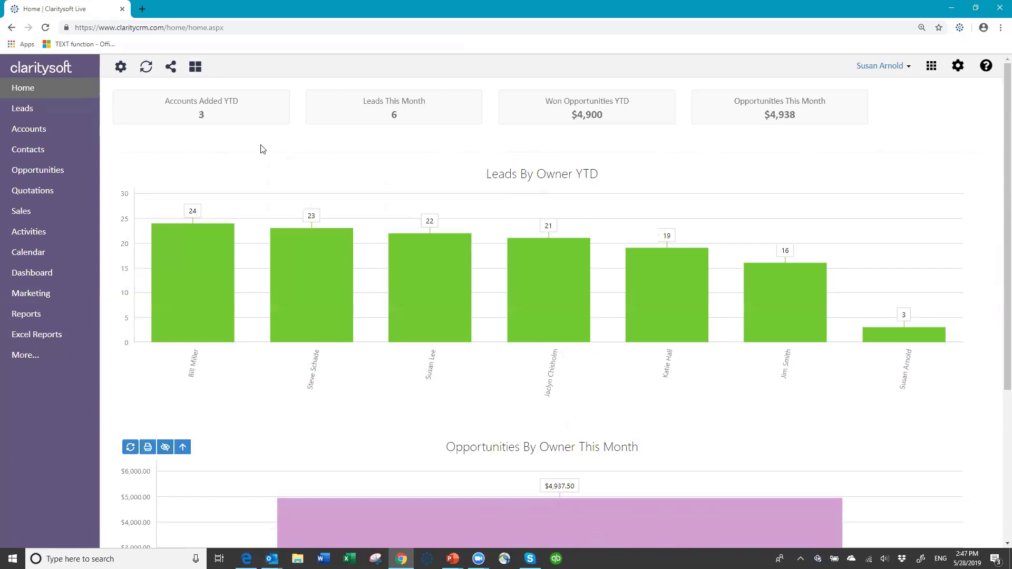
pyautogui.click(195, 67)
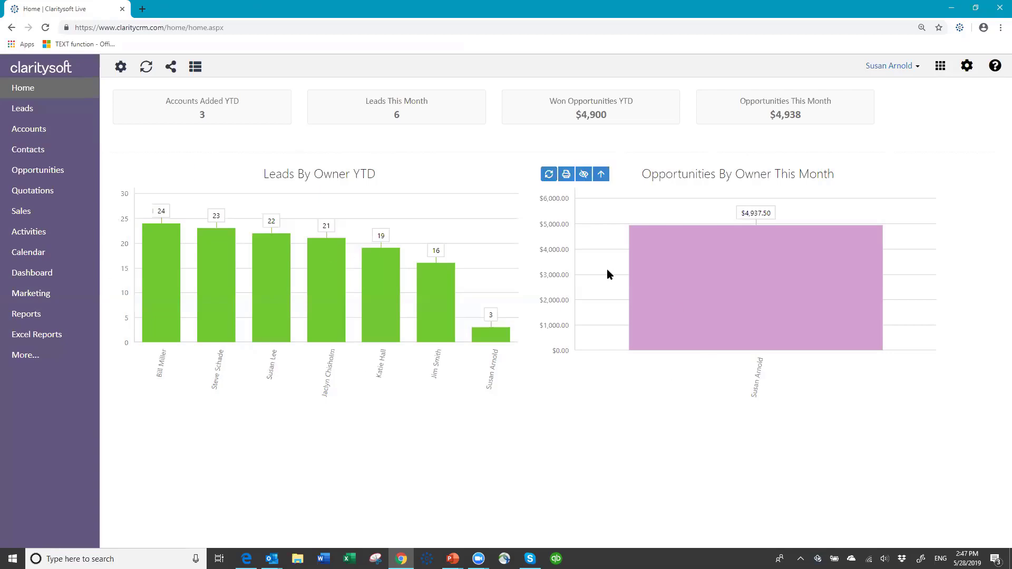
# Check which charts can be selected in the Dashboard settings, close the list and return to the home page.
pyautogui.click(36, 276)
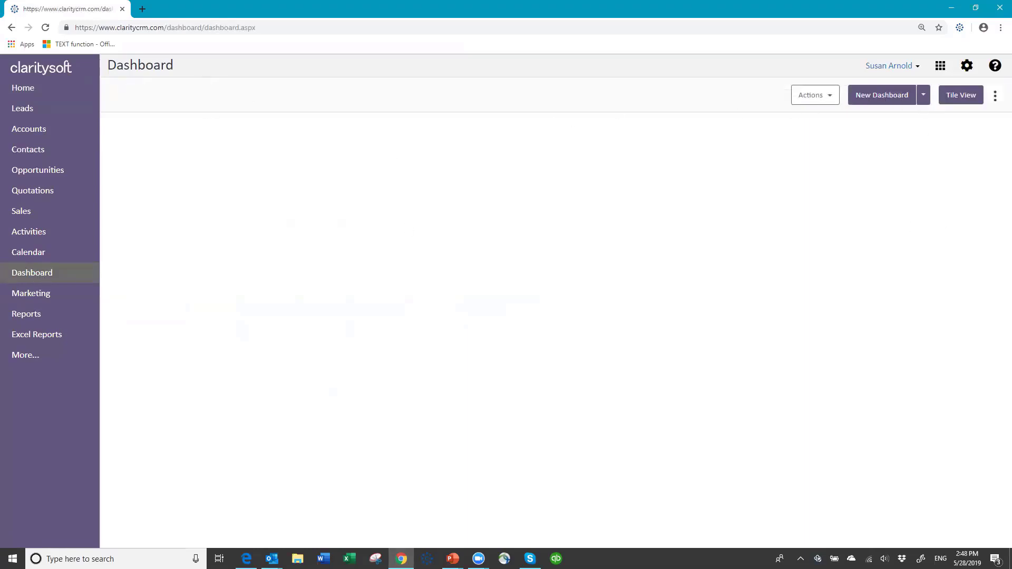
pyautogui.click(995, 98)
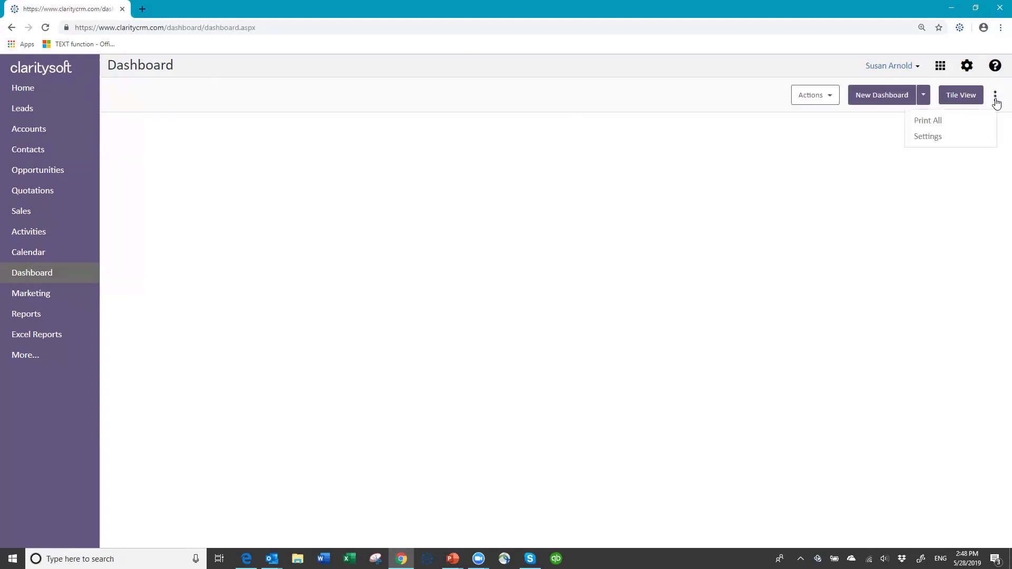
pyautogui.click(946, 137)
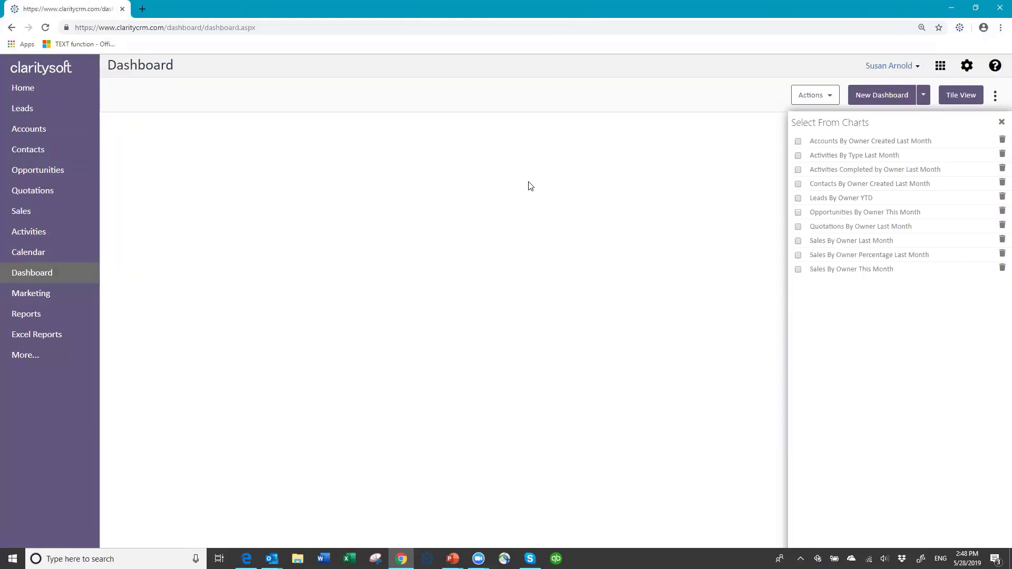
pyautogui.click(999, 122)
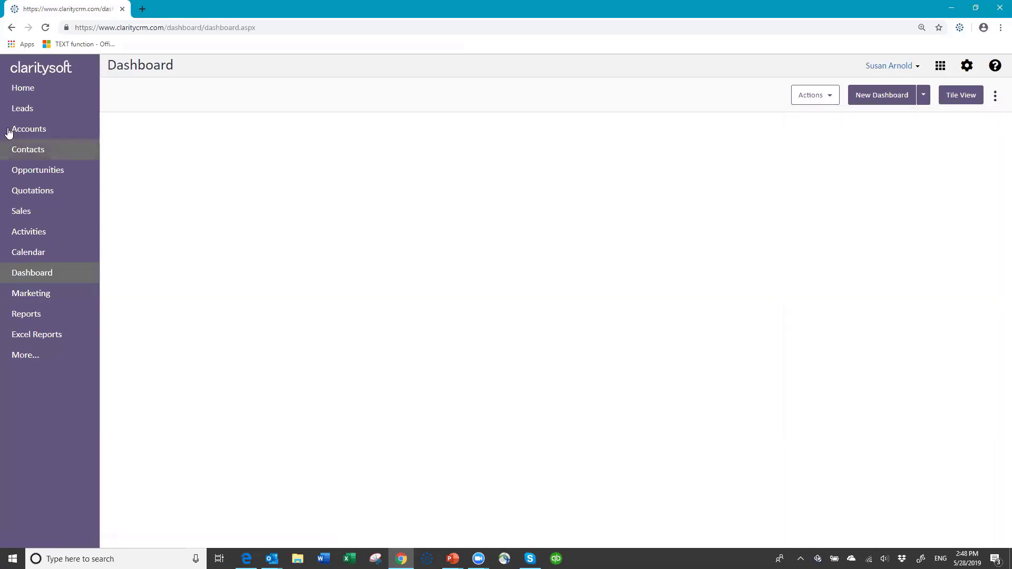
pyautogui.click(18, 90)
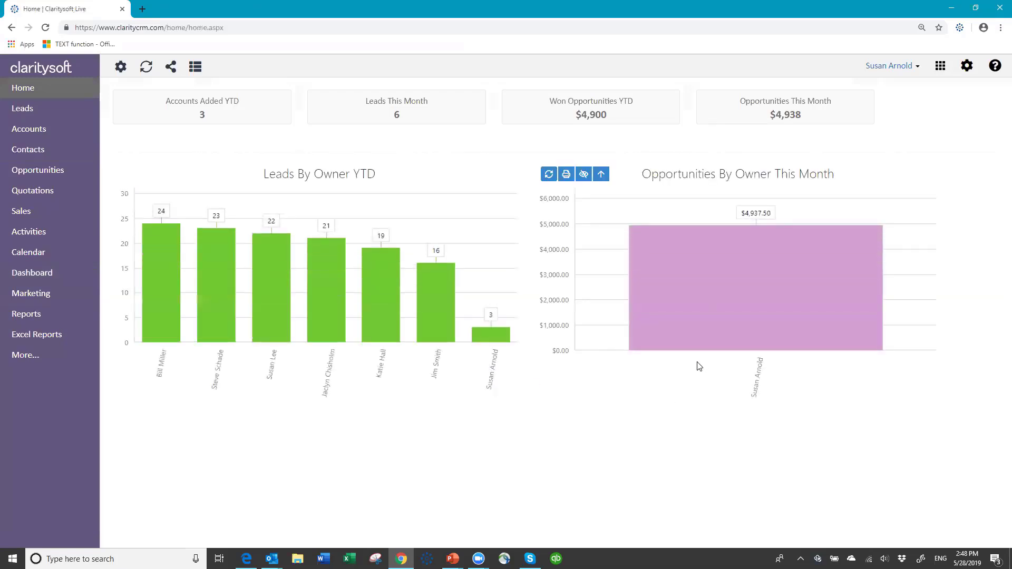
# Open the Advanced Search for accounts.
pyautogui.click(33, 131)
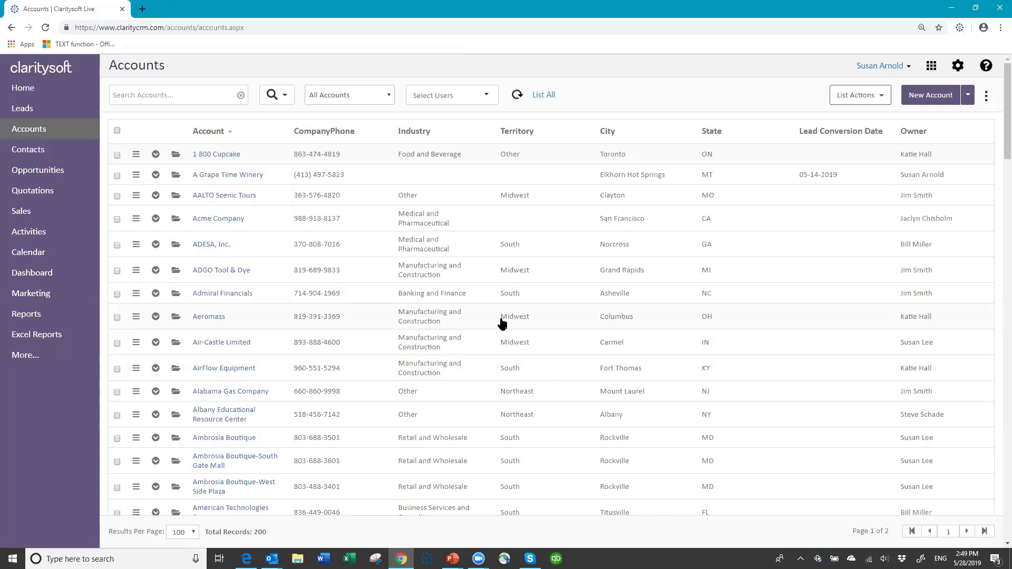
pyautogui.click(286, 98)
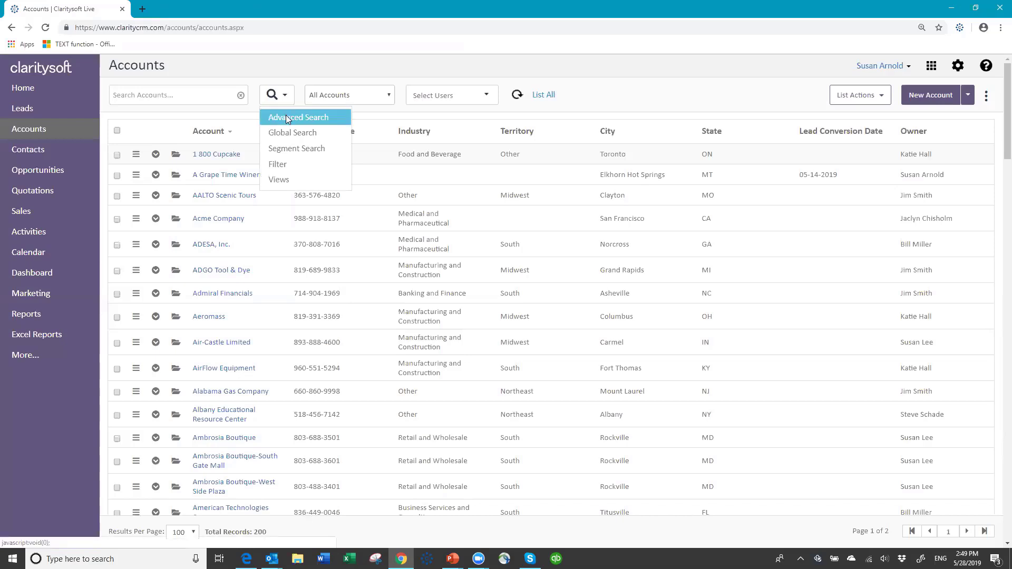
pyautogui.click(288, 117)
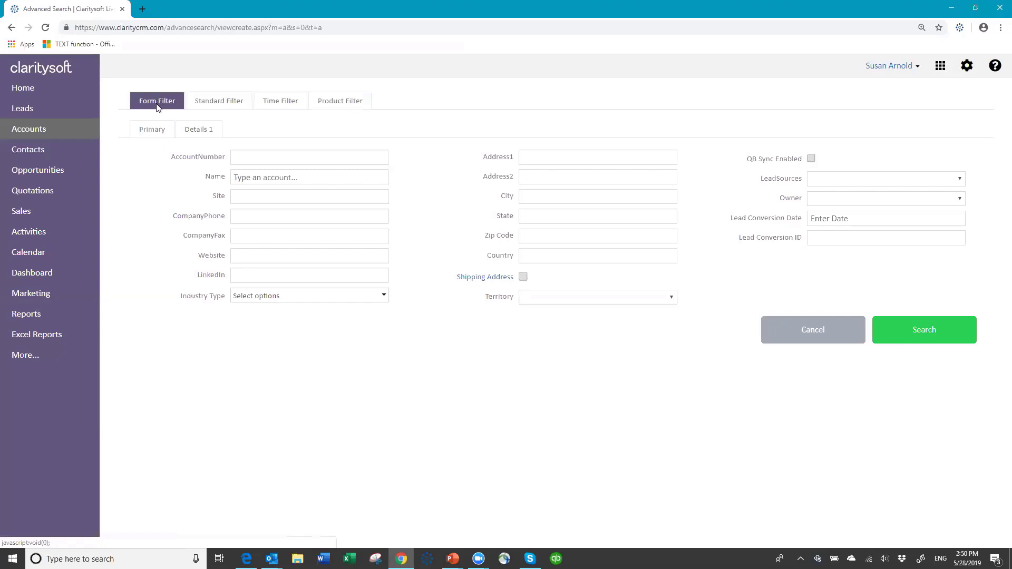
# Review the Standard, Time and Product filters of the advanced search and return to the Form Filter.
pyautogui.click(231, 104)
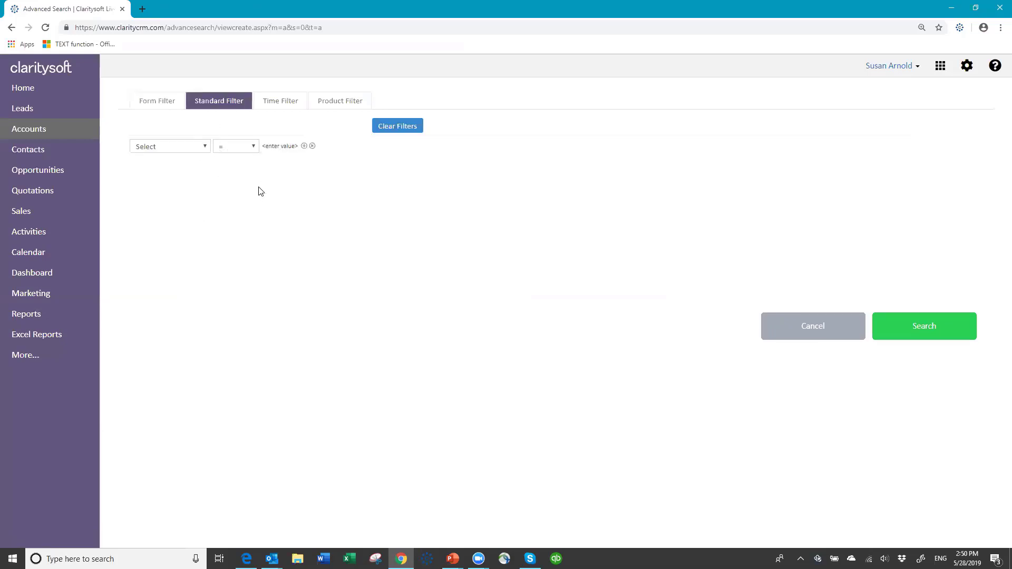
pyautogui.click(278, 106)
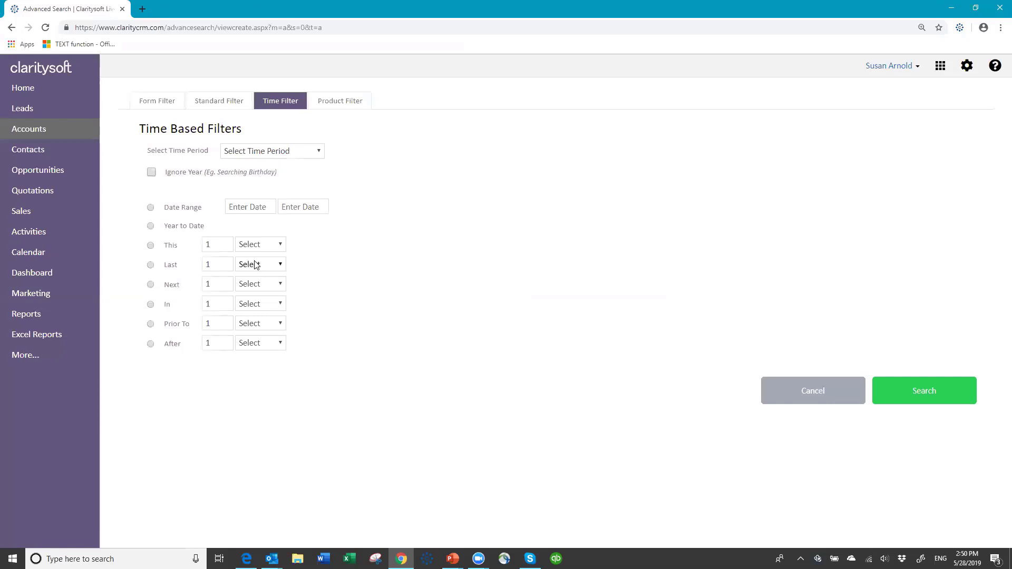
pyautogui.click(342, 104)
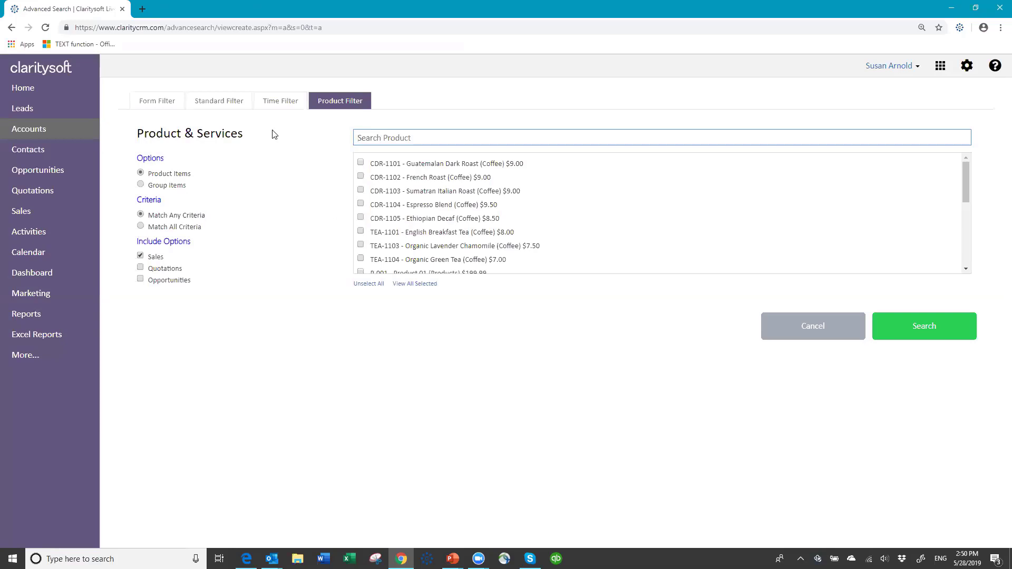
pyautogui.click(162, 102)
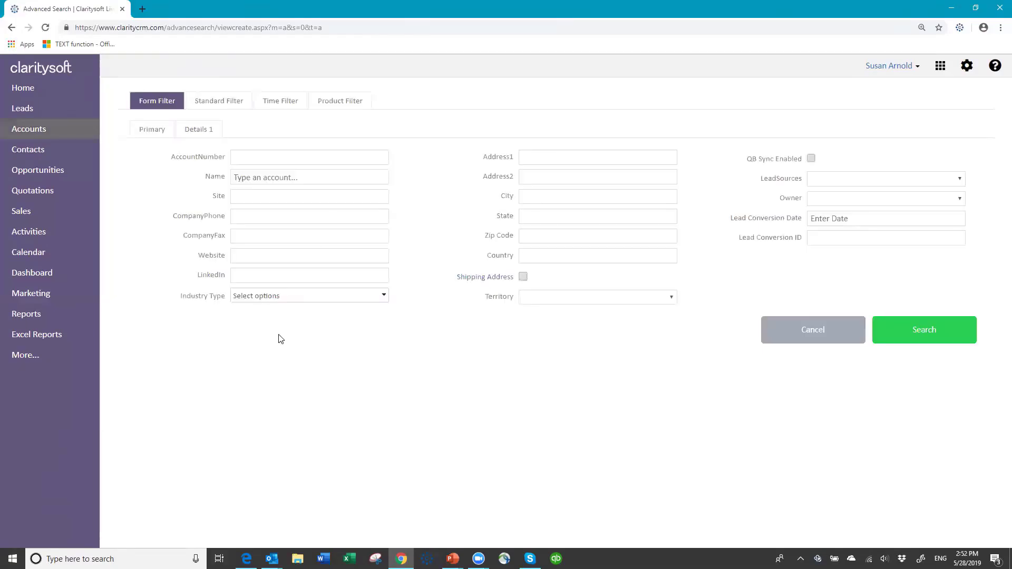
# Search for accounts with the territory set to South and look through the whole result list.
pyautogui.click(670, 298)
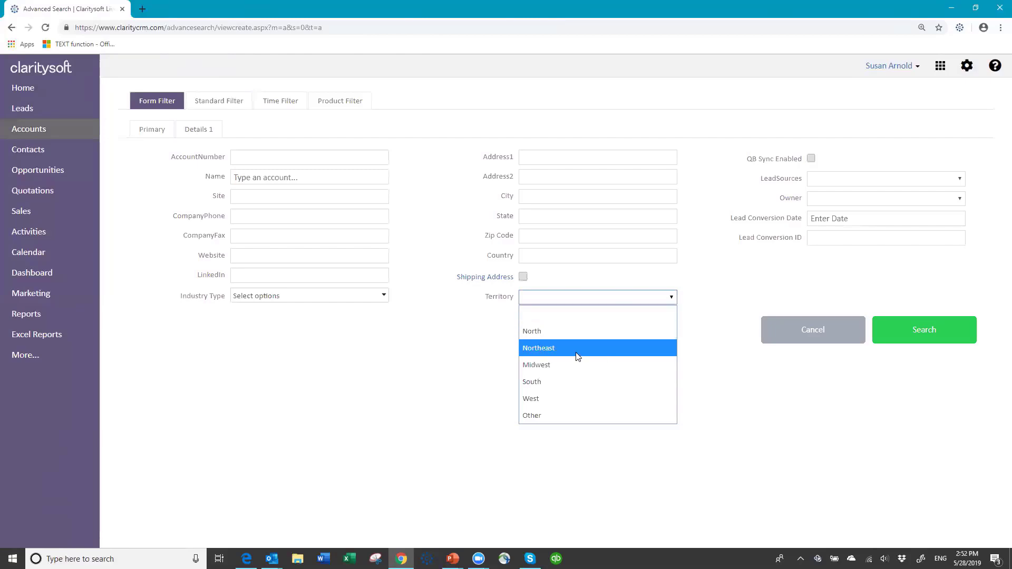
pyautogui.click(566, 381)
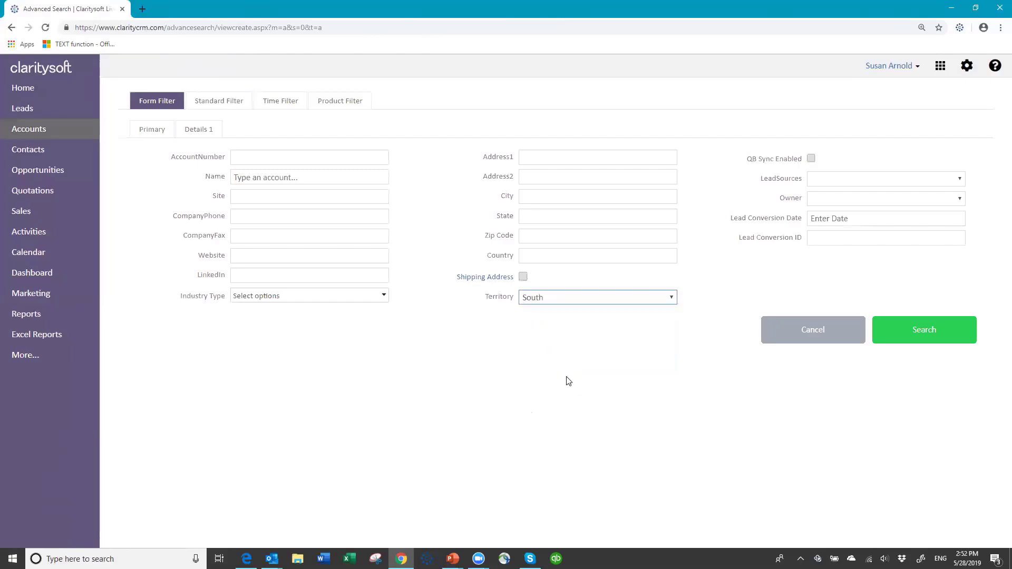
pyautogui.click(925, 330)
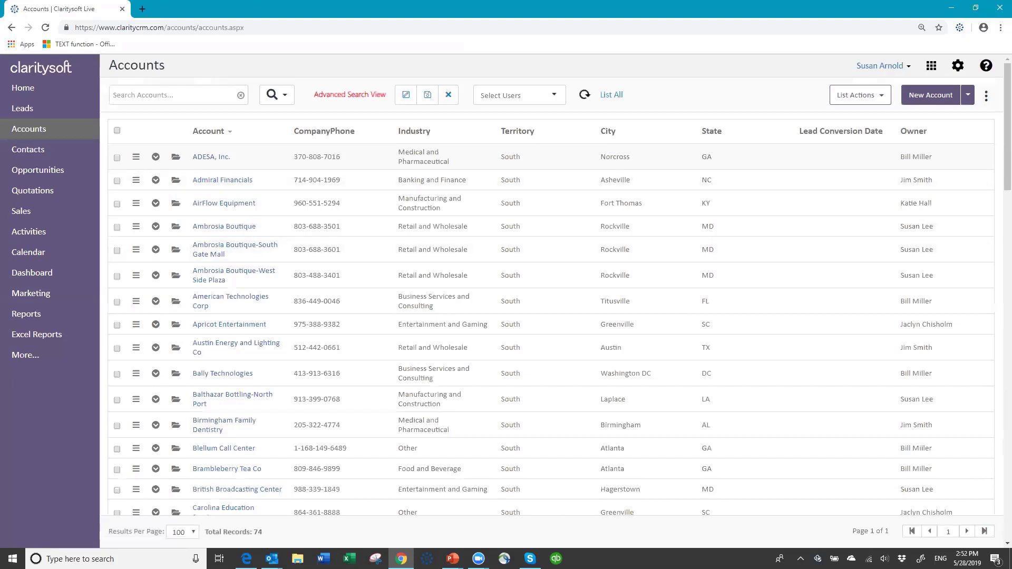
pyautogui.moveTo(1007, 187); pyautogui.dragTo(1008, 285)
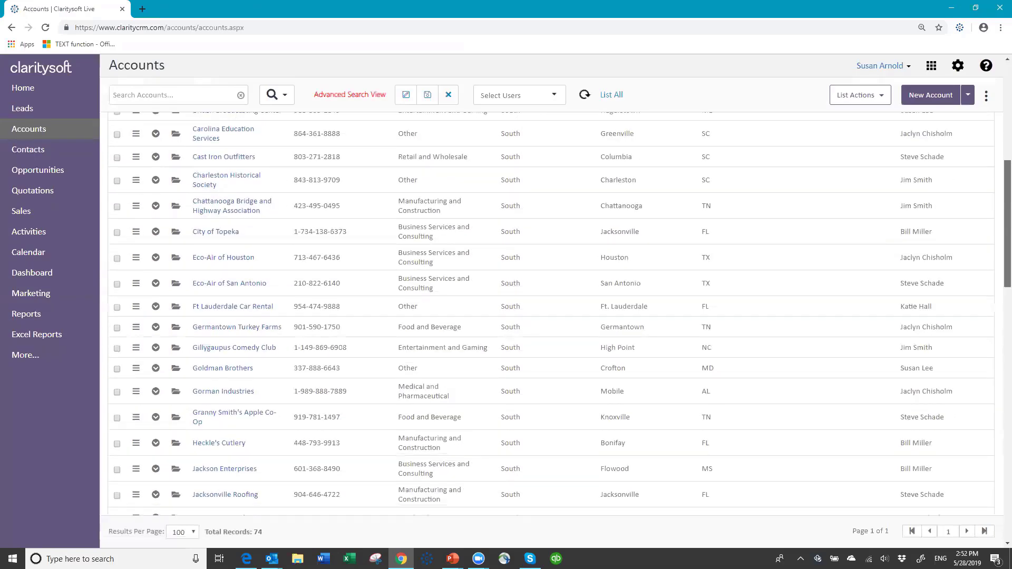
pyautogui.moveTo(1007, 285); pyautogui.dragTo(1007, 535)
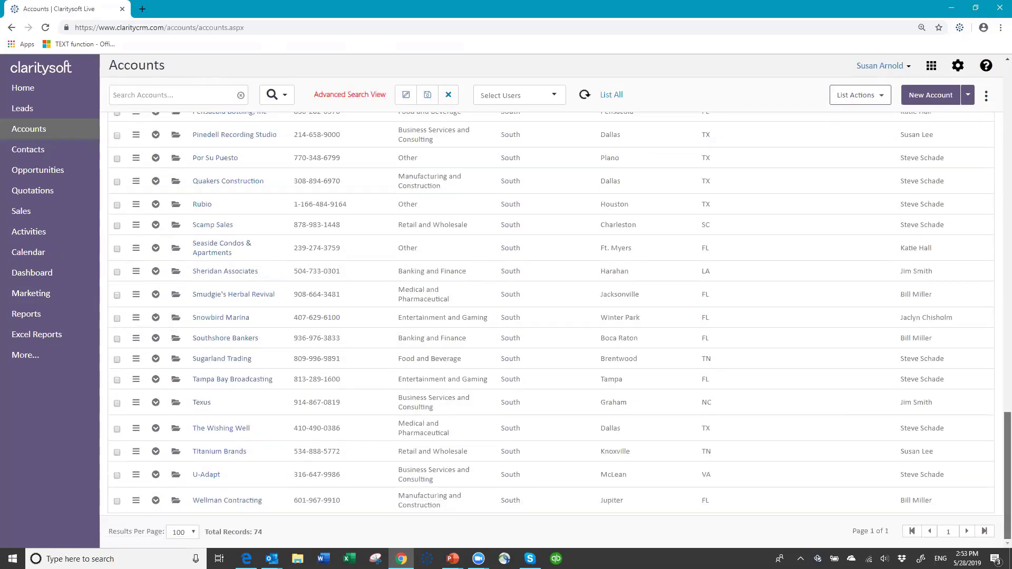
pyautogui.moveTo(1008, 471); pyautogui.dragTo(996, 121)
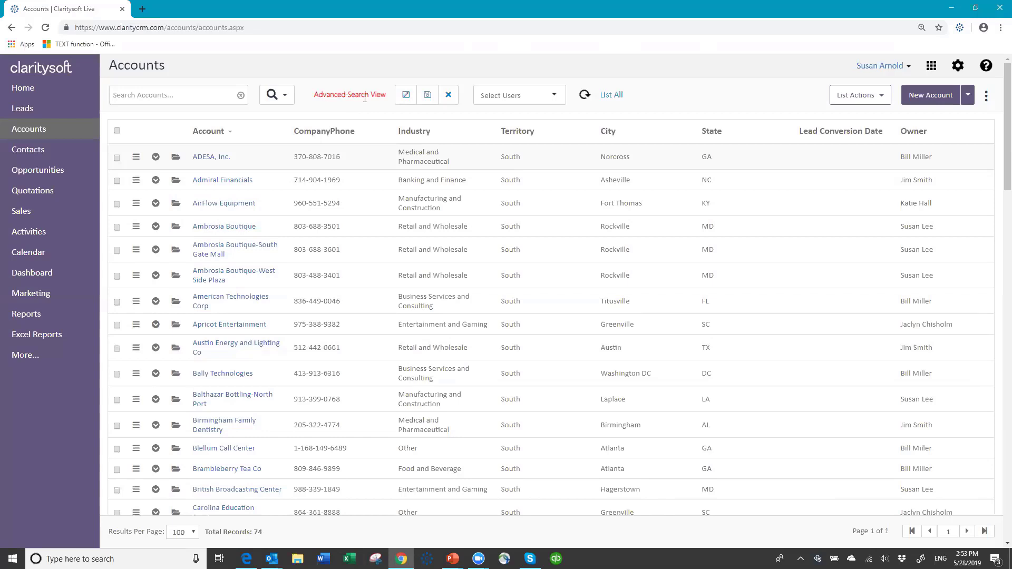
# Save the advanced search as a new view named South Territory.
pyautogui.click(428, 95)
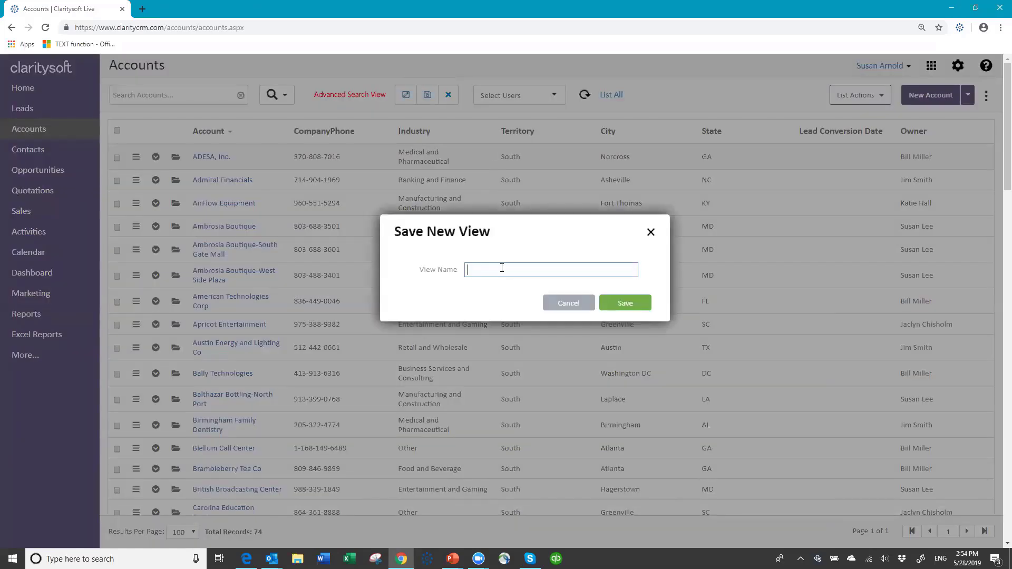
pyautogui.write('South Territory')
pyautogui.click(627, 304)
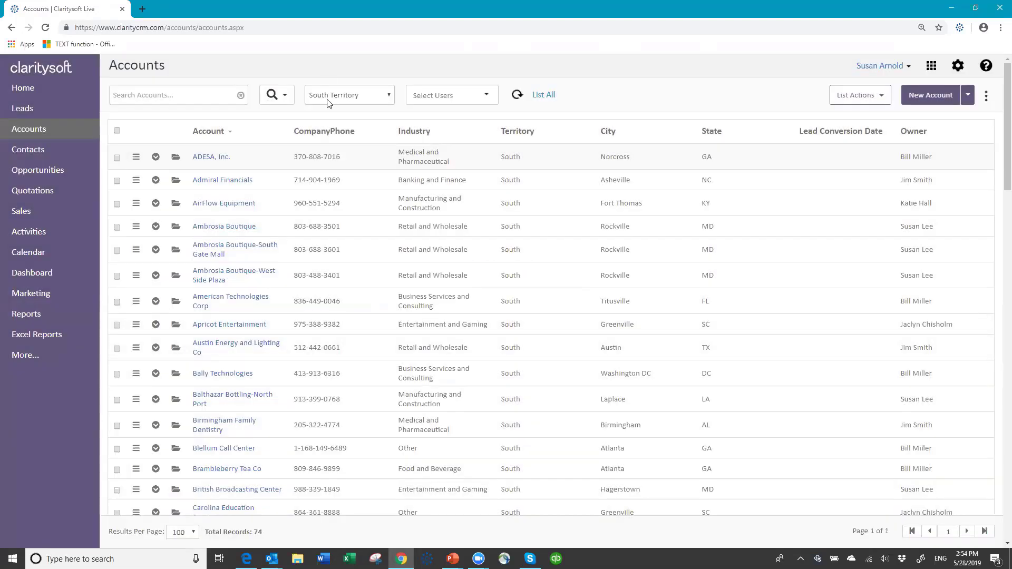
# Switch the account list to the All Accounts view and back to the South Territory view.
pyautogui.click(390, 98)
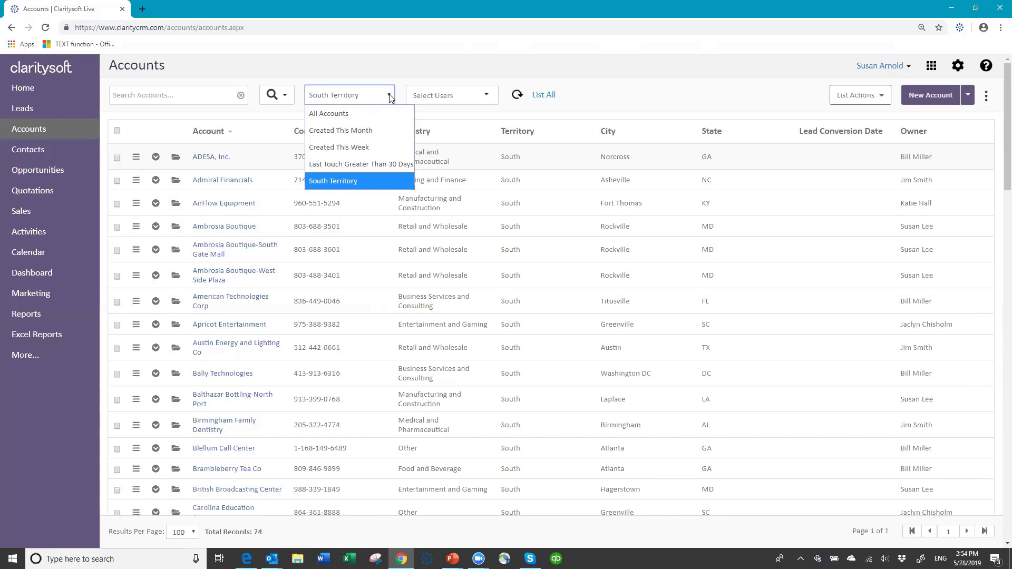
pyautogui.click(352, 113)
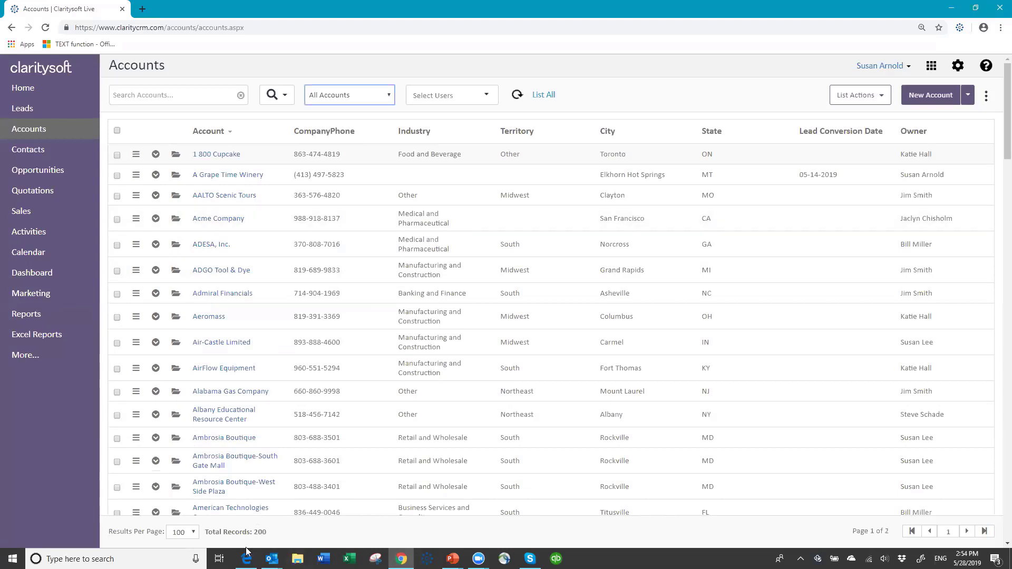
pyautogui.click(388, 98)
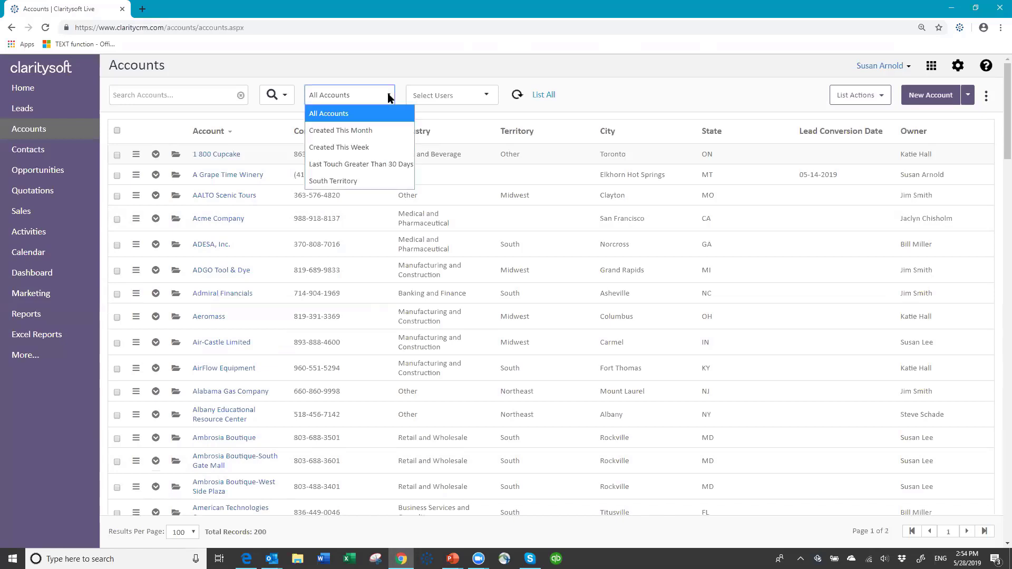
pyautogui.click(356, 182)
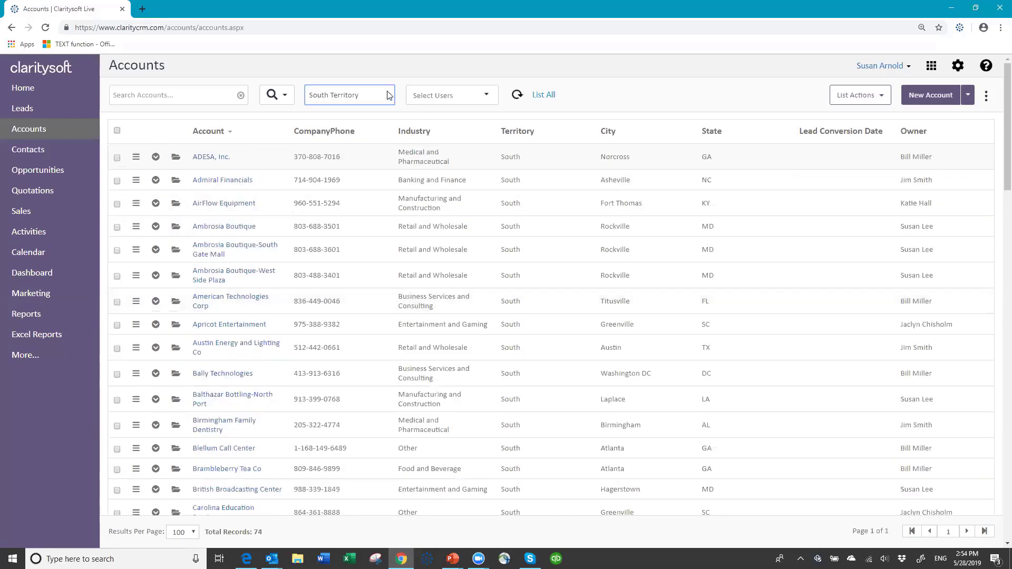
# Return the account list to the All Accounts view and run an advanced search with the territory set to Midwest.
pyautogui.click(388, 96)
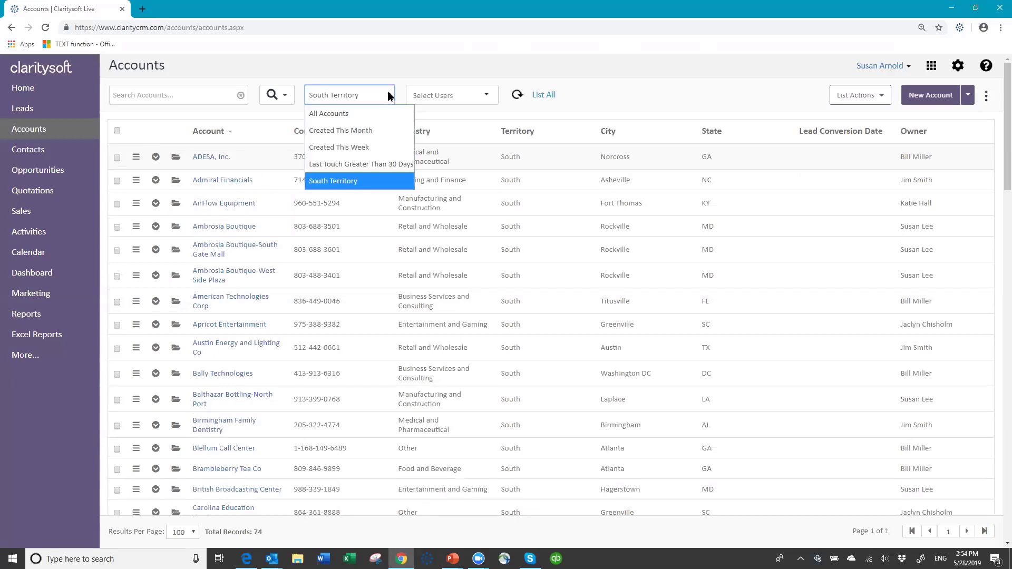
pyautogui.click(359, 112)
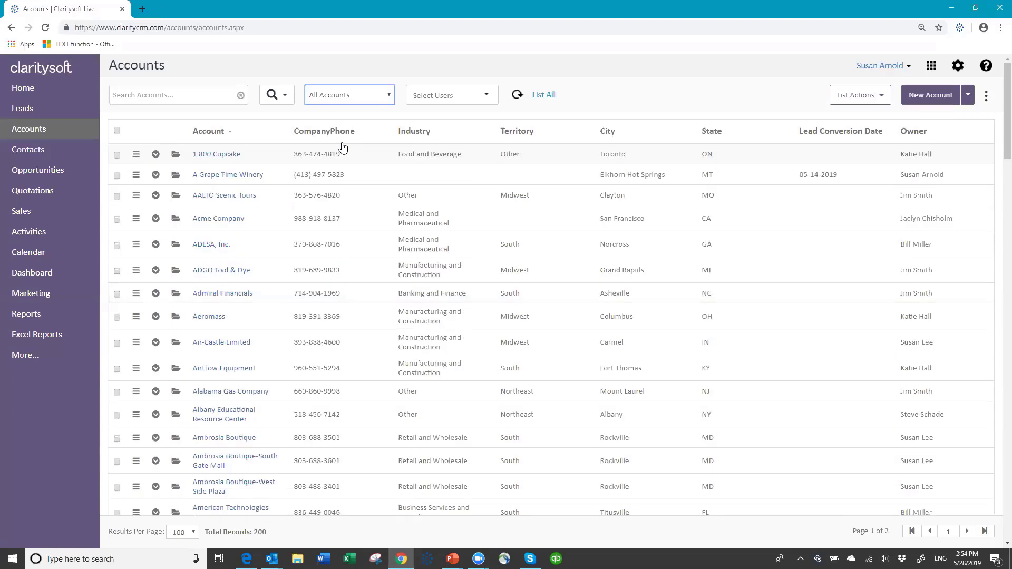
pyautogui.click(284, 96)
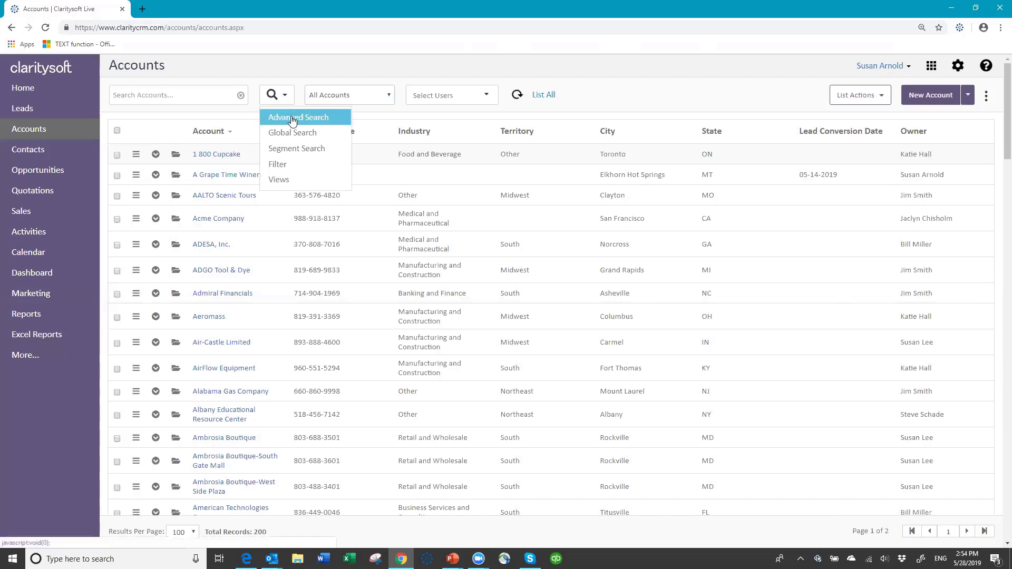
pyautogui.click(293, 118)
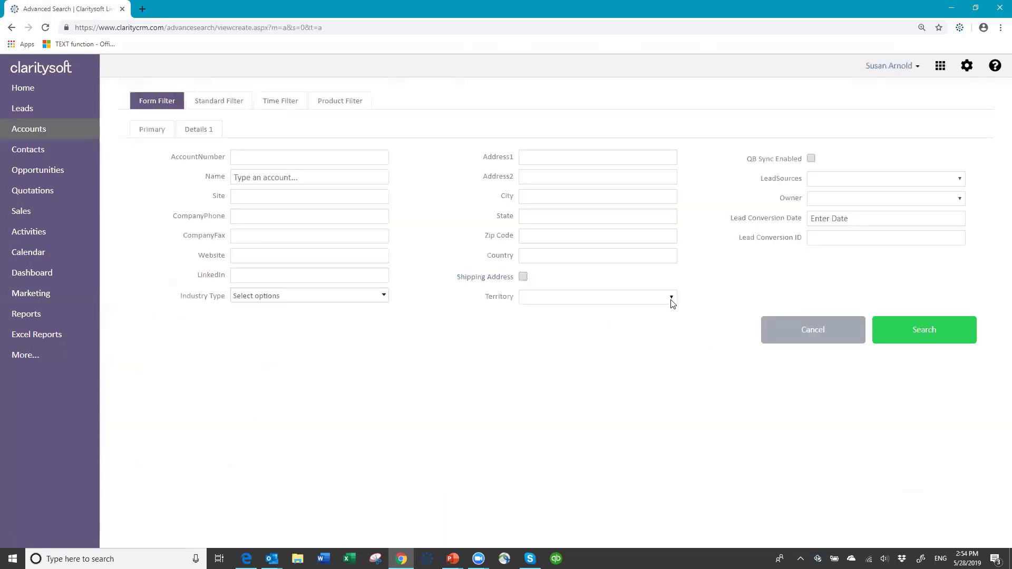
pyautogui.click(671, 298)
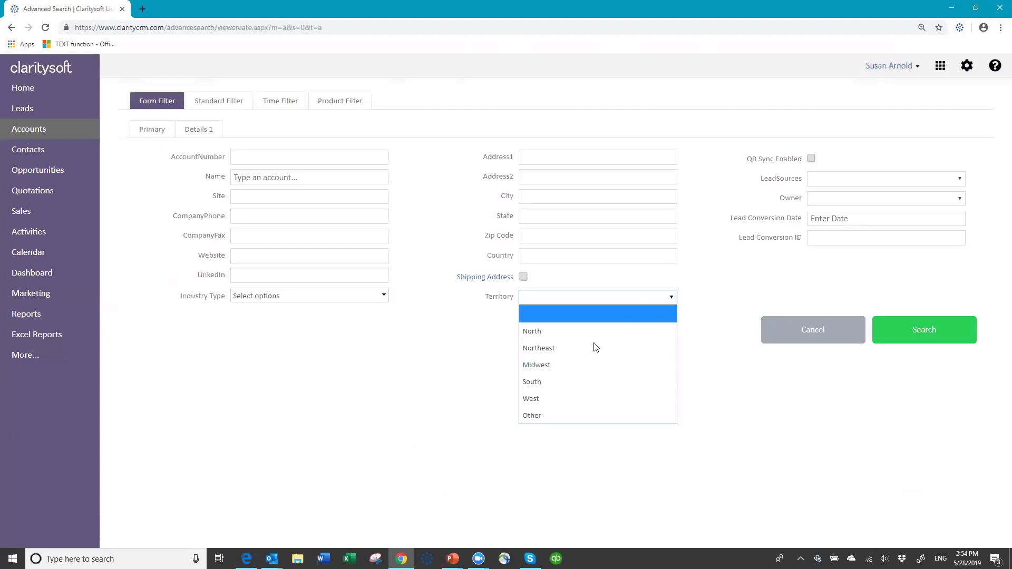
pyautogui.click(570, 365)
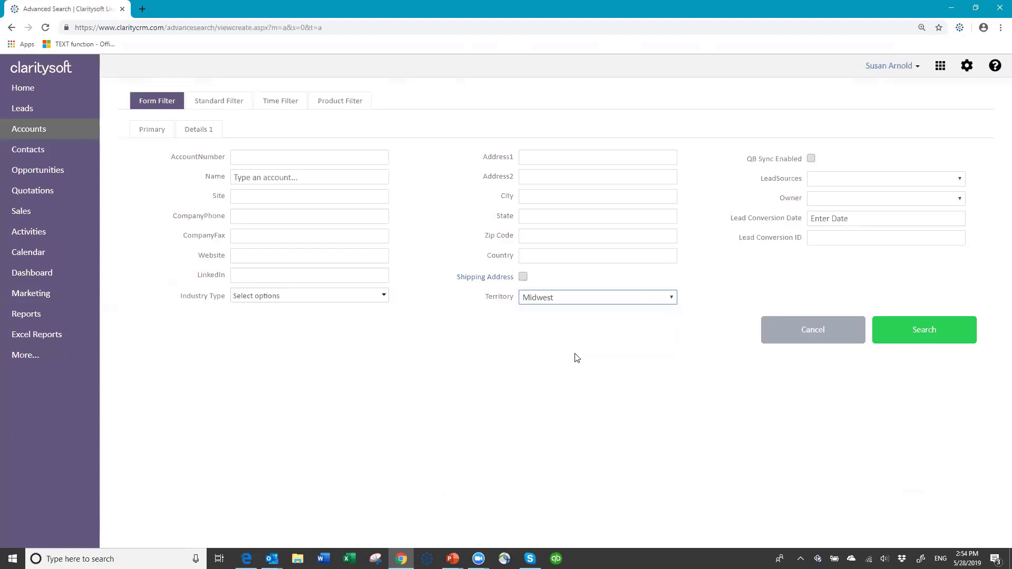
pyautogui.click(904, 330)
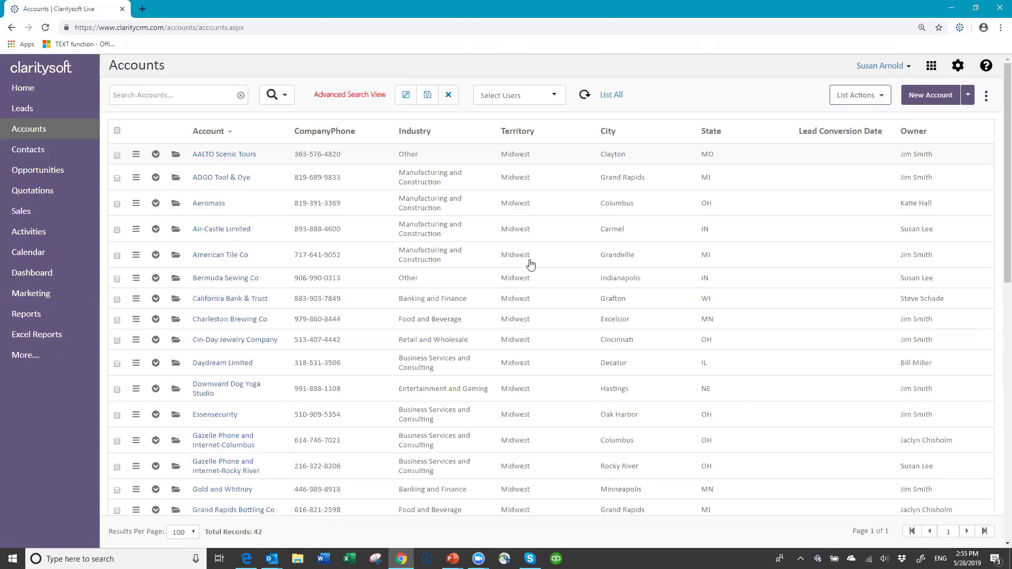
# Save the Midwest advanced search as a new view named Midwest Territory.
pyautogui.click(430, 99)
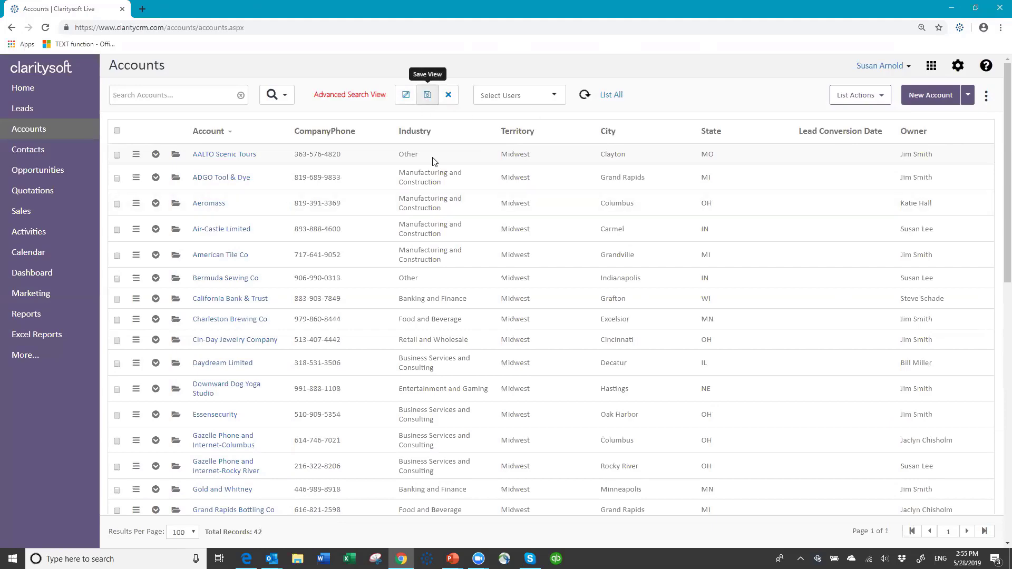
pyautogui.write('Mi')
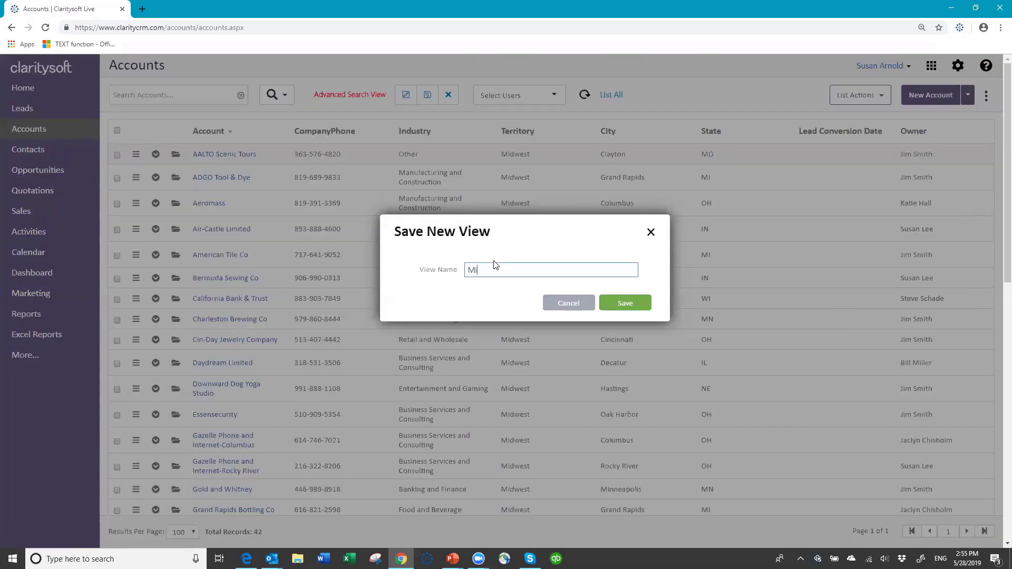
pyautogui.write('dwest Territory')
pyautogui.click(622, 301)
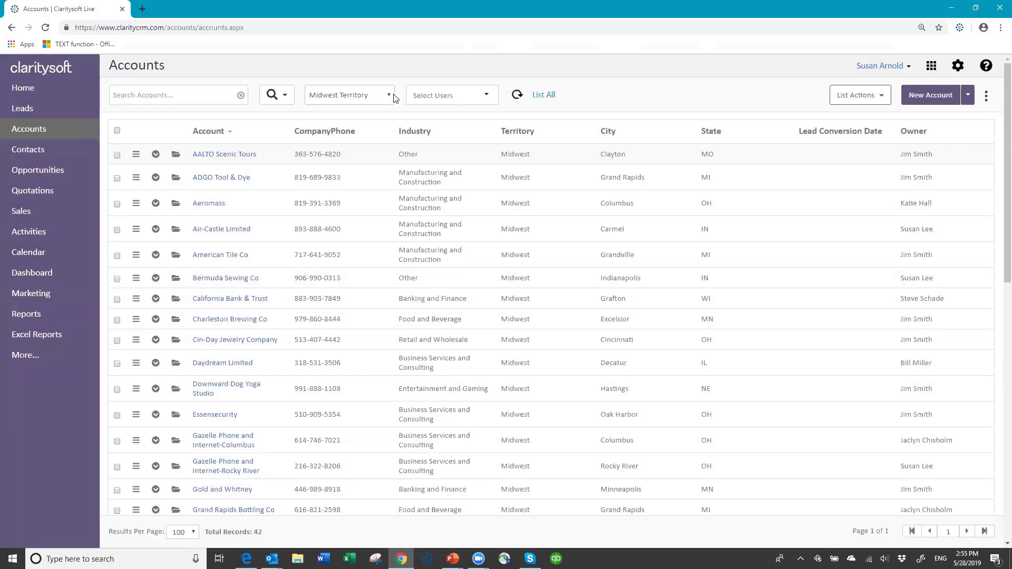
# Switch the account list to the South Territory view and back to All Accounts.
pyautogui.click(390, 97)
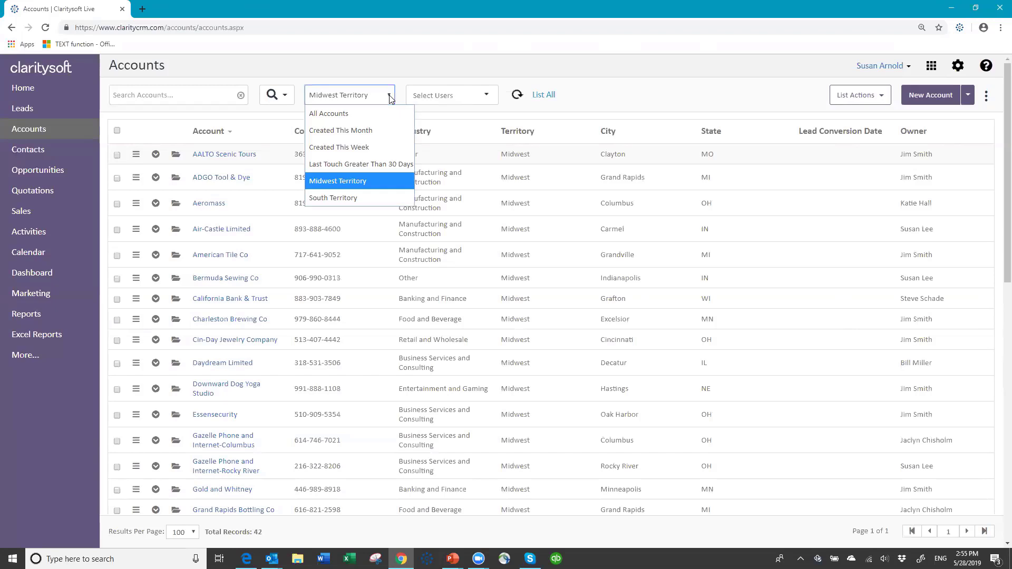
pyautogui.click(363, 198)
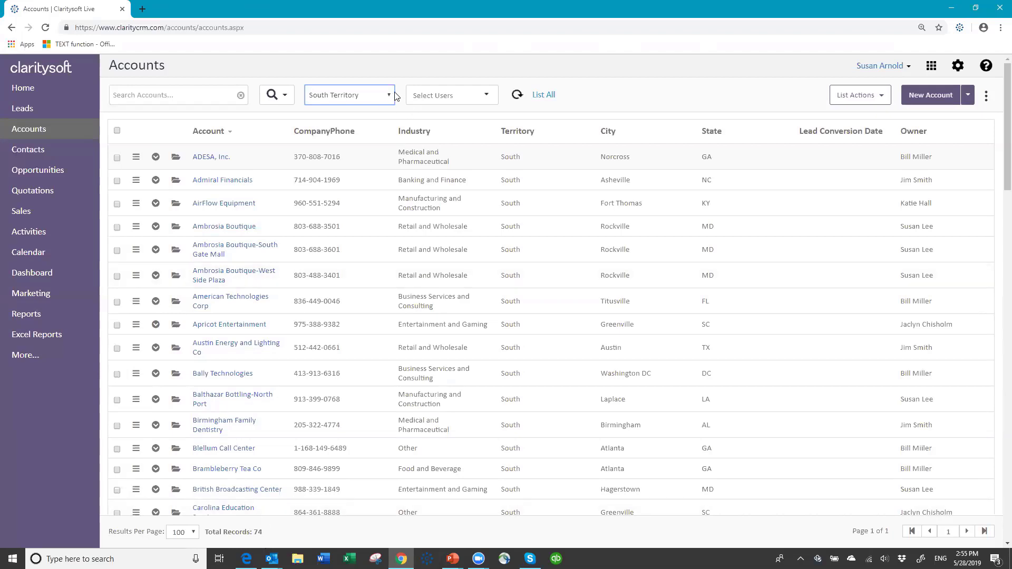
pyautogui.click(383, 99)
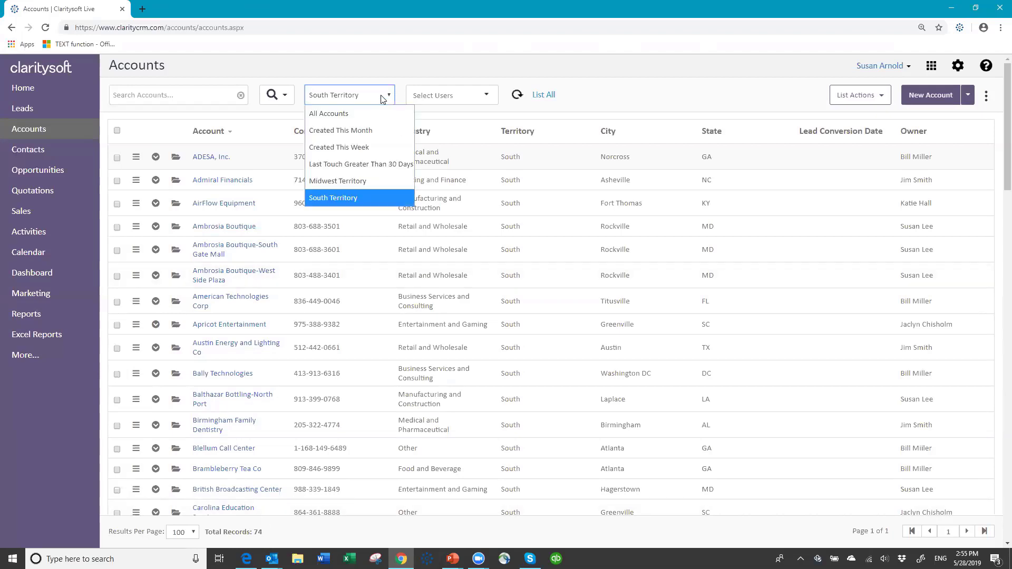
pyautogui.click(351, 115)
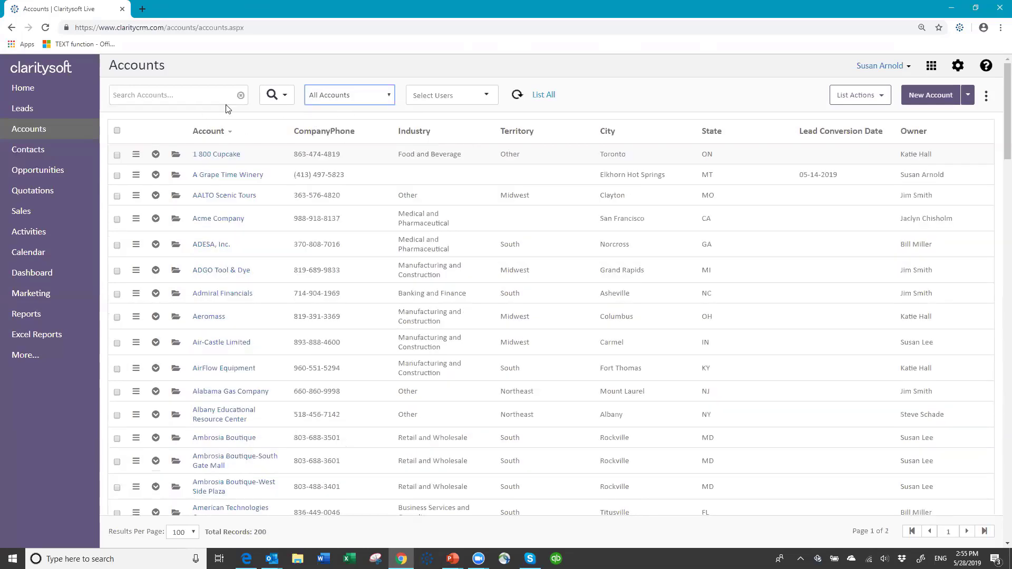
# Run an advanced search for accounts with the state set to GA and clear the search without saving it.
pyautogui.click(283, 97)
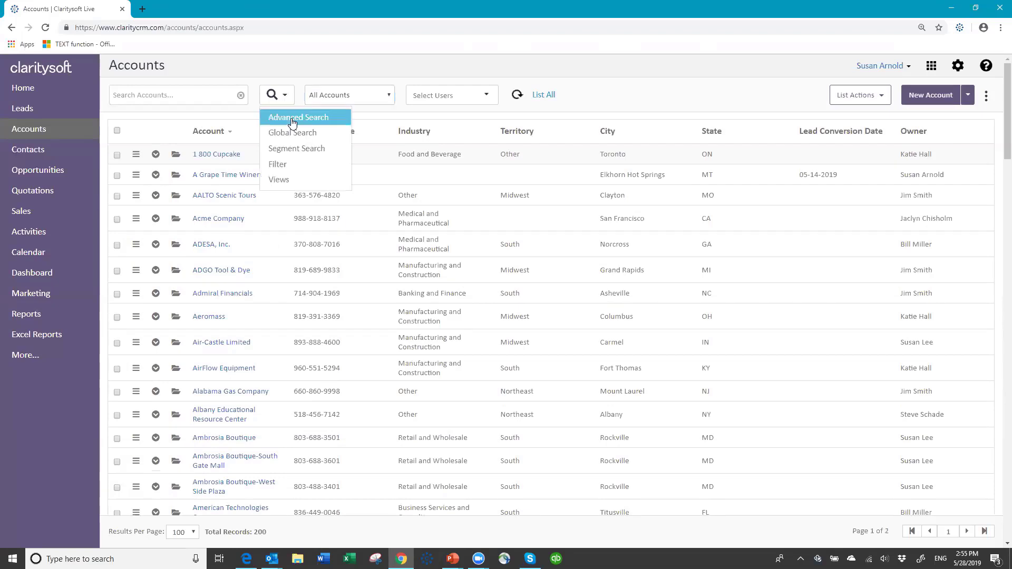
pyautogui.click(290, 121)
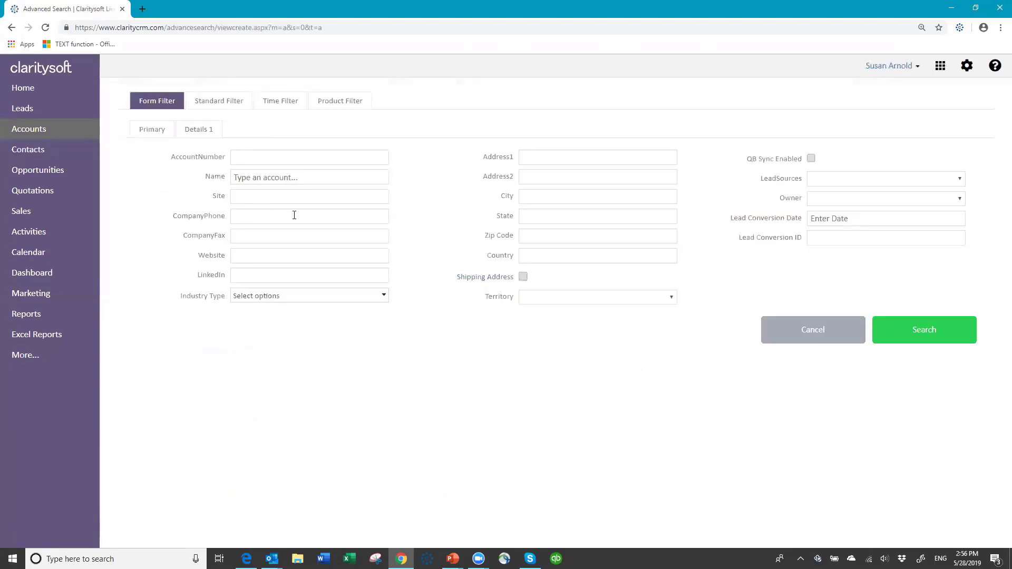
pyautogui.click(534, 215)
pyautogui.write('GA')
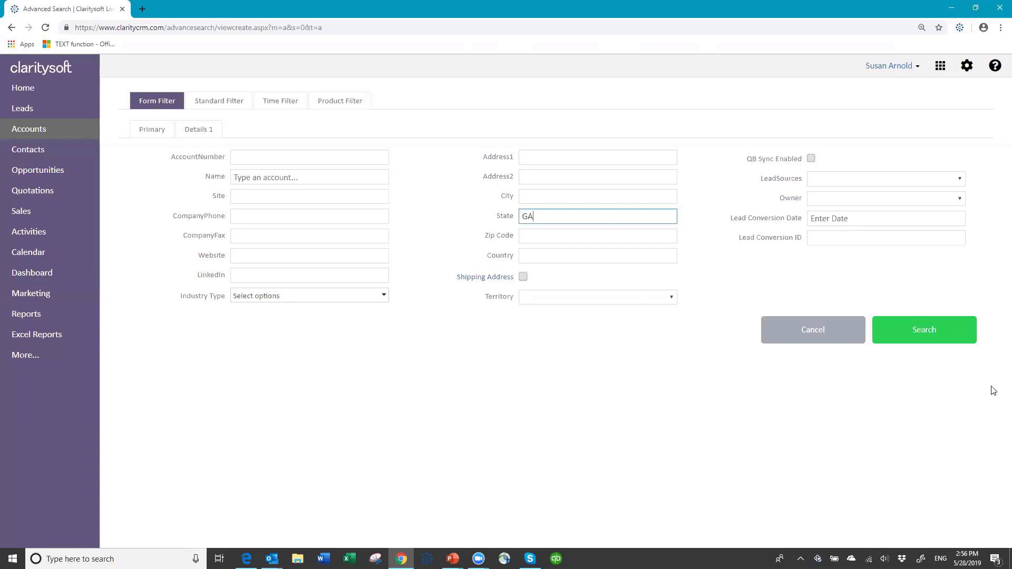
pyautogui.click(908, 327)
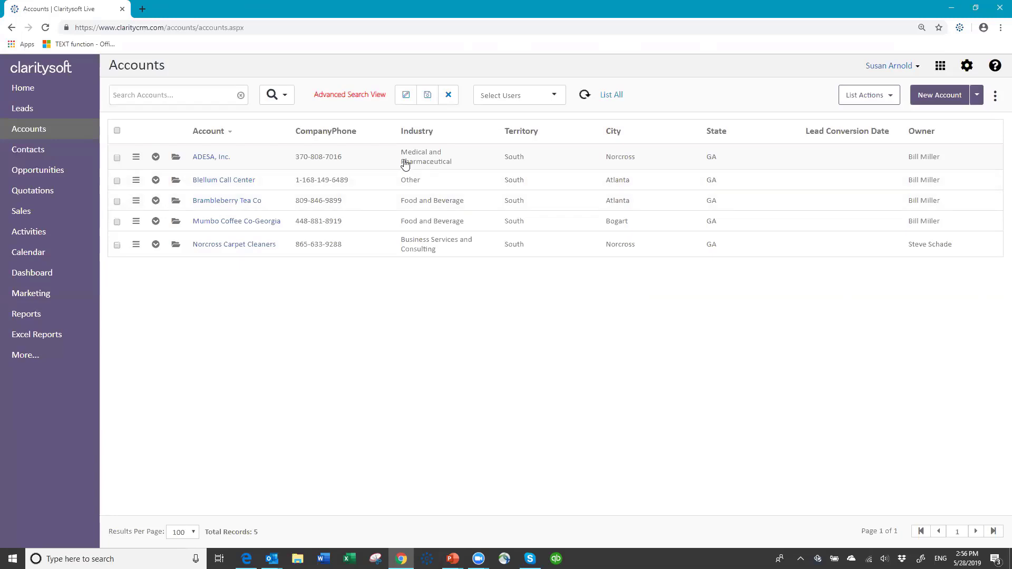
pyautogui.click(448, 96)
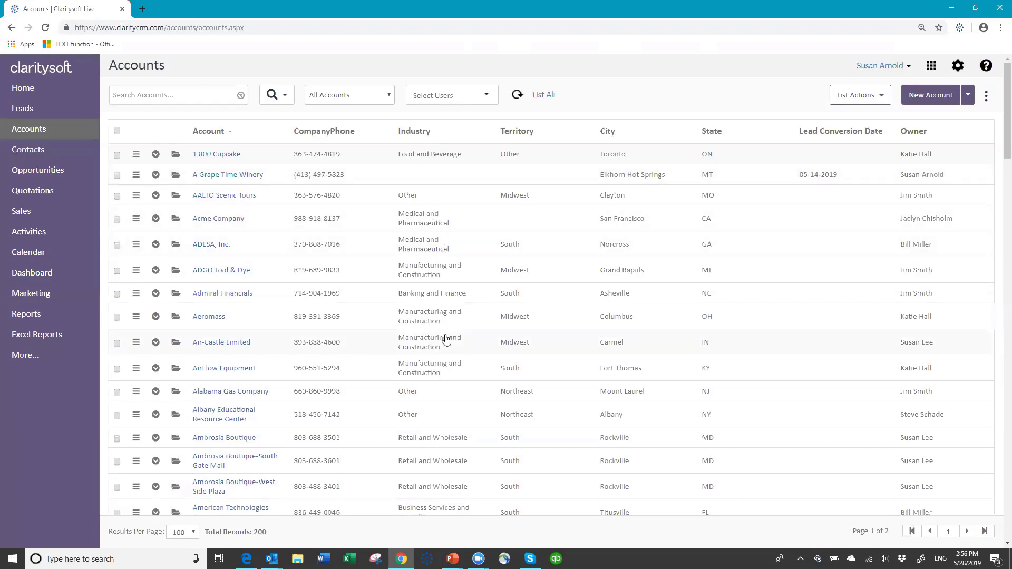
# Look through the full account list and sort it by industry, first in descending and finally in ascending order.
pyautogui.scroll(-1, 429, 332)
pyautogui.scroll(-5, 430, 332)
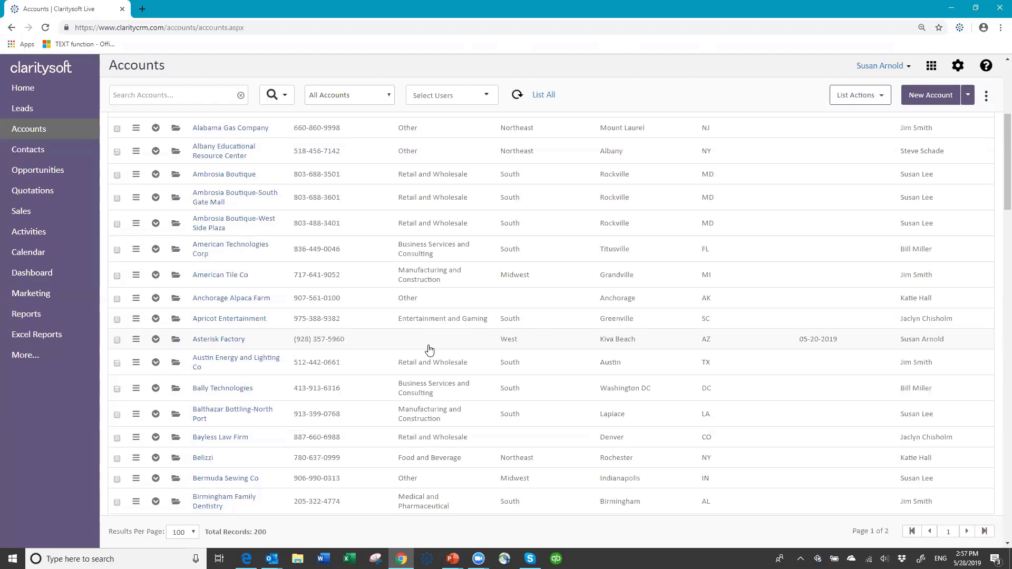
pyautogui.scroll(5, 457, 194)
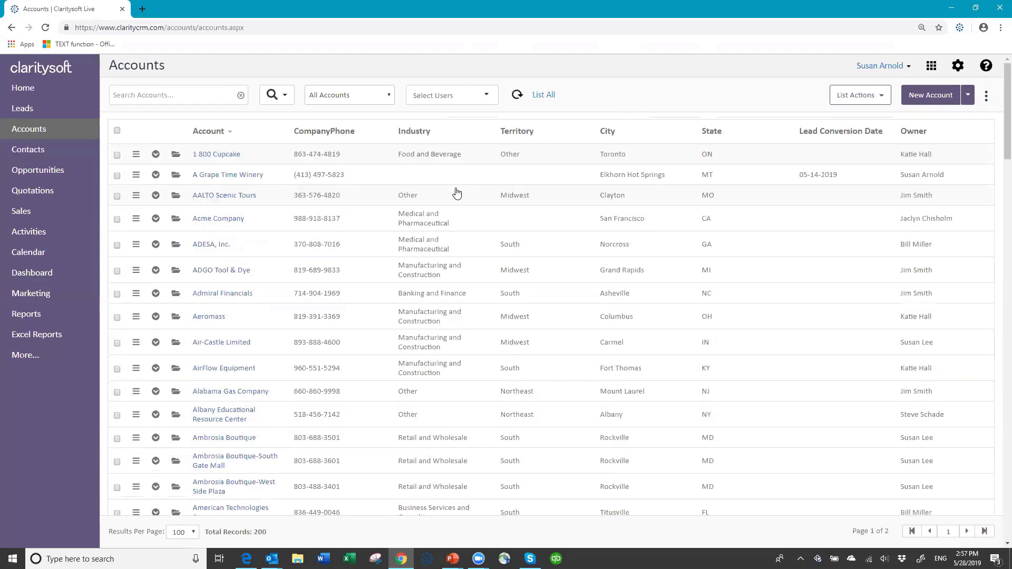
pyautogui.click(438, 135)
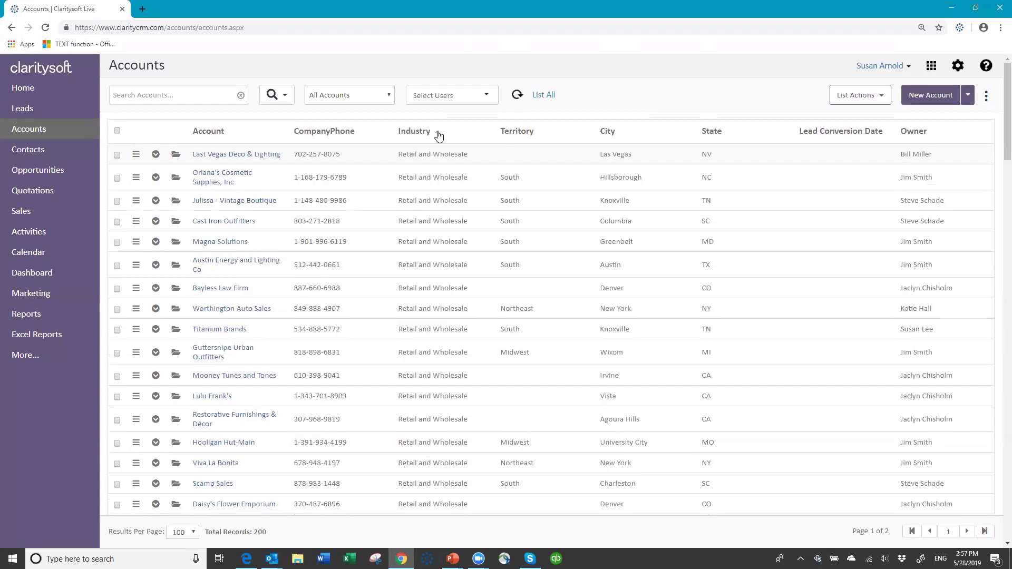
pyautogui.click(439, 135)
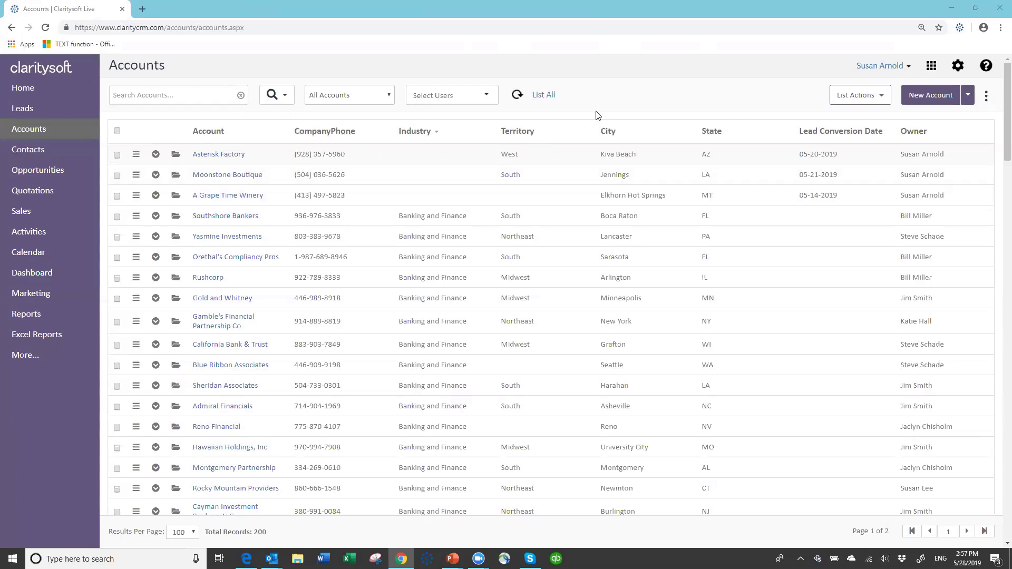
# Share the saved South Territory view with one other user, return to the account list and check its available views.
pyautogui.click(286, 96)
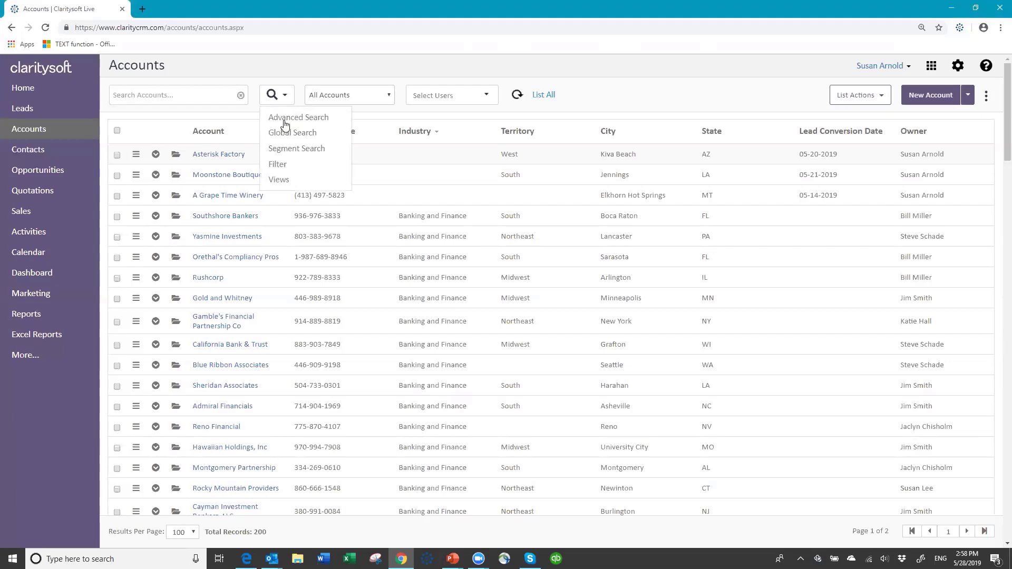
pyautogui.click(279, 180)
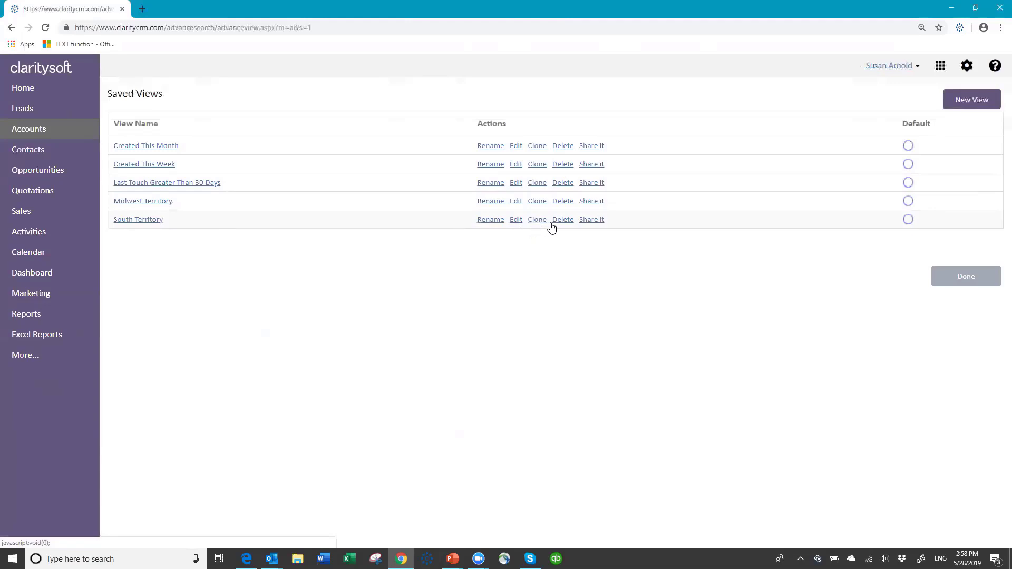
pyautogui.click(592, 219)
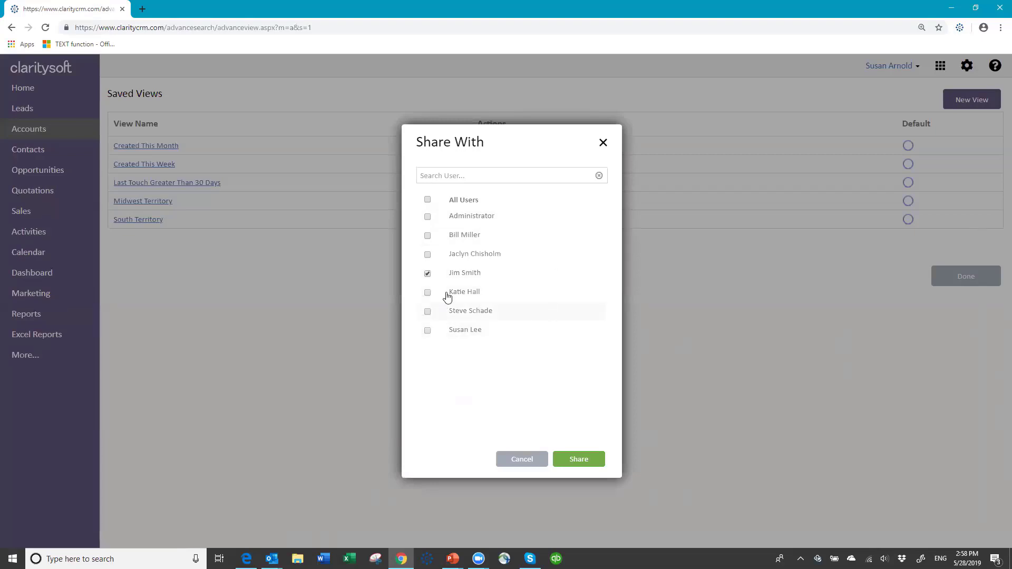
pyautogui.click(578, 460)
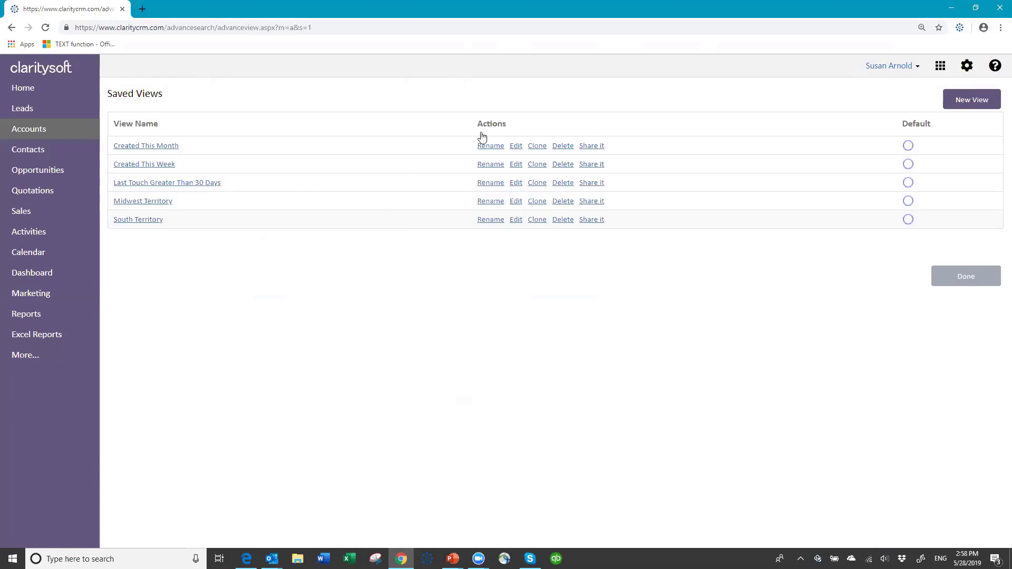
pyautogui.click(946, 280)
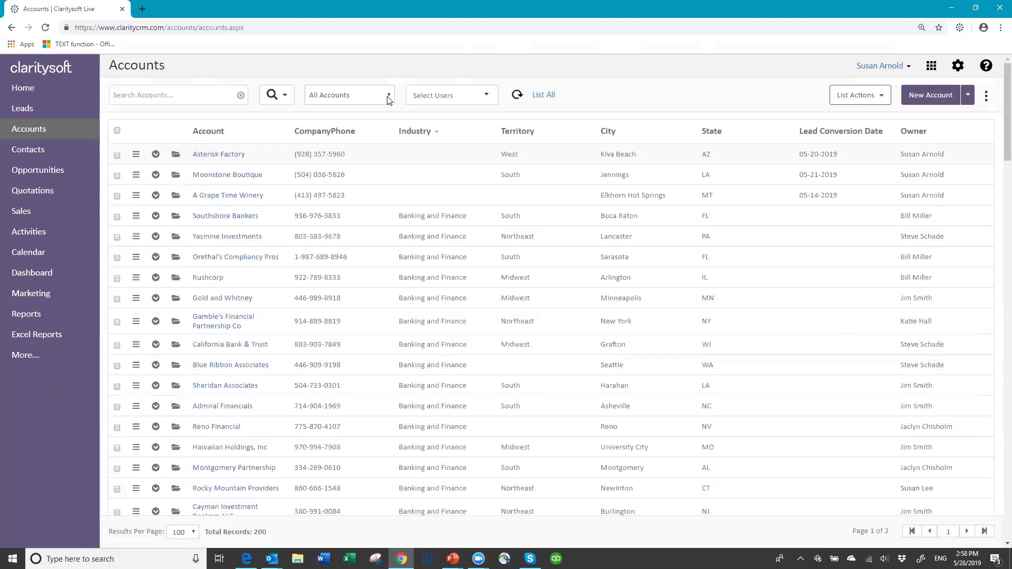
pyautogui.click(388, 98)
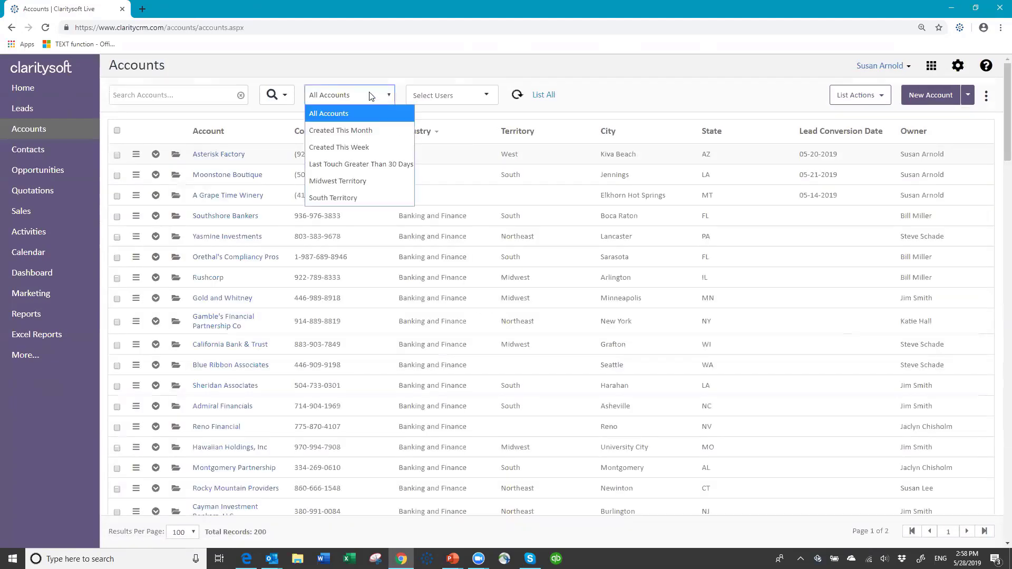
pyautogui.click(372, 96)
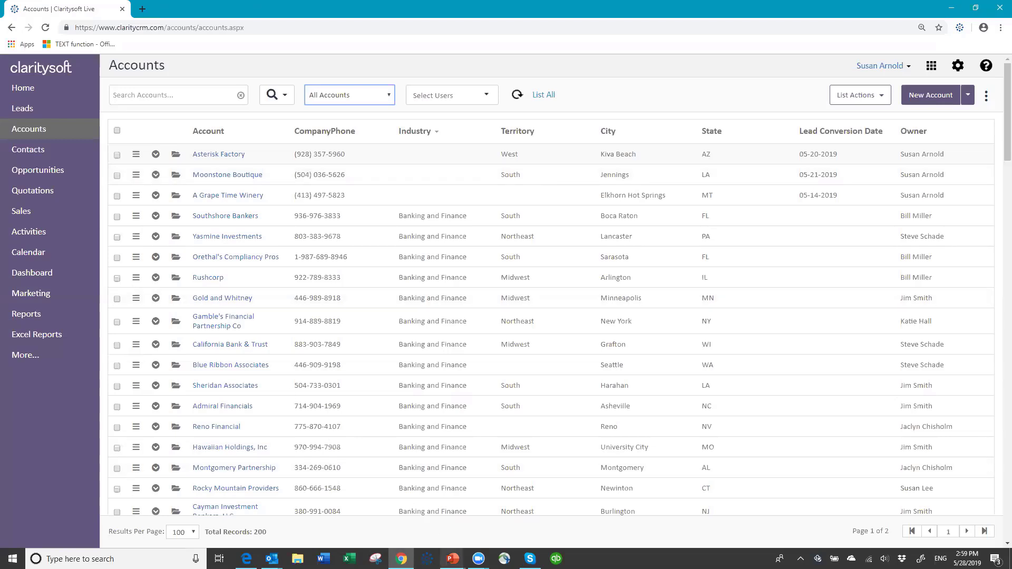
# Switch to the running PowerPoint slide show and advance to the closing thank-you slide.
pyautogui.click(452, 558)
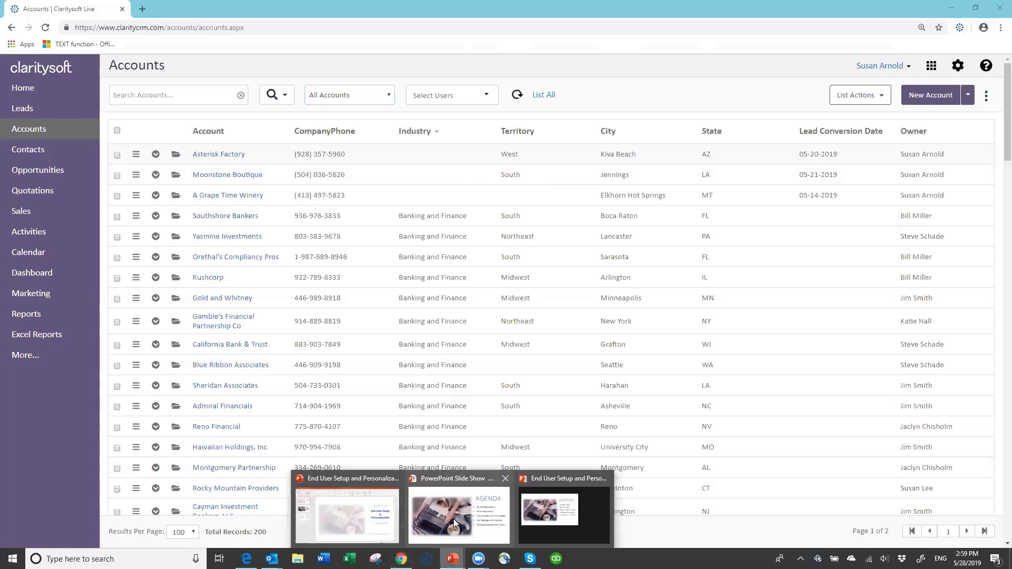
pyautogui.click(453, 514)
pyautogui.click(541, 331)
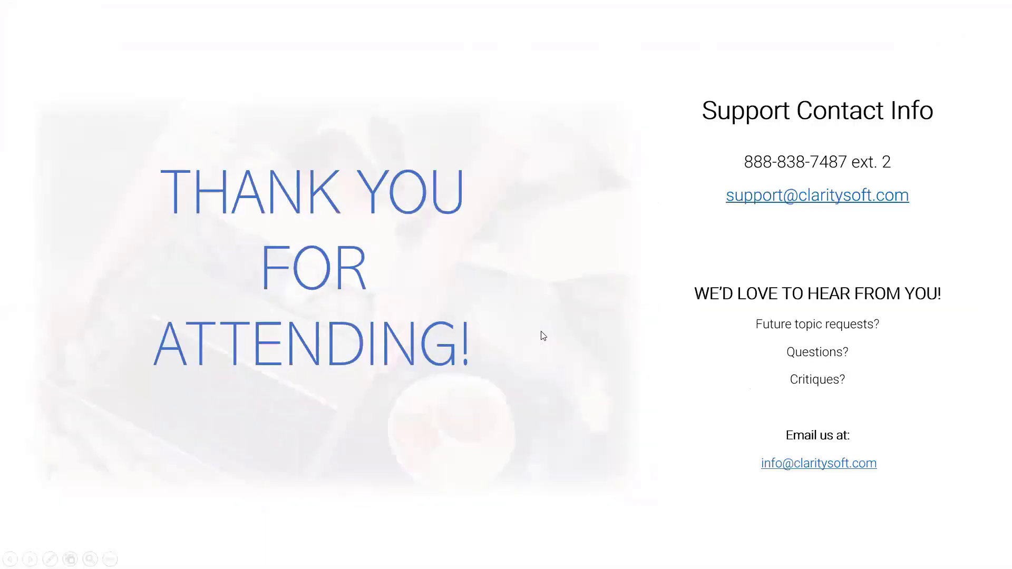